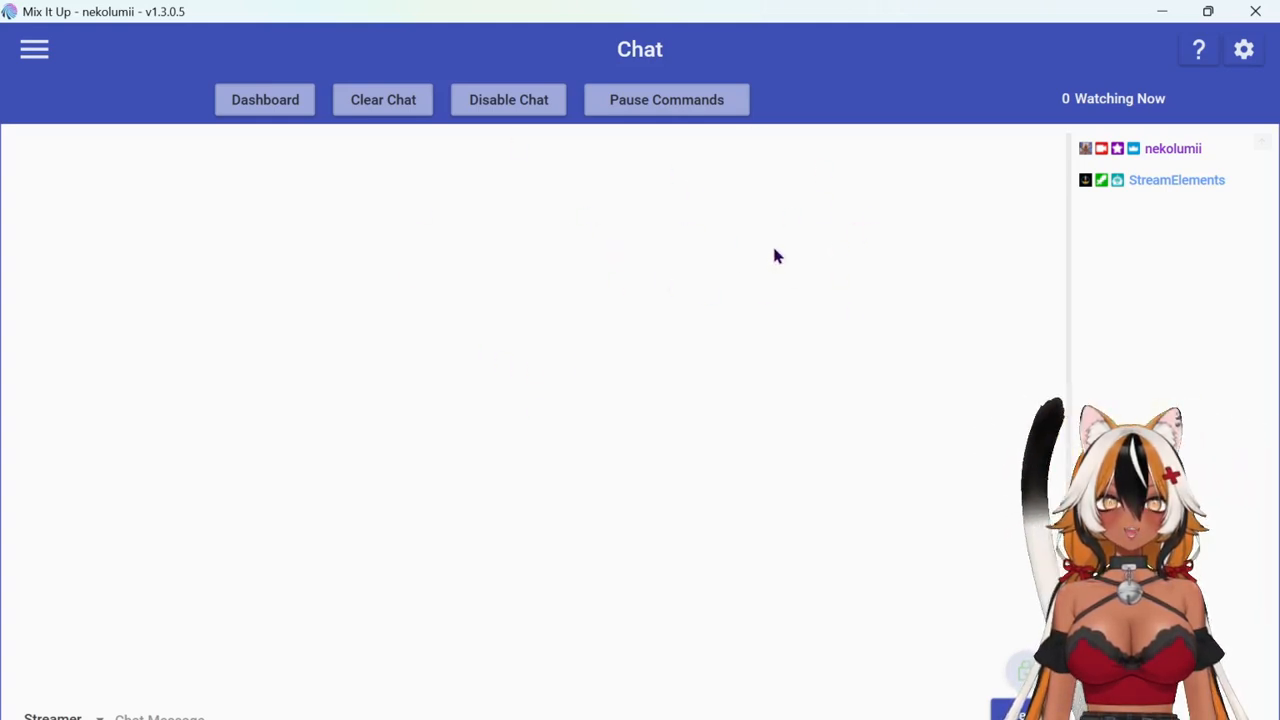
- Go to the Services page and expand the Overlay service to review its setup details
left_click(45, 52)
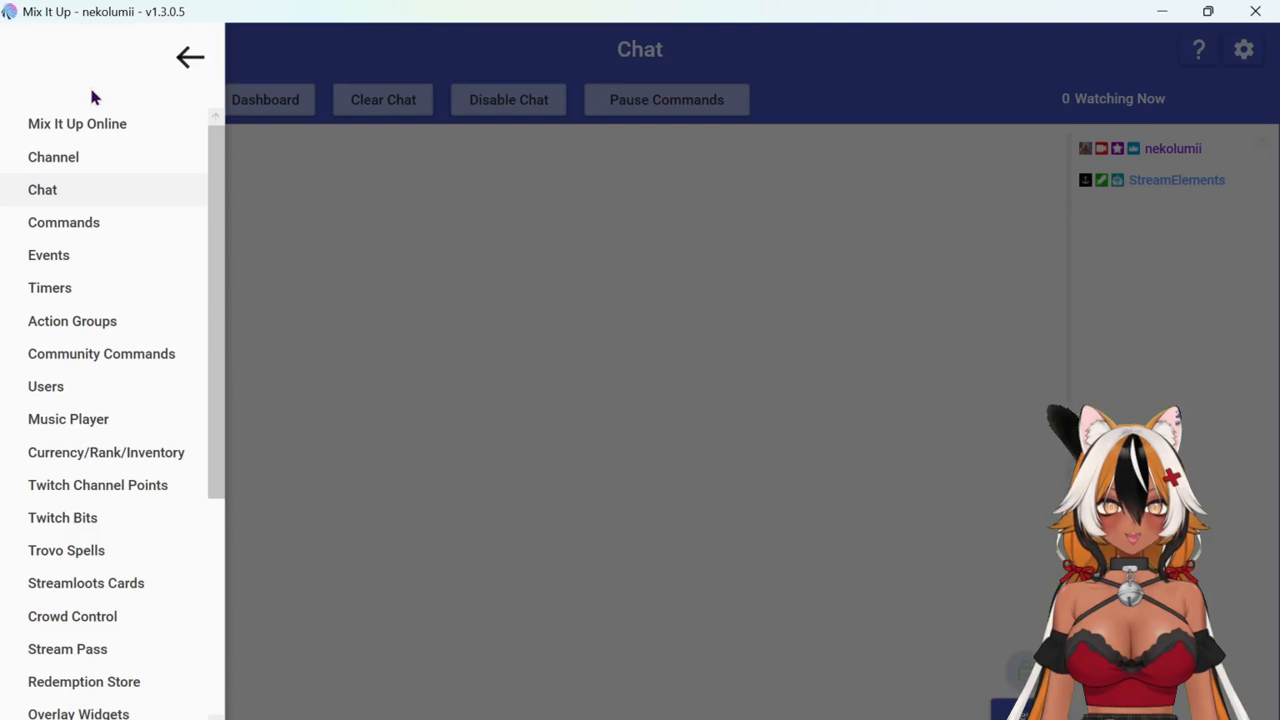
left_click_drag(217, 214, 190, 336)
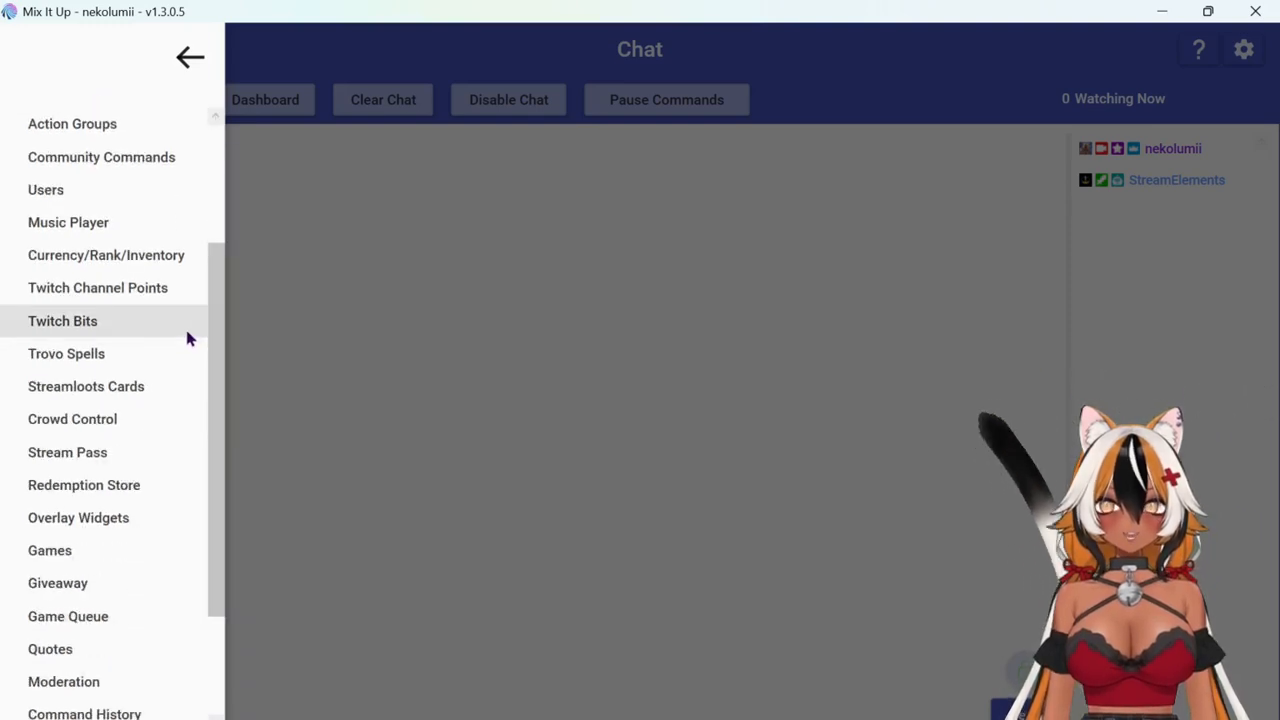
left_click_drag(211, 339, 210, 407)
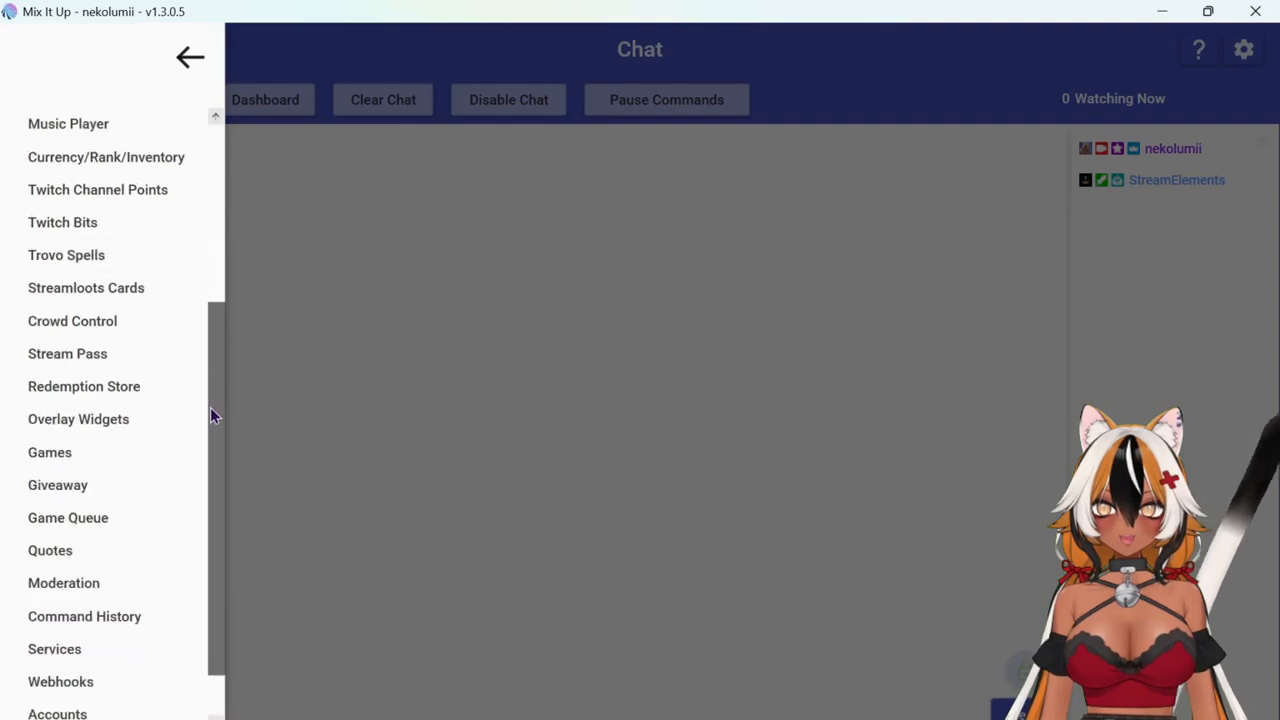
left_click(60, 655)
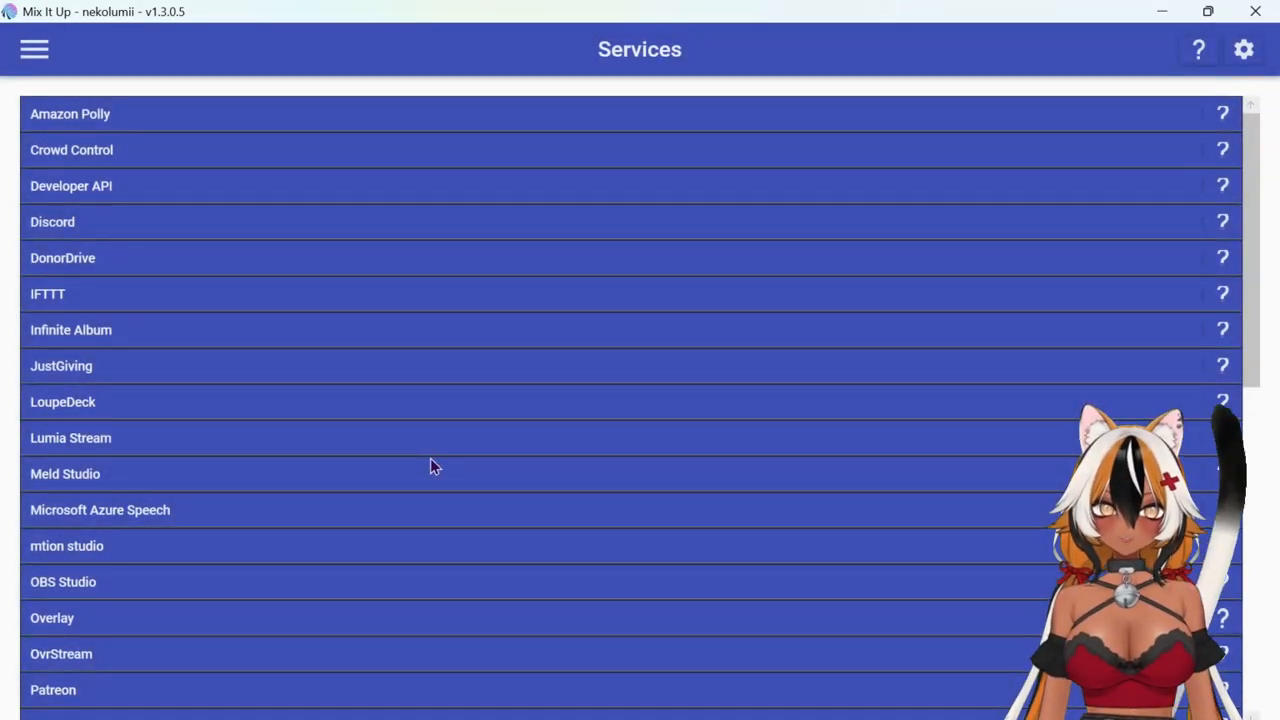
scroll(430, 466, "down", 1)
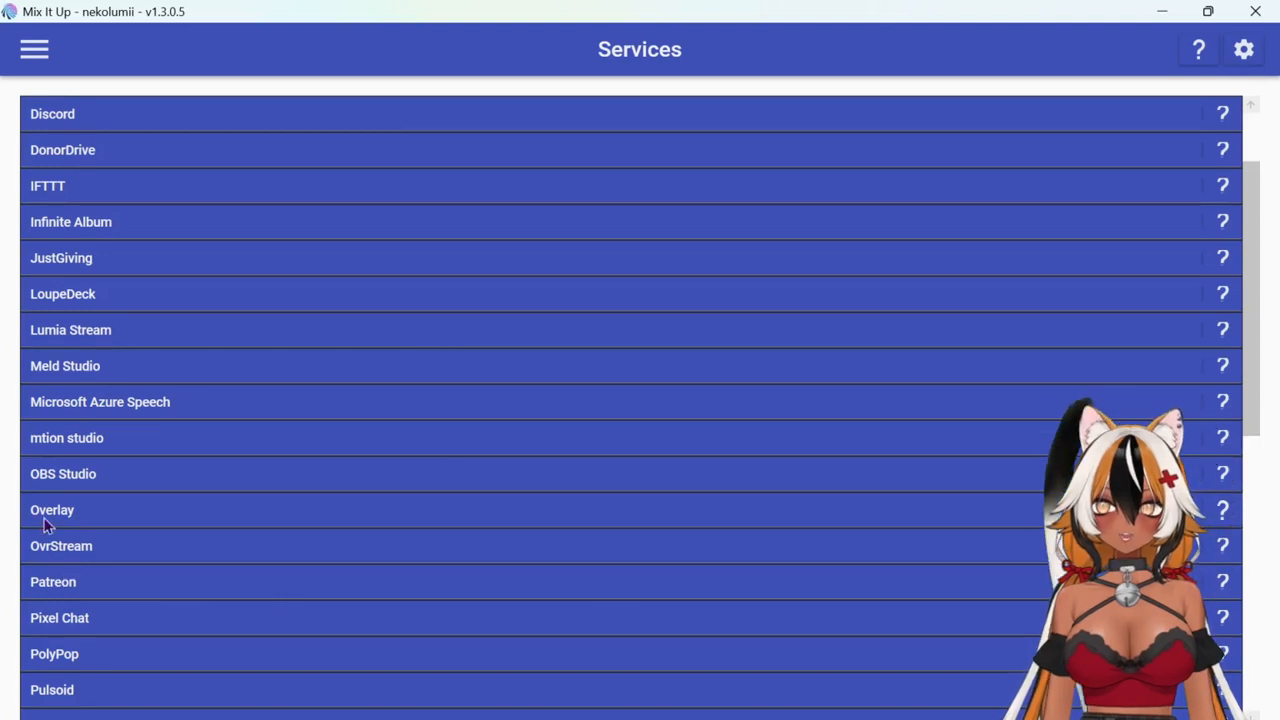
left_click(115, 522)
scroll(271, 537, "down", 1)
scroll(280, 491, "up", 2)
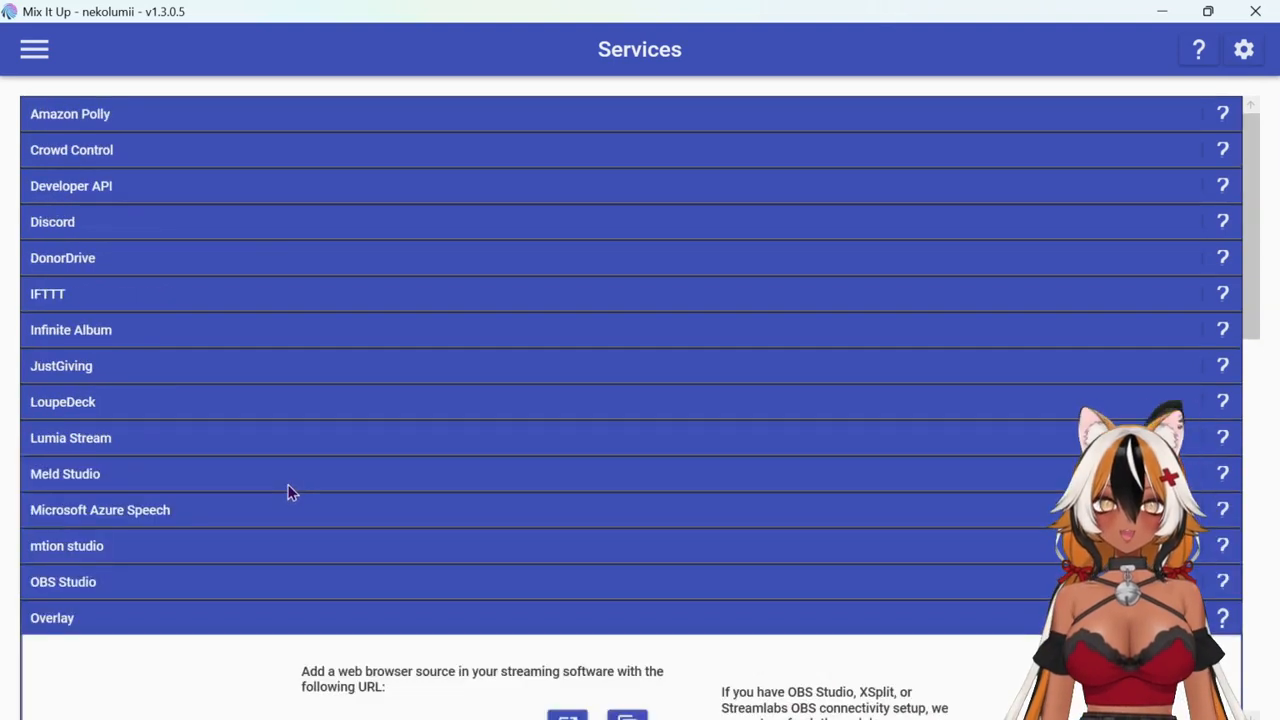
- Create a new command on the Commands page and name it "Bear Boba"
left_click(33, 52)
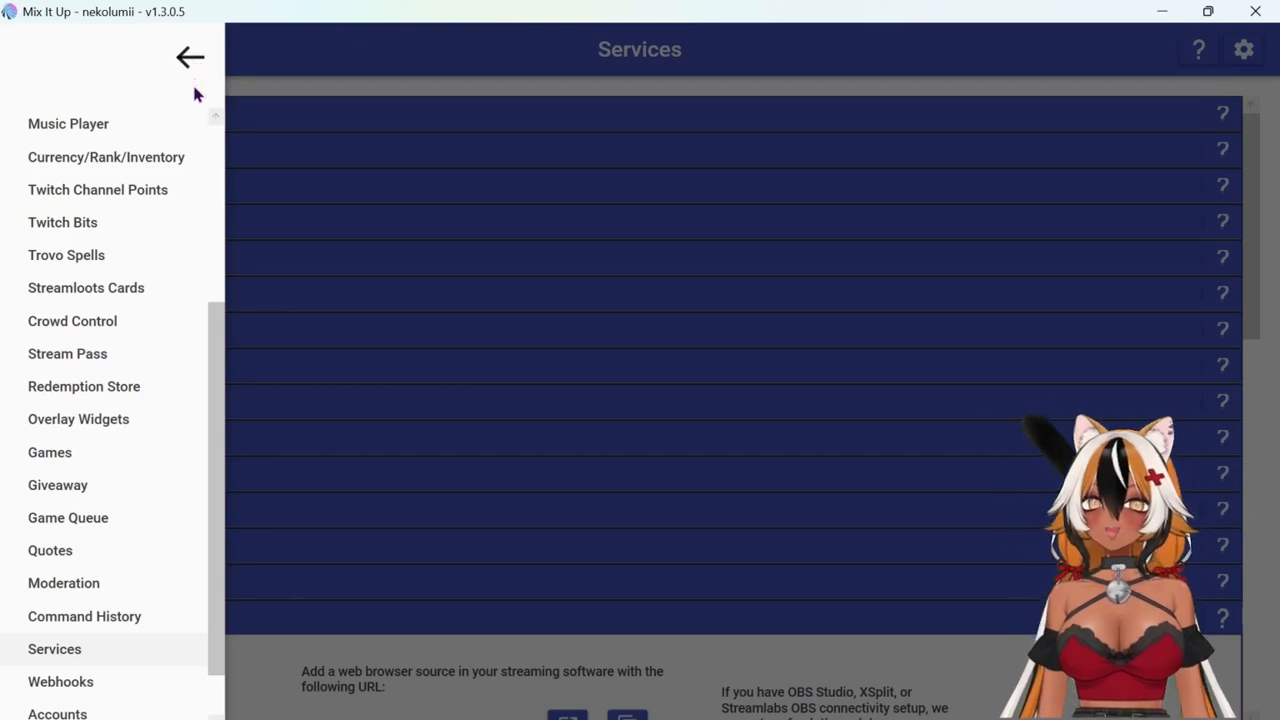
left_click_drag(223, 343, 228, 164)
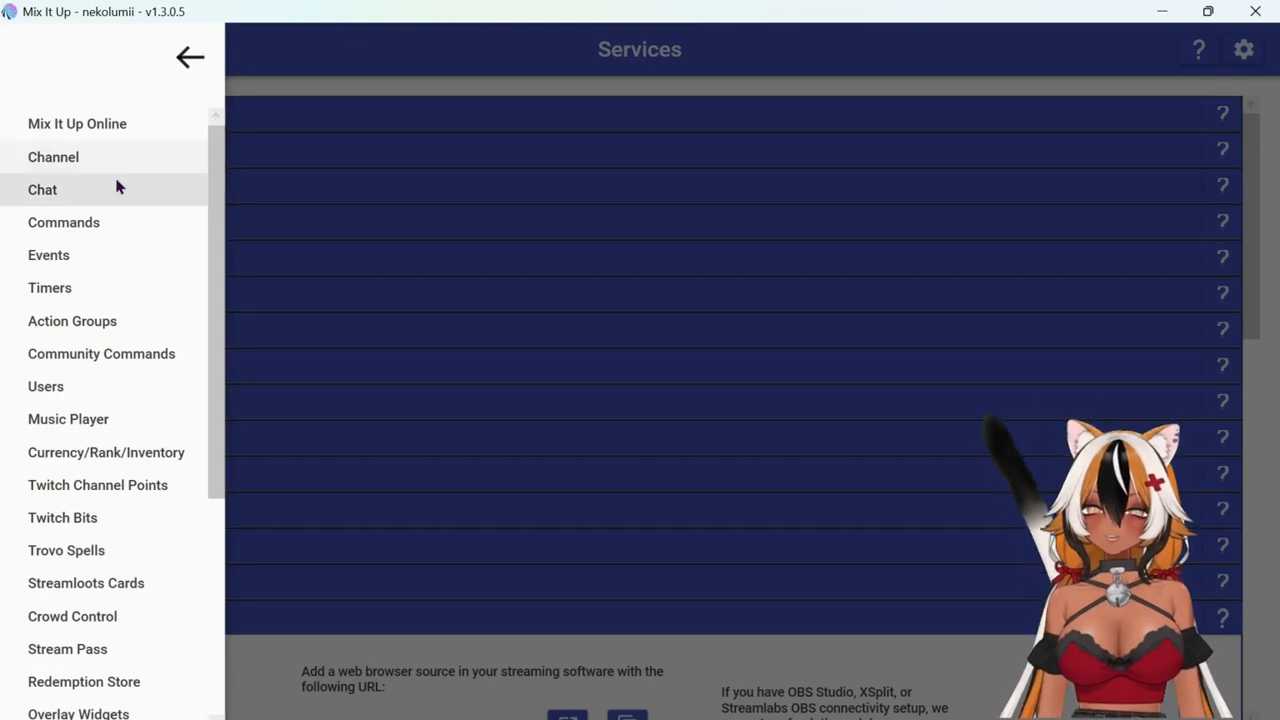
left_click(92, 234)
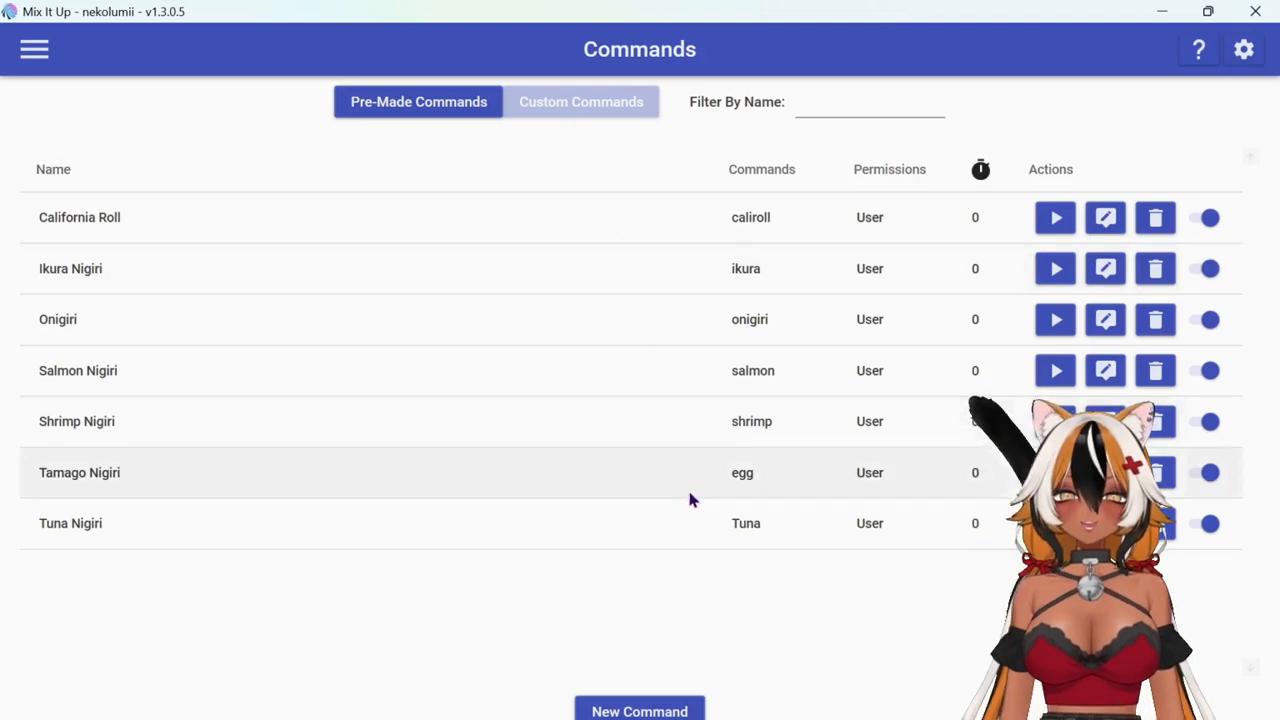
left_click(646, 710)
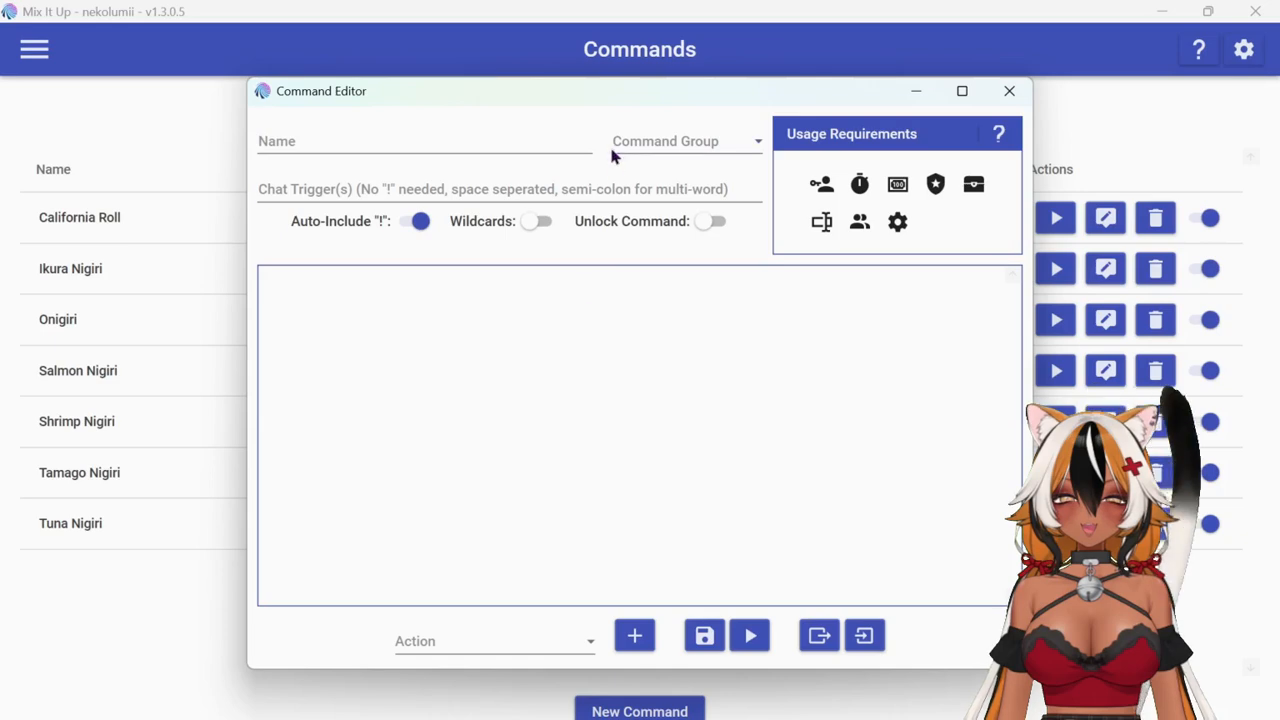
left_click(535, 139)
type("B")
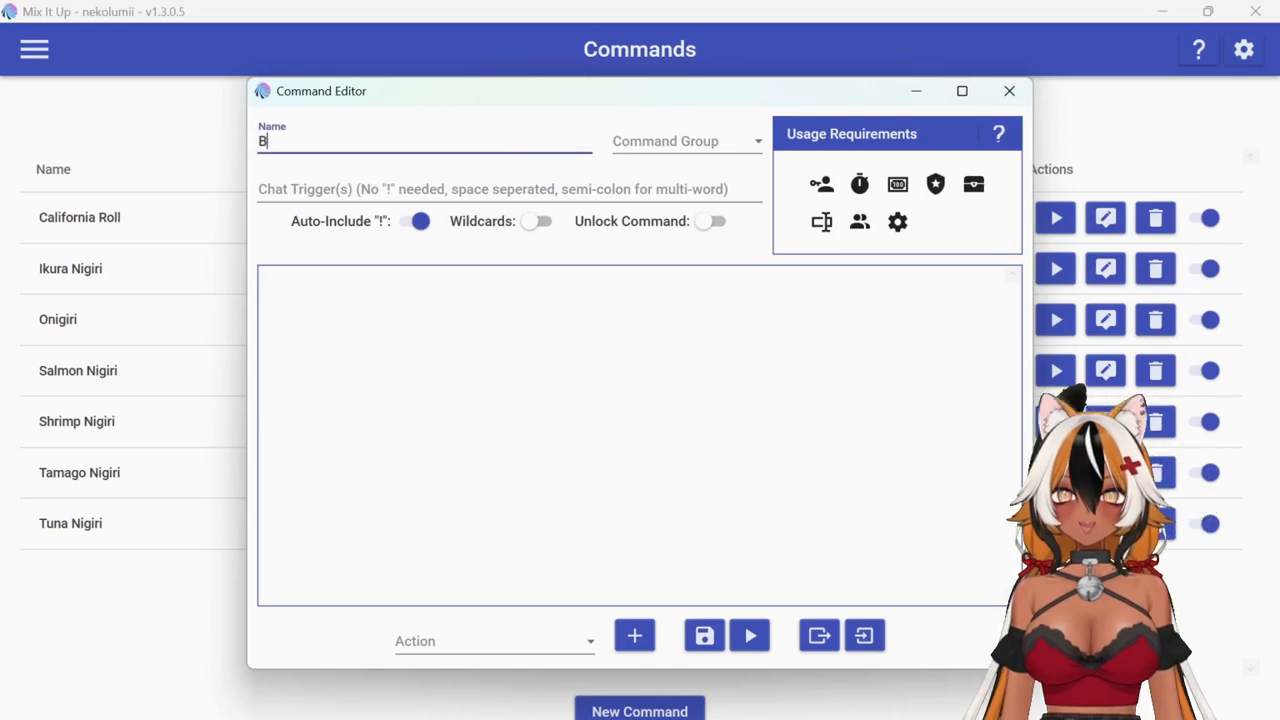
type("ear ")
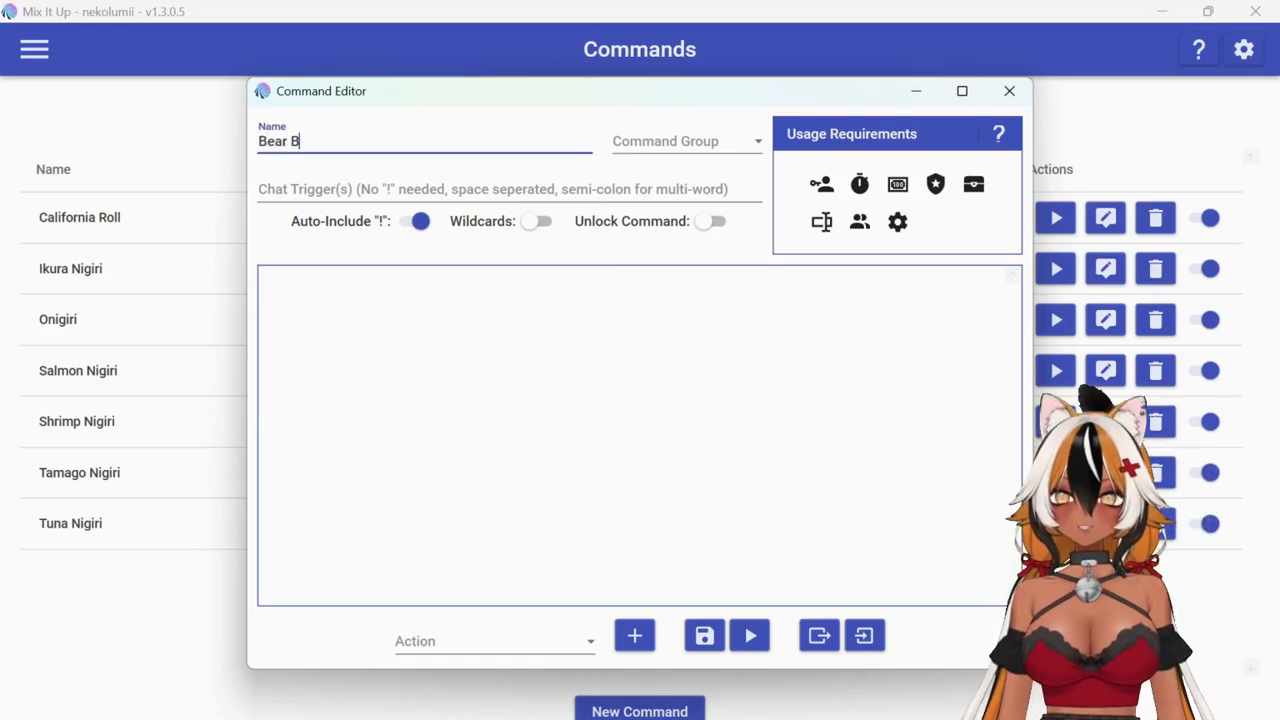
type("Boba")
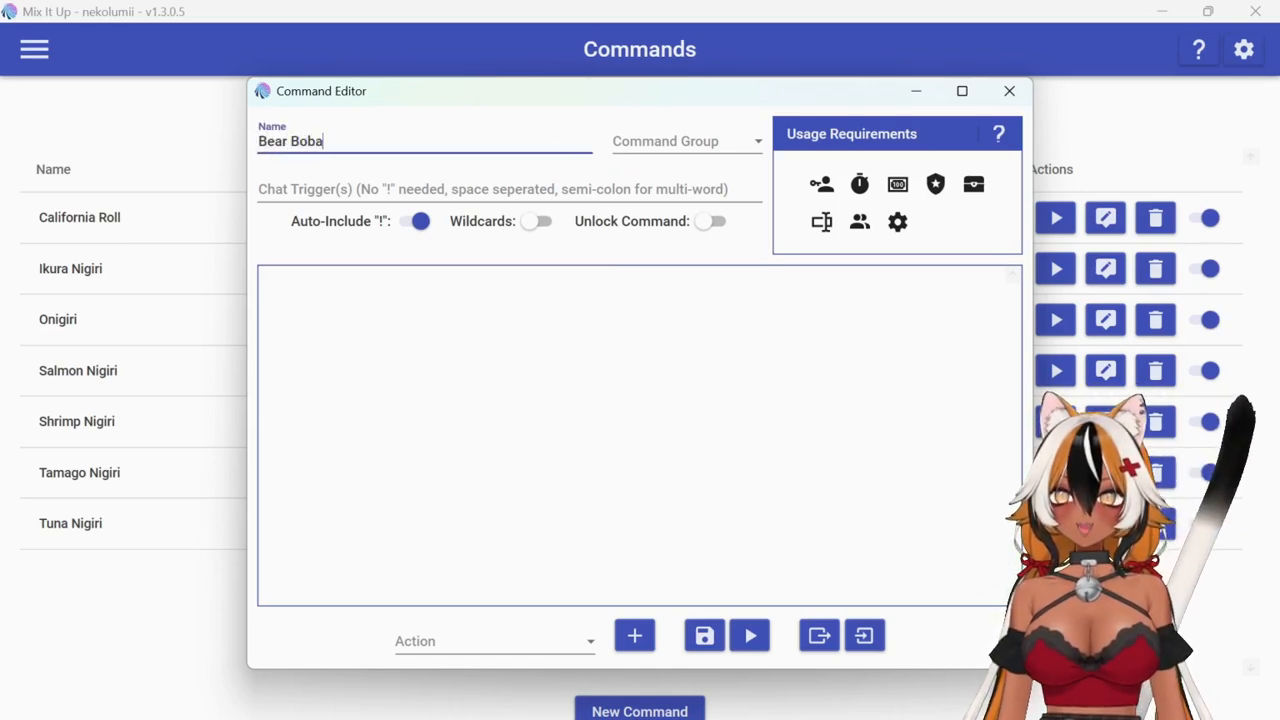
left_click(650, 148)
type("B")
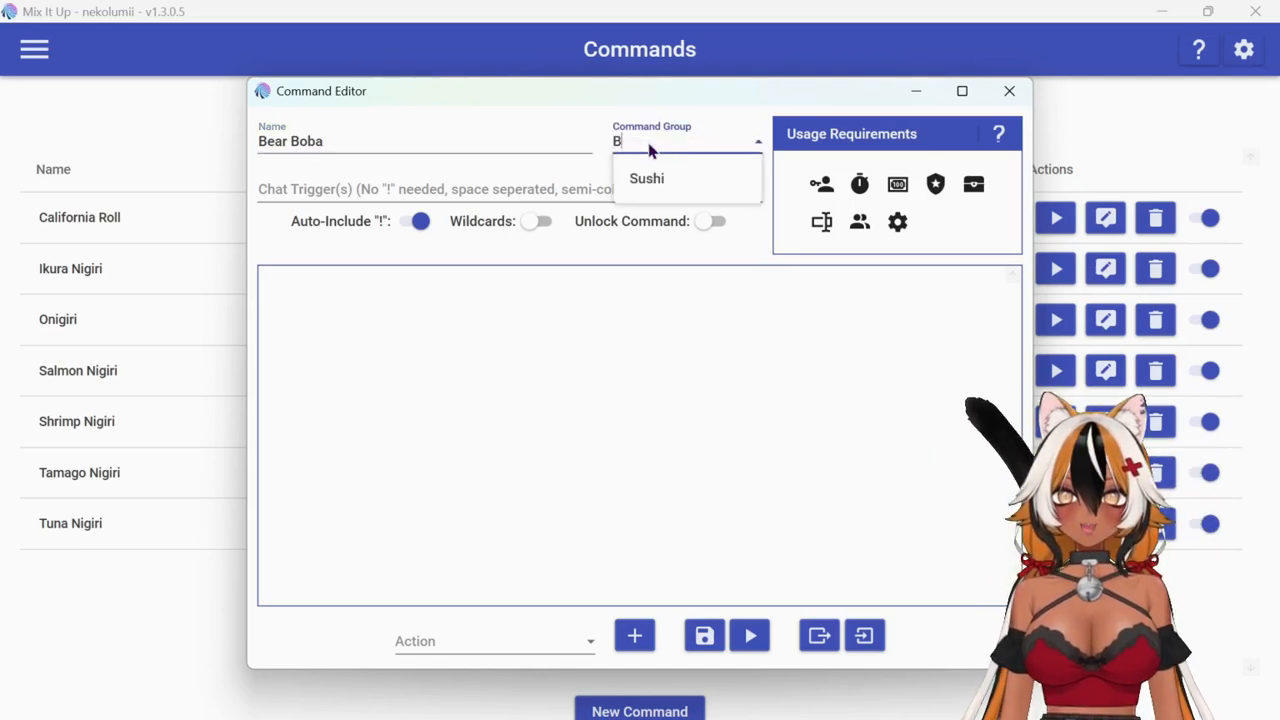
type("ob")
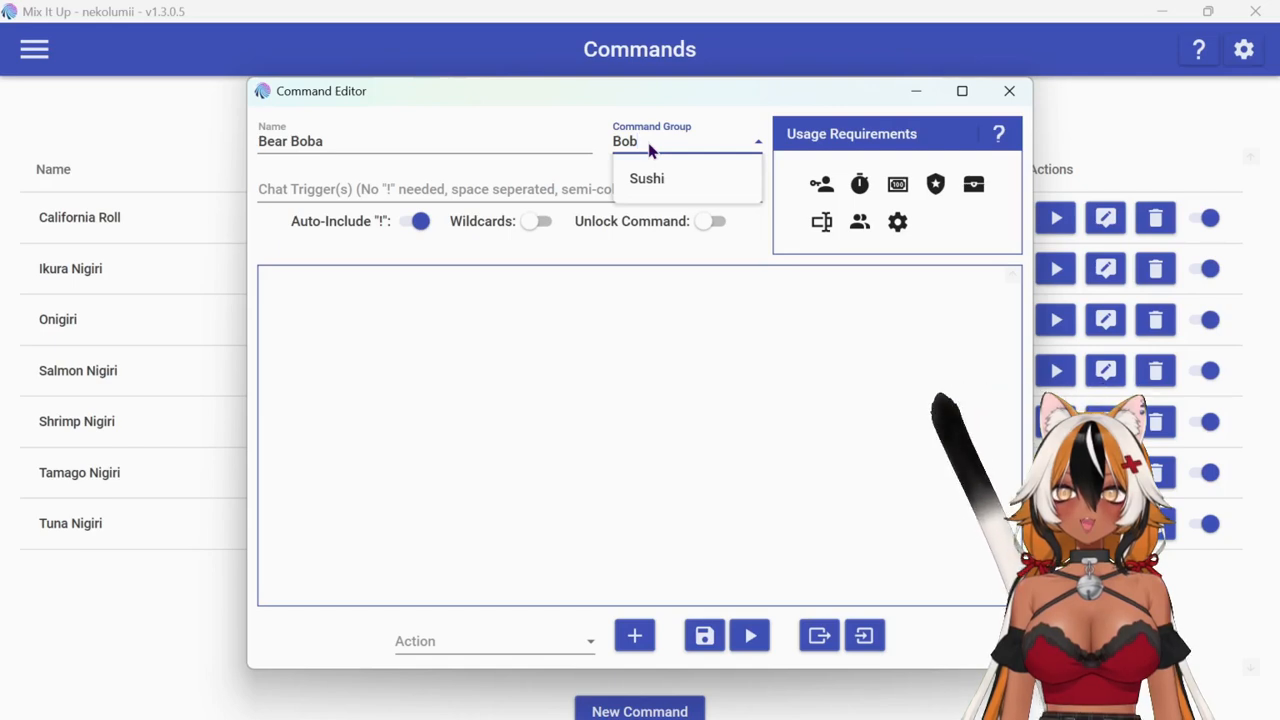
key("BackSpace")
key("BackSpace")
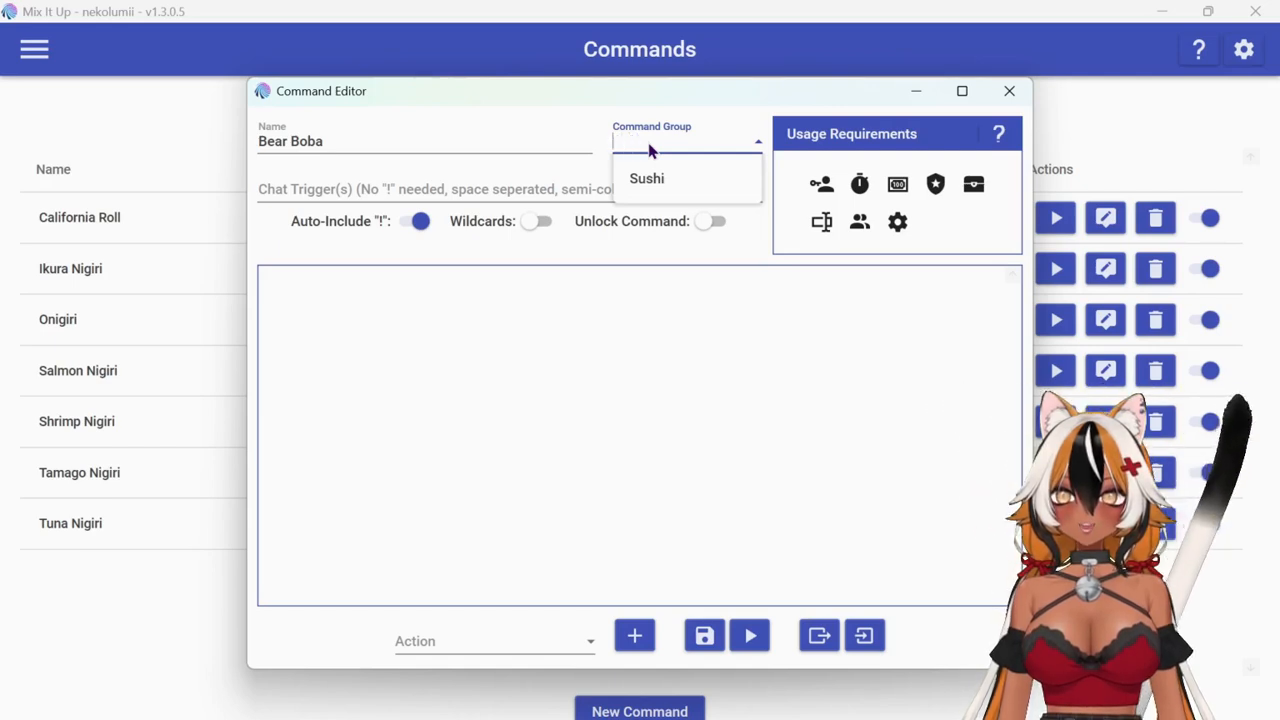
left_click(545, 185)
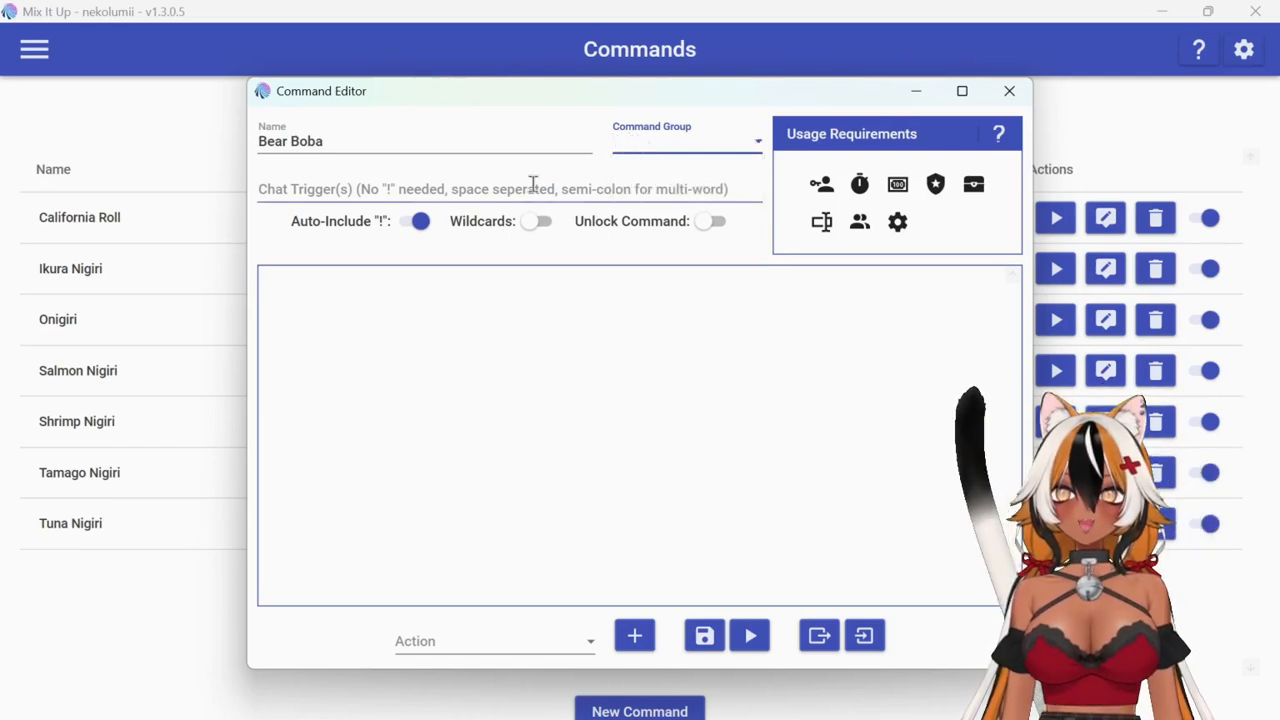
- Set the command's chat trigger to "bear" and its command group to "Boba"
left_click(533, 185)
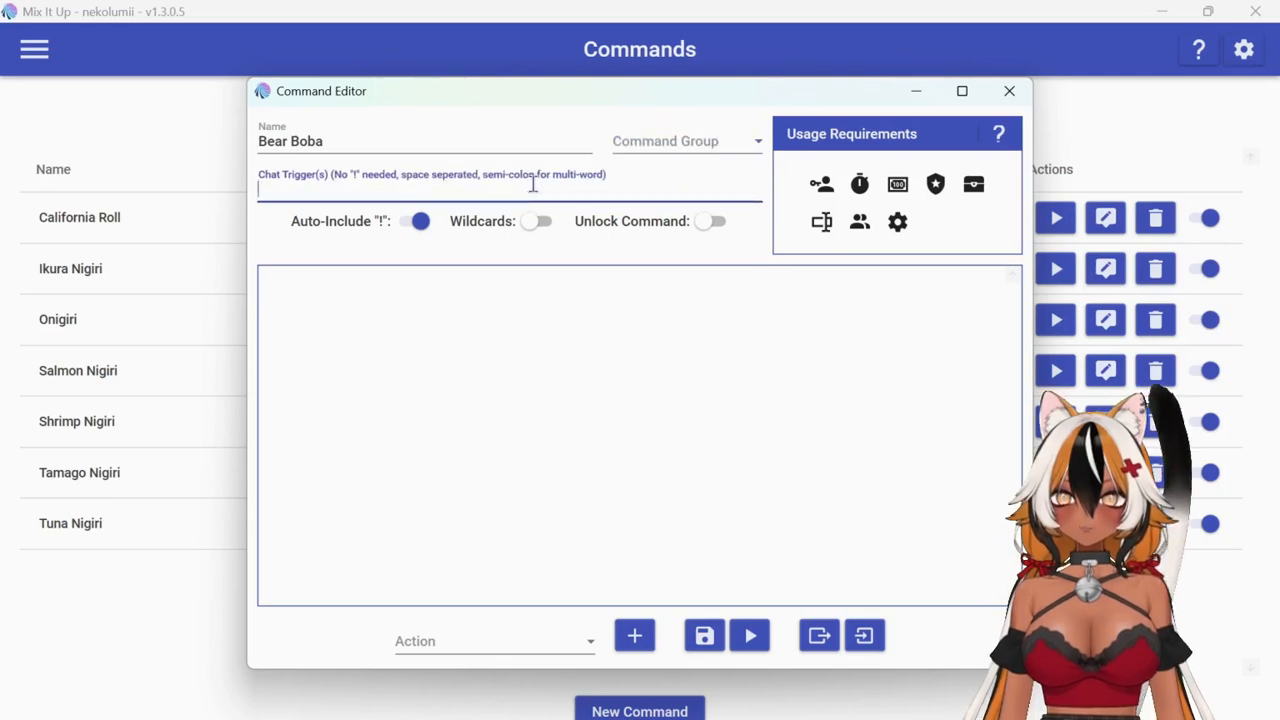
type("bea")
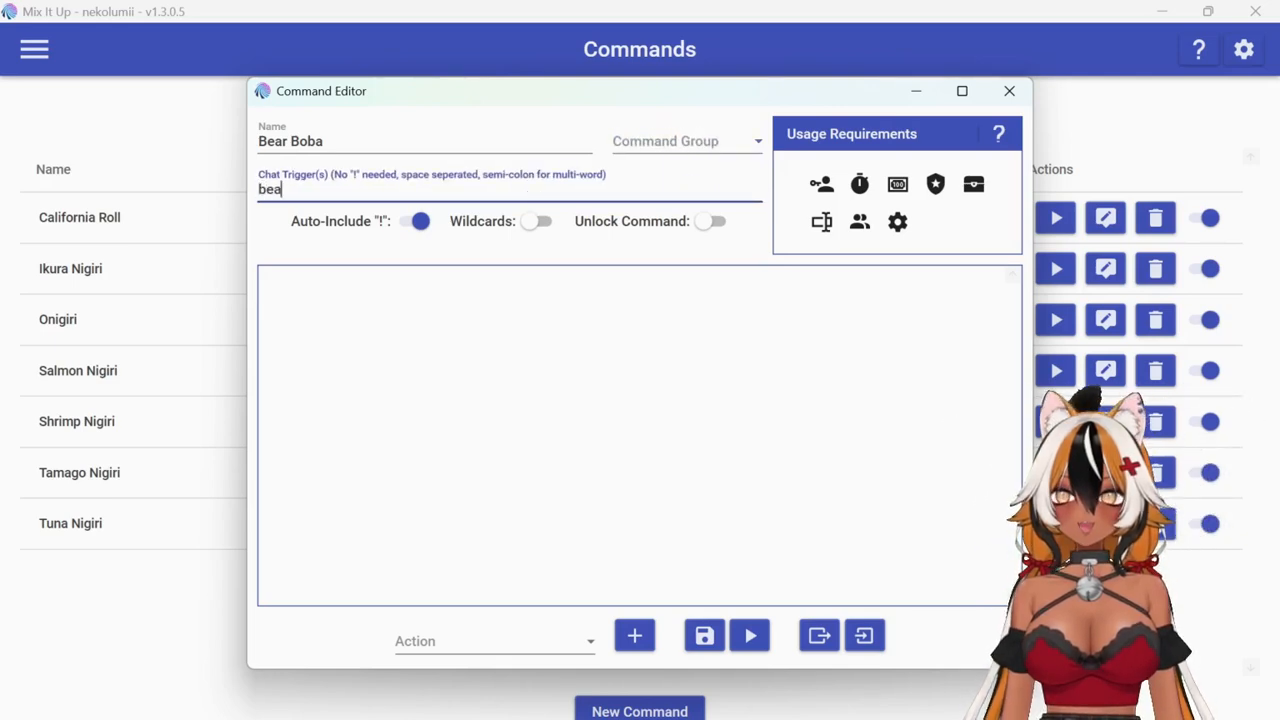
type("r")
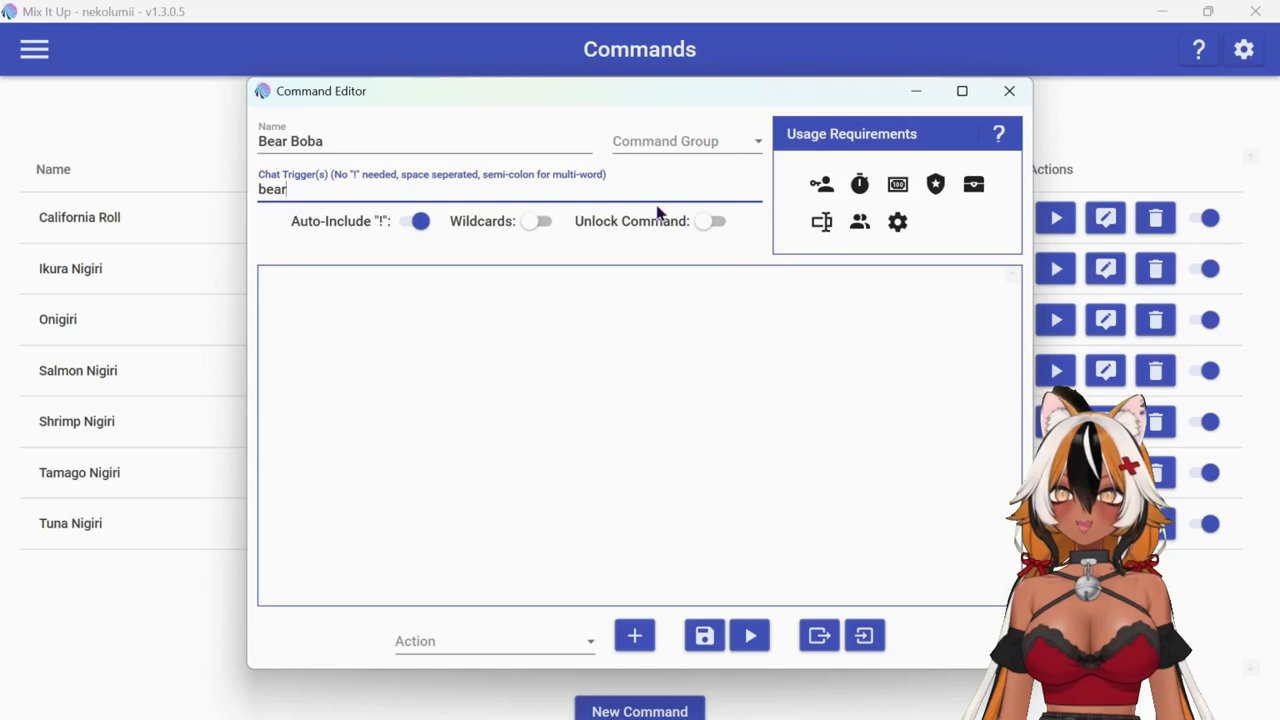
left_click(688, 148)
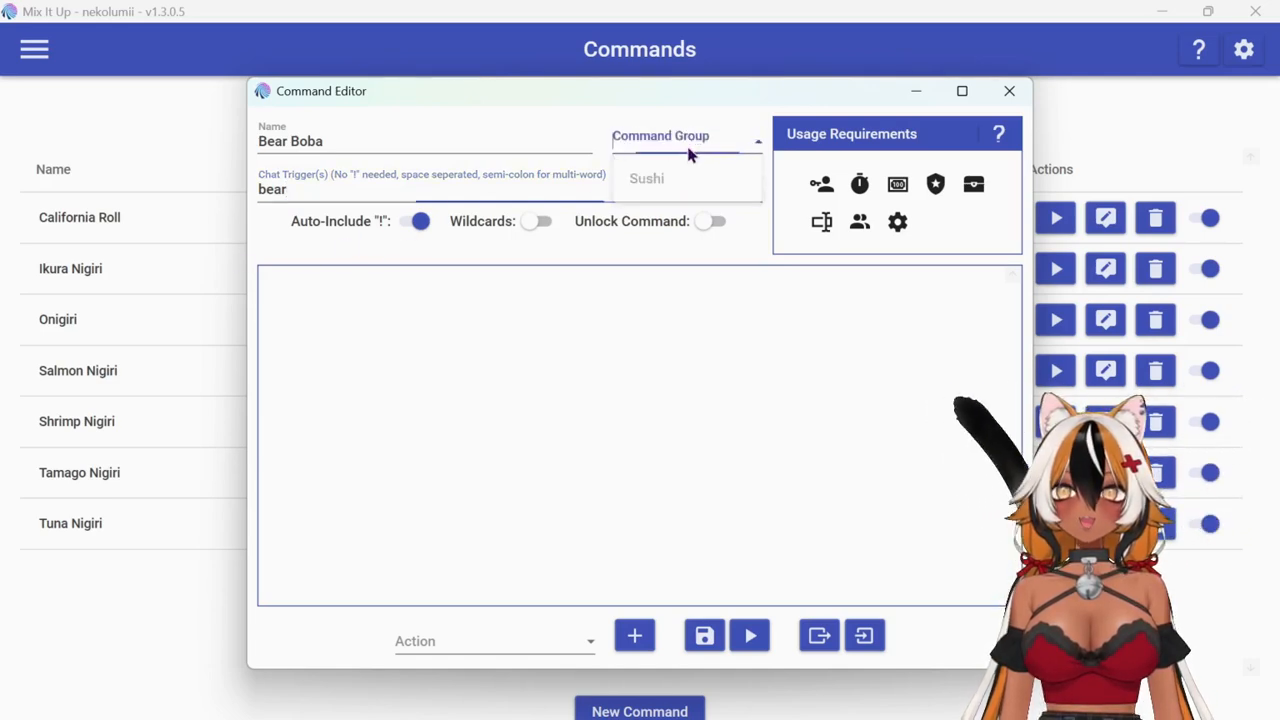
type("Boba")
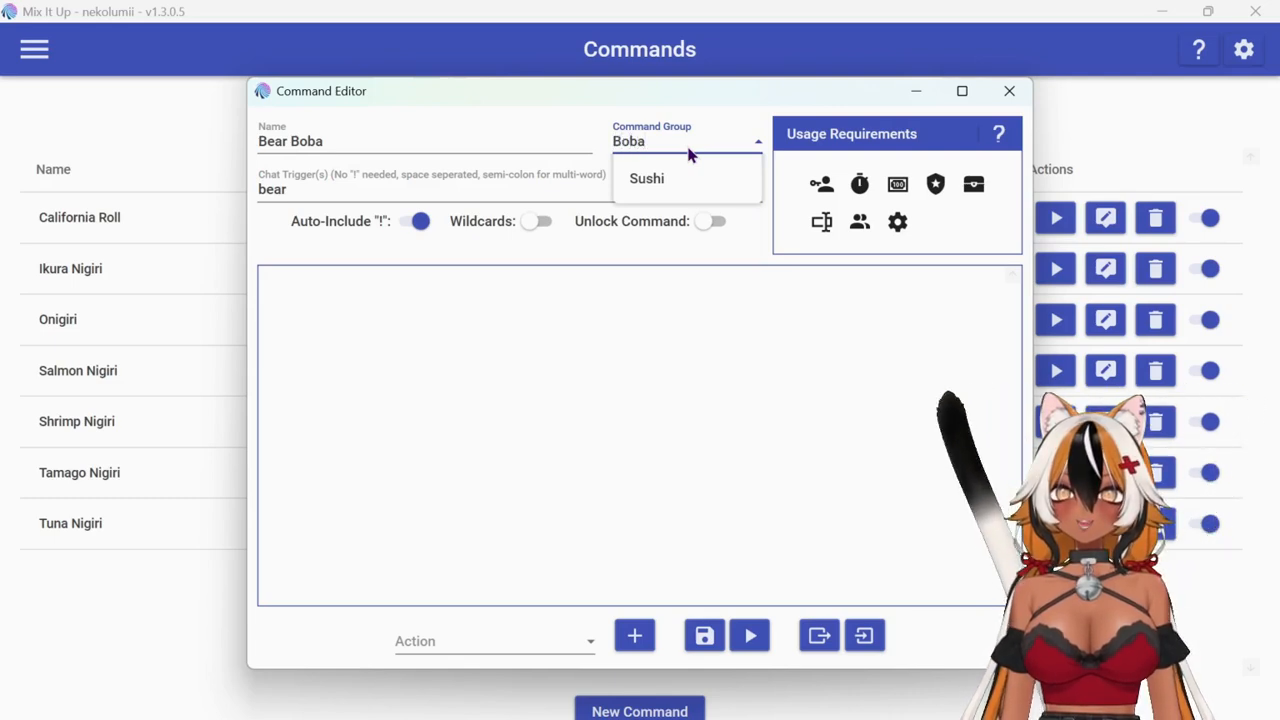
left_click(792, 310)
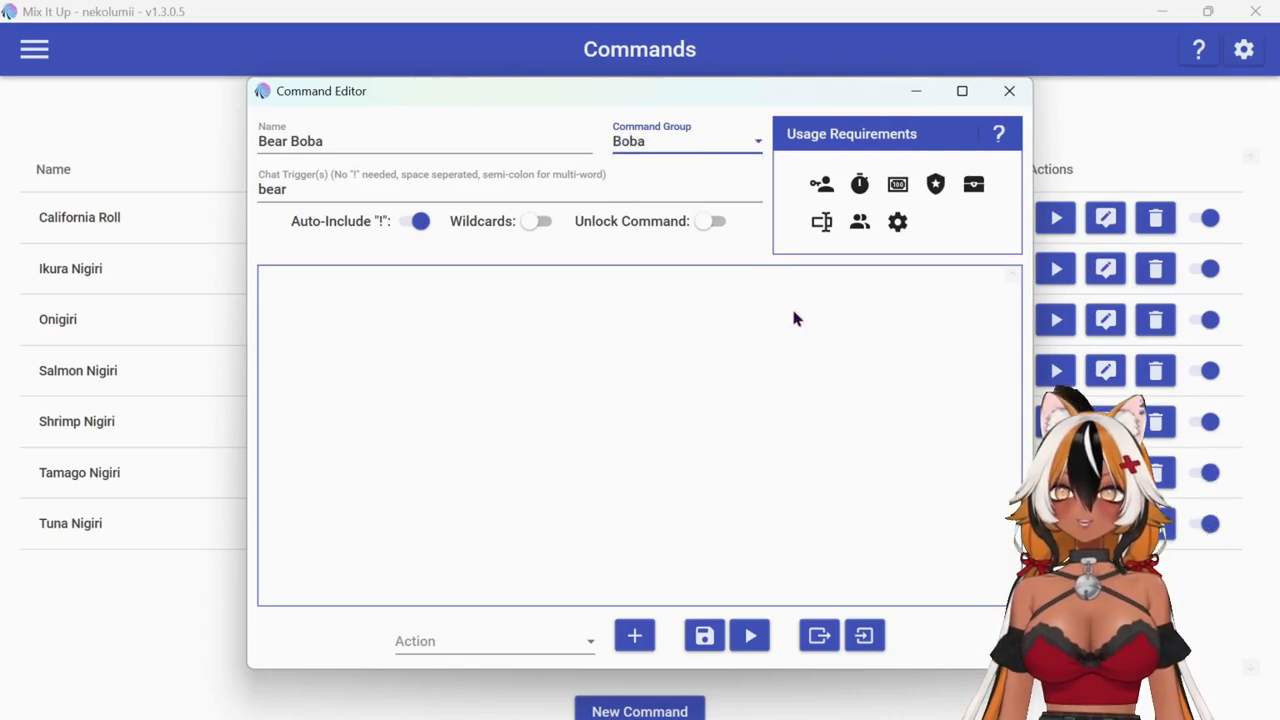
- Add an Overlay (Images & Videos) action to the Bear Boba command
left_click(588, 648)
scroll(540, 500, "down", 1)
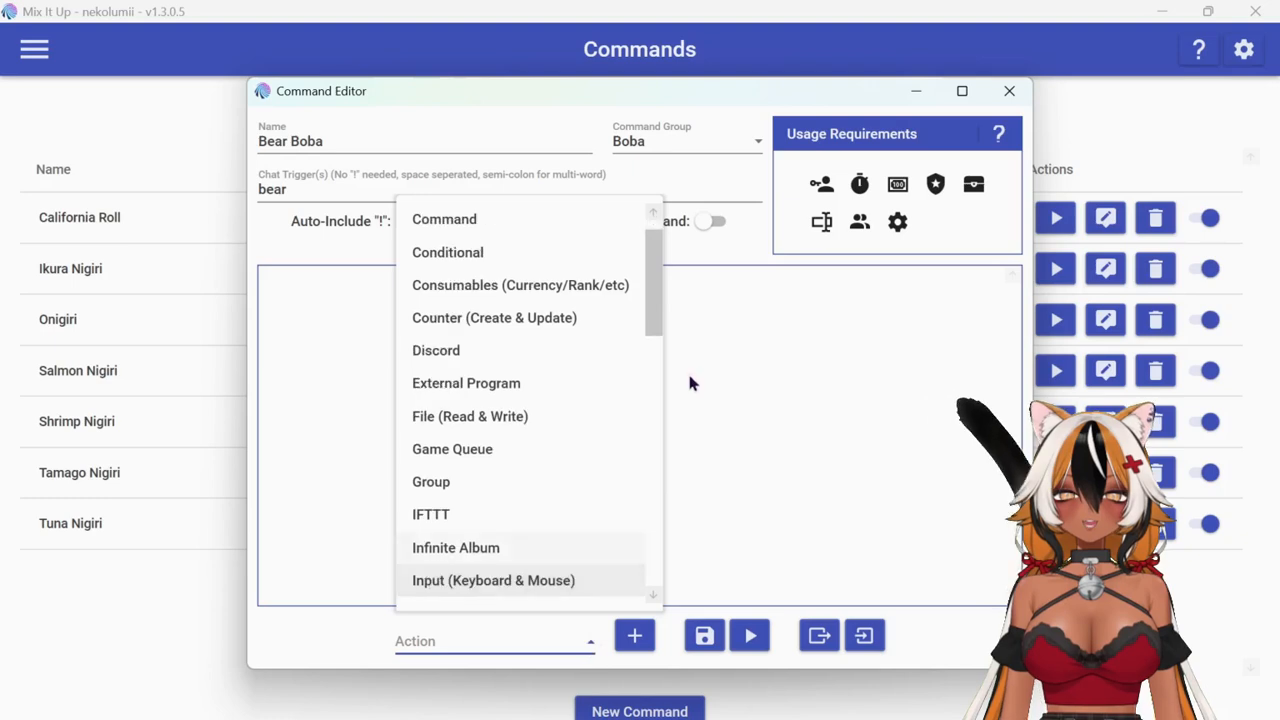
left_click_drag(653, 329, 660, 447)
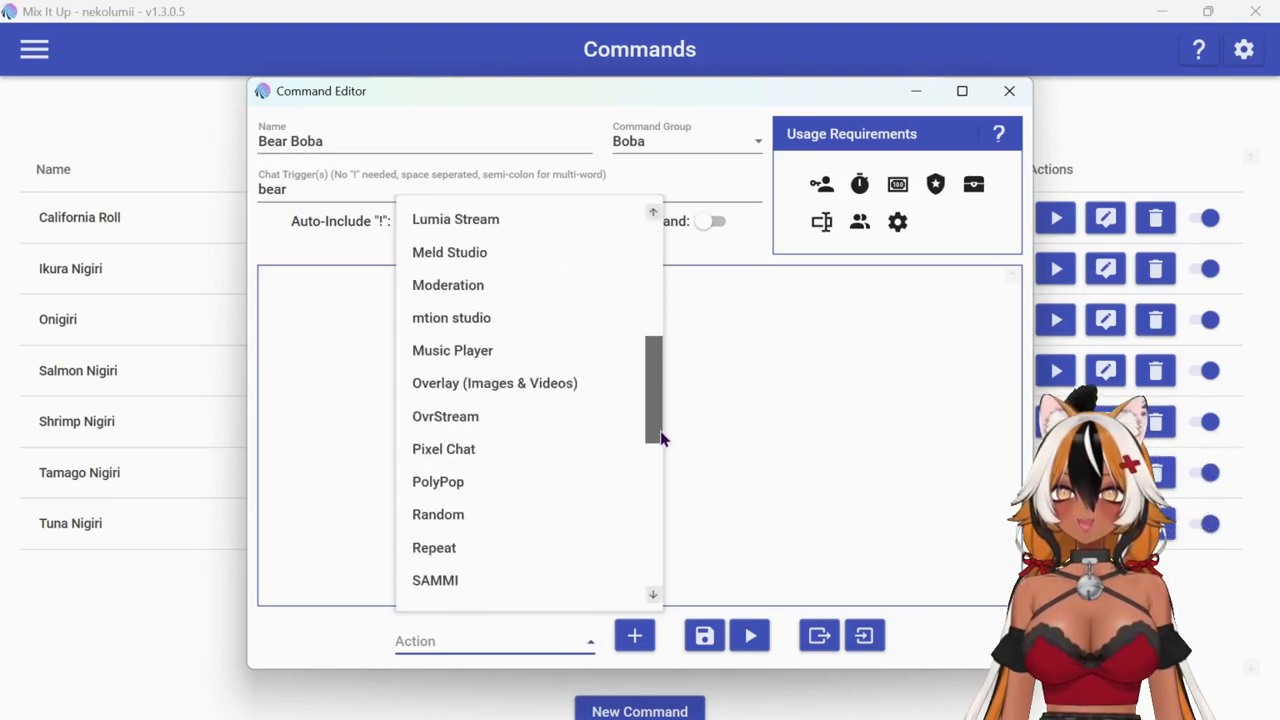
left_click(515, 386)
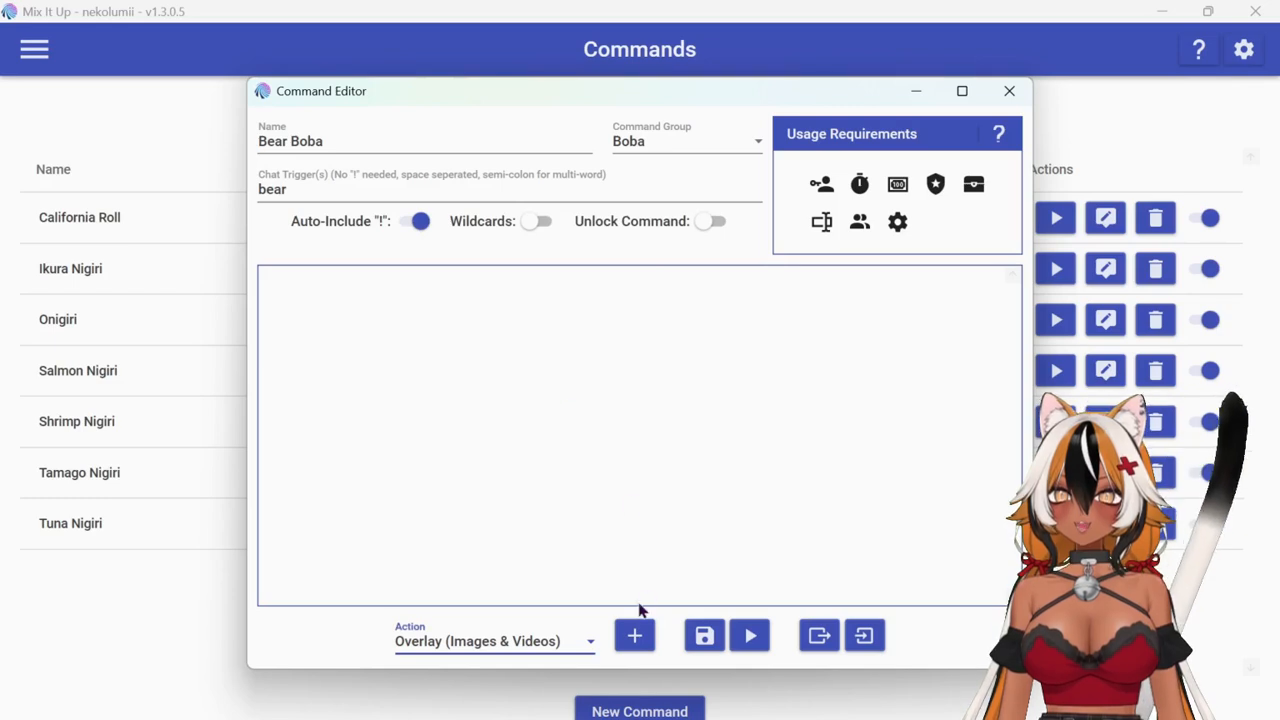
left_click(635, 637)
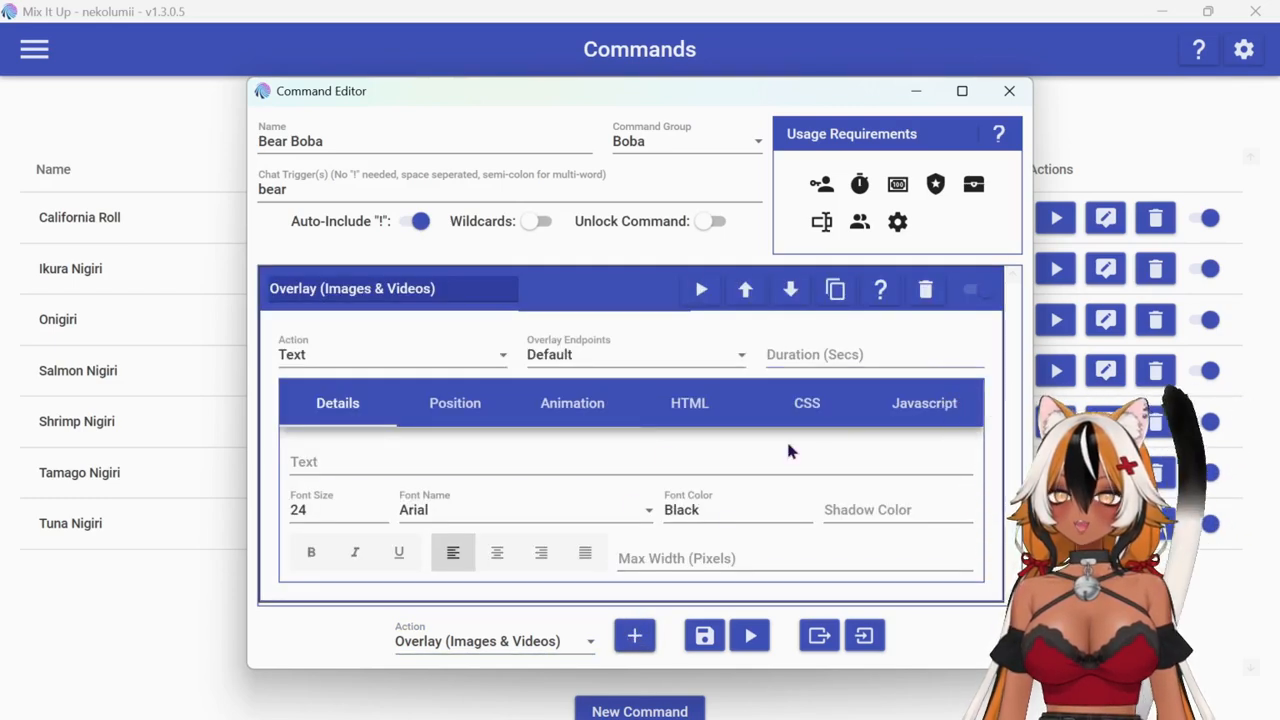
- Change the overlay action's type to Image and load the "um boba bear" picture from the boba pets folder
left_click(496, 366)
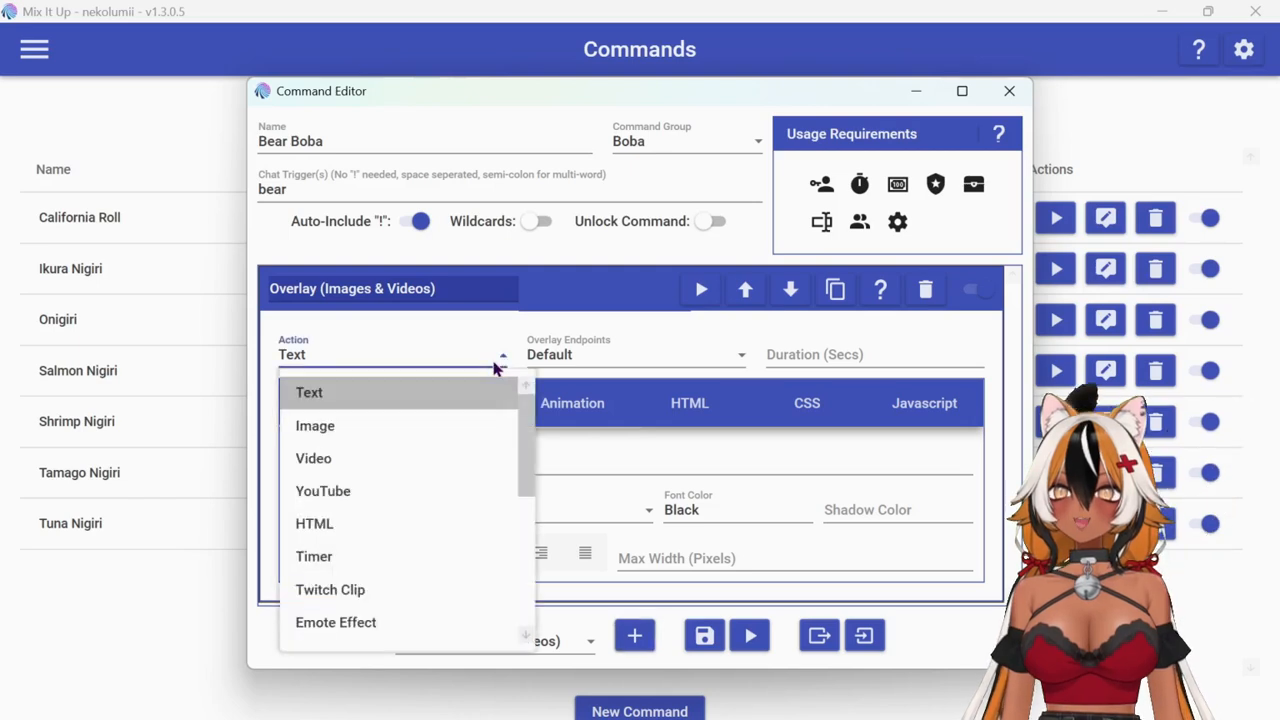
left_click(471, 429)
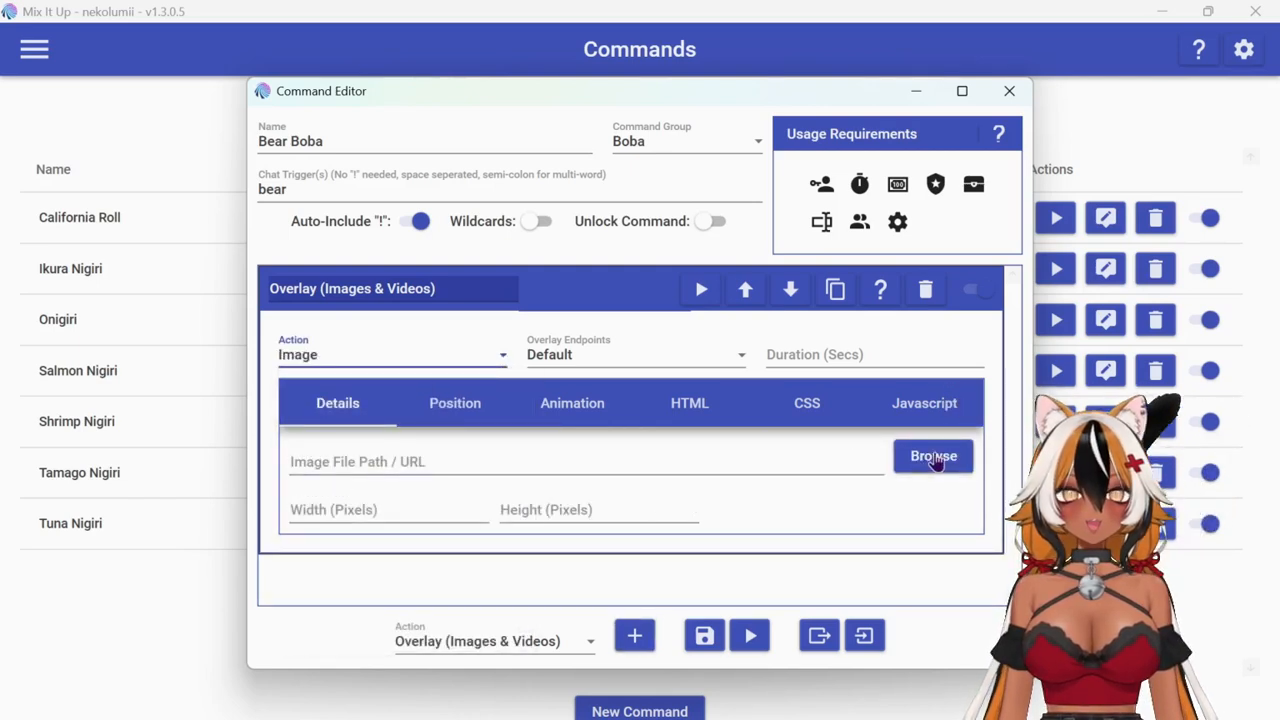
left_click(936, 460)
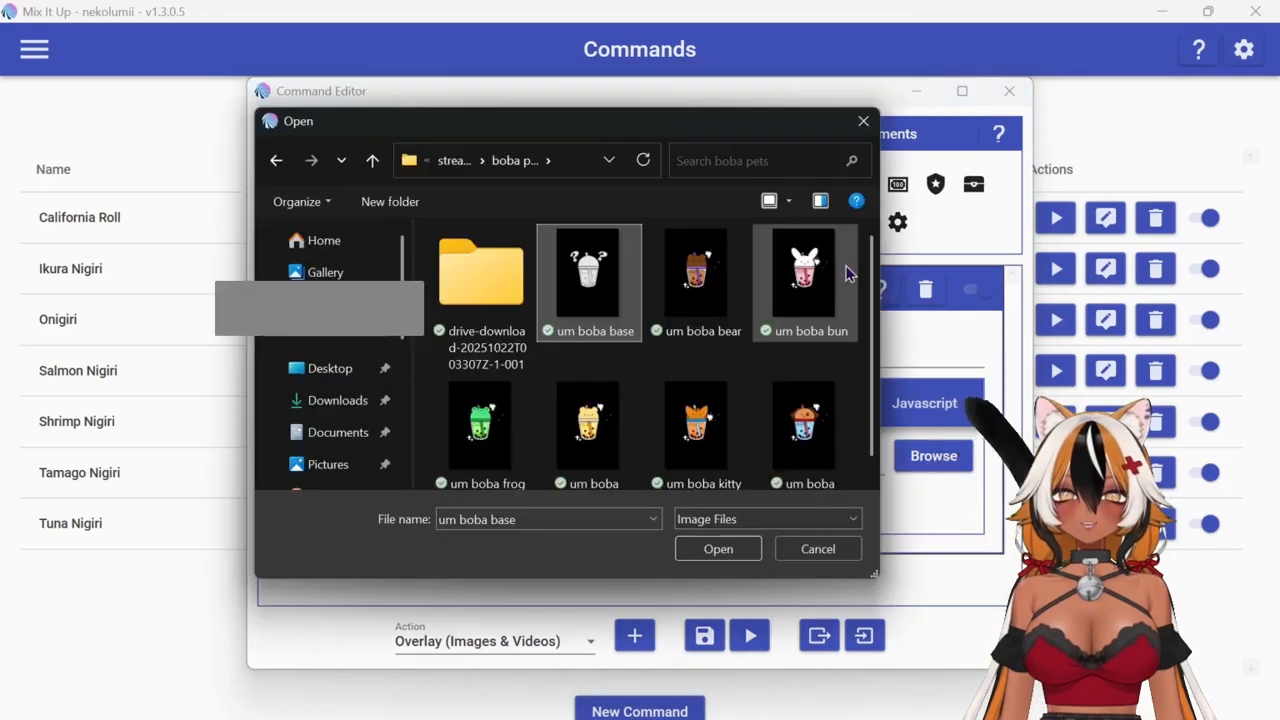
left_click(706, 300)
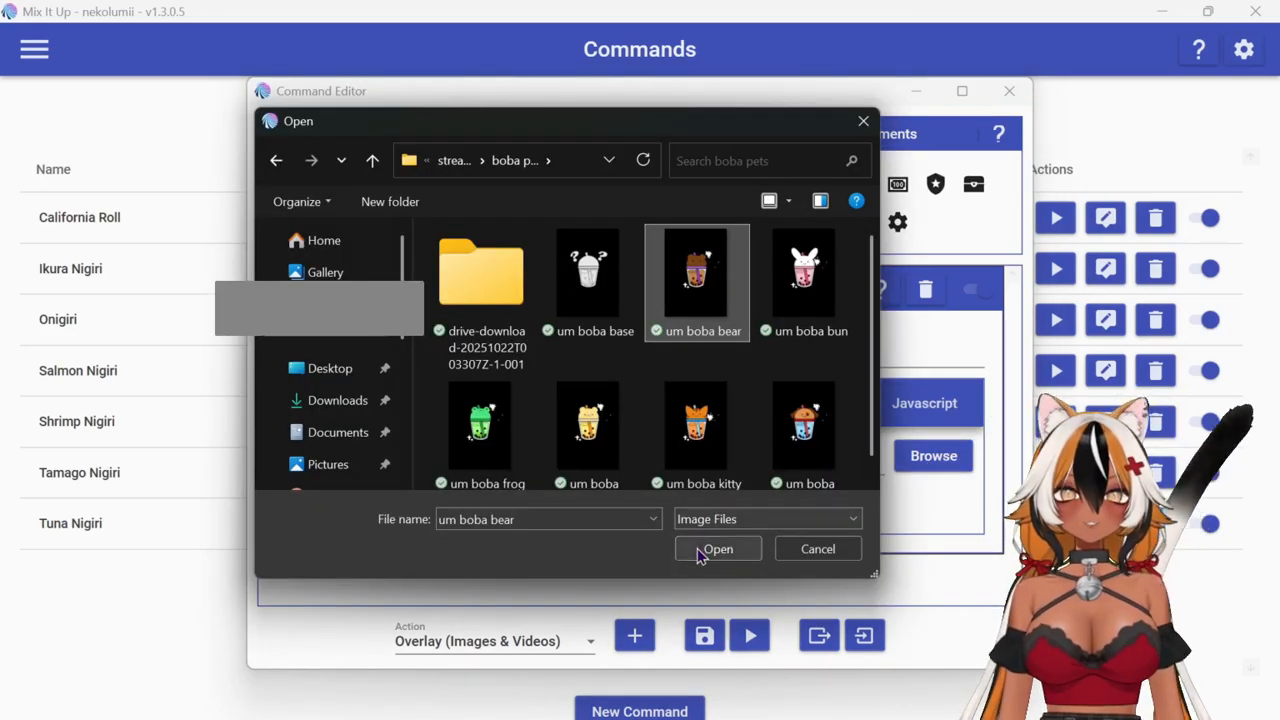
left_click(708, 550)
- Set the overlay image's width and height to 400 pixels each
left_click(420, 505)
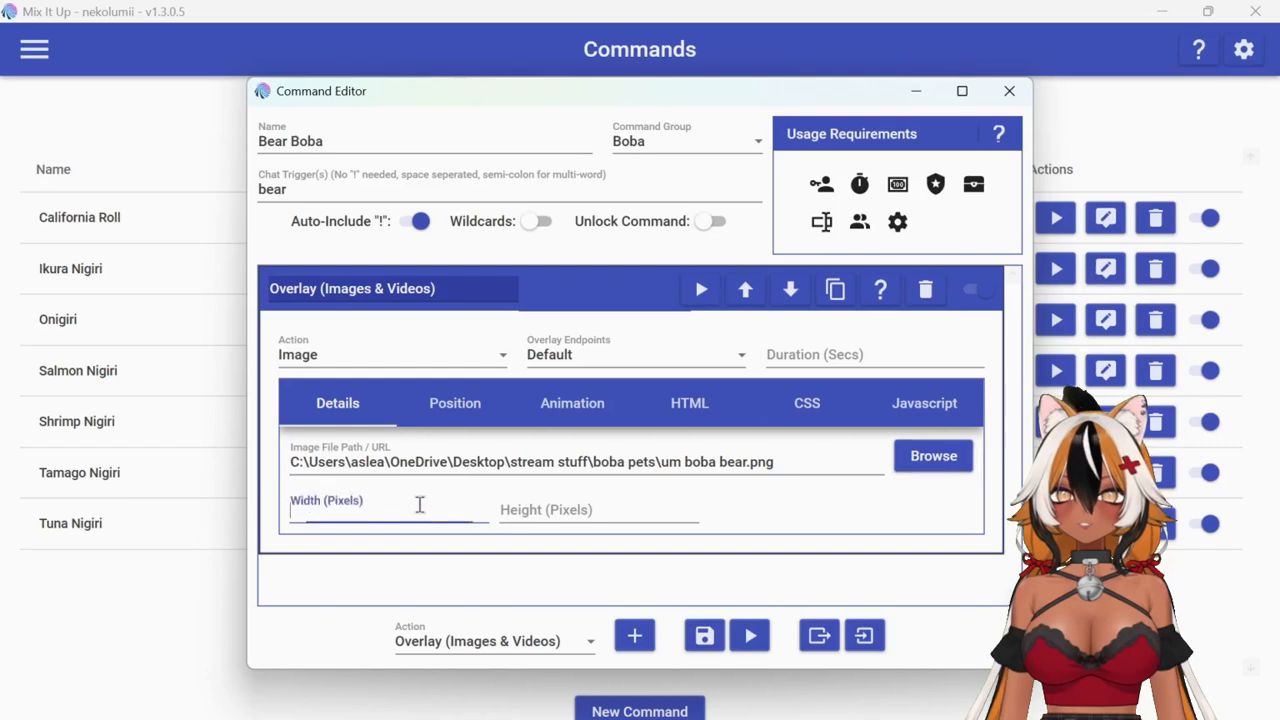
type("400")
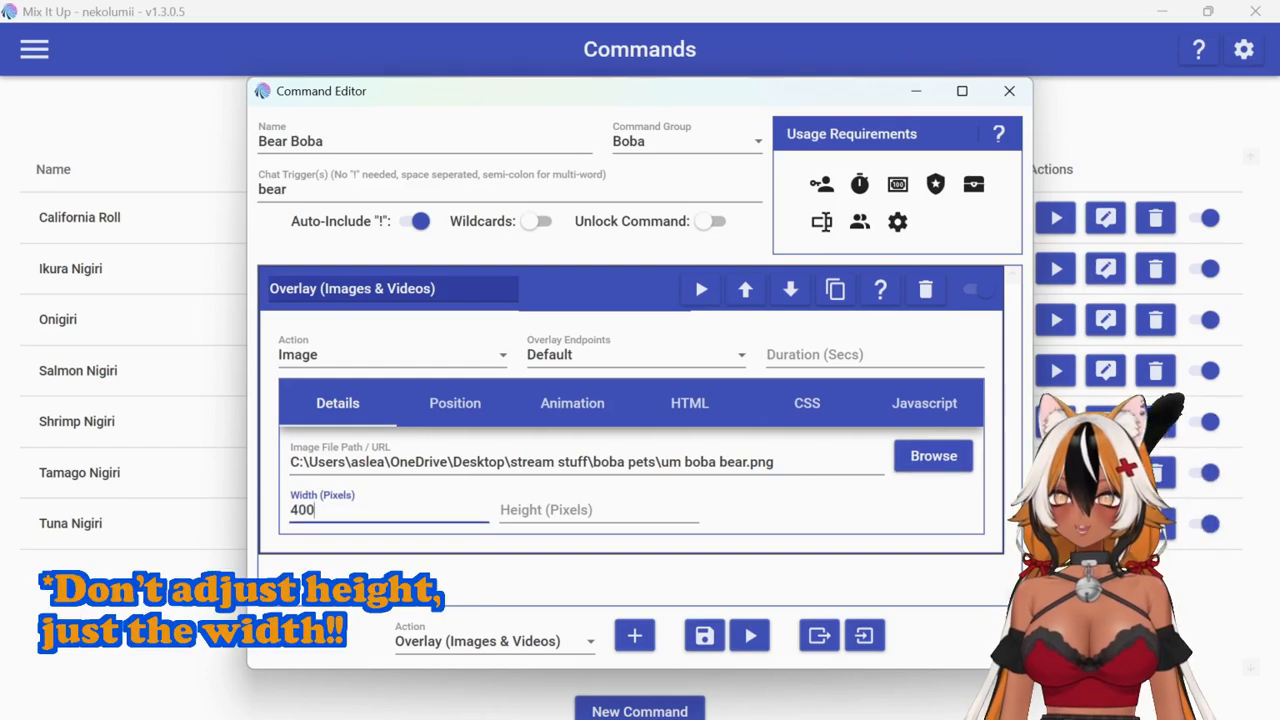
left_click(546, 509)
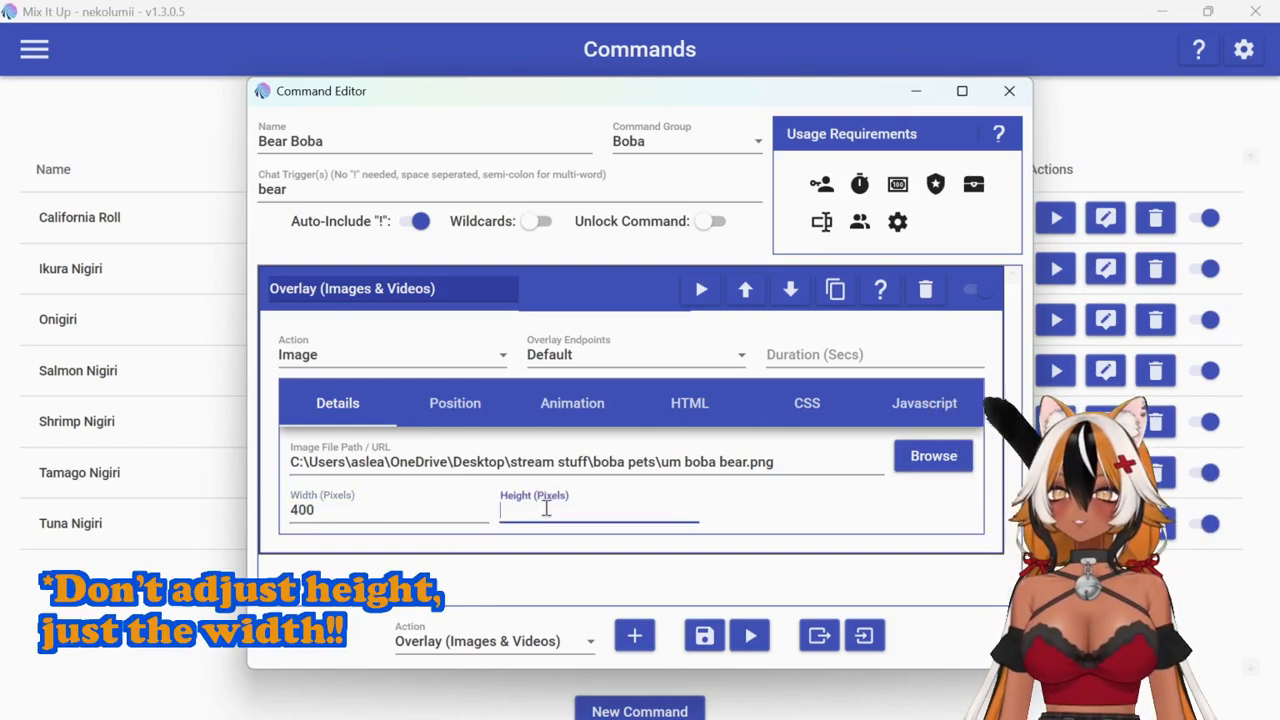
type("400")
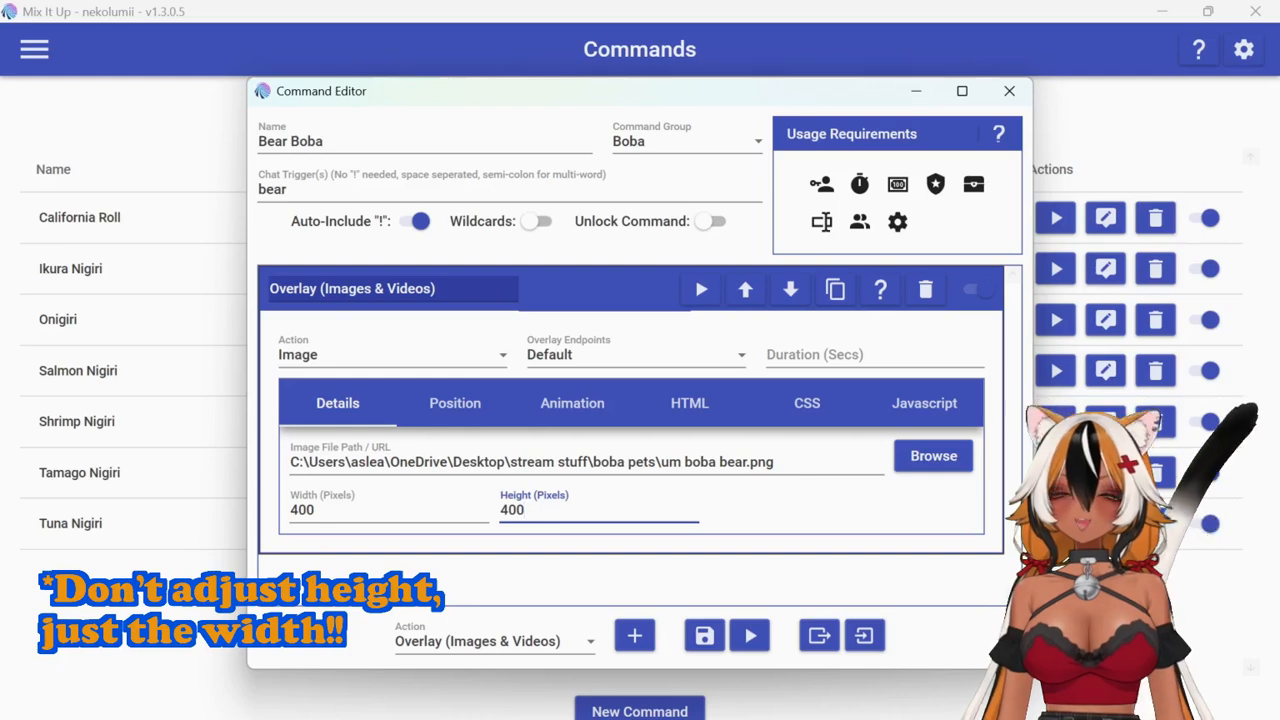
- Set the overlay image's duration to 4 seconds and bring up its screen position settings
left_click(848, 351)
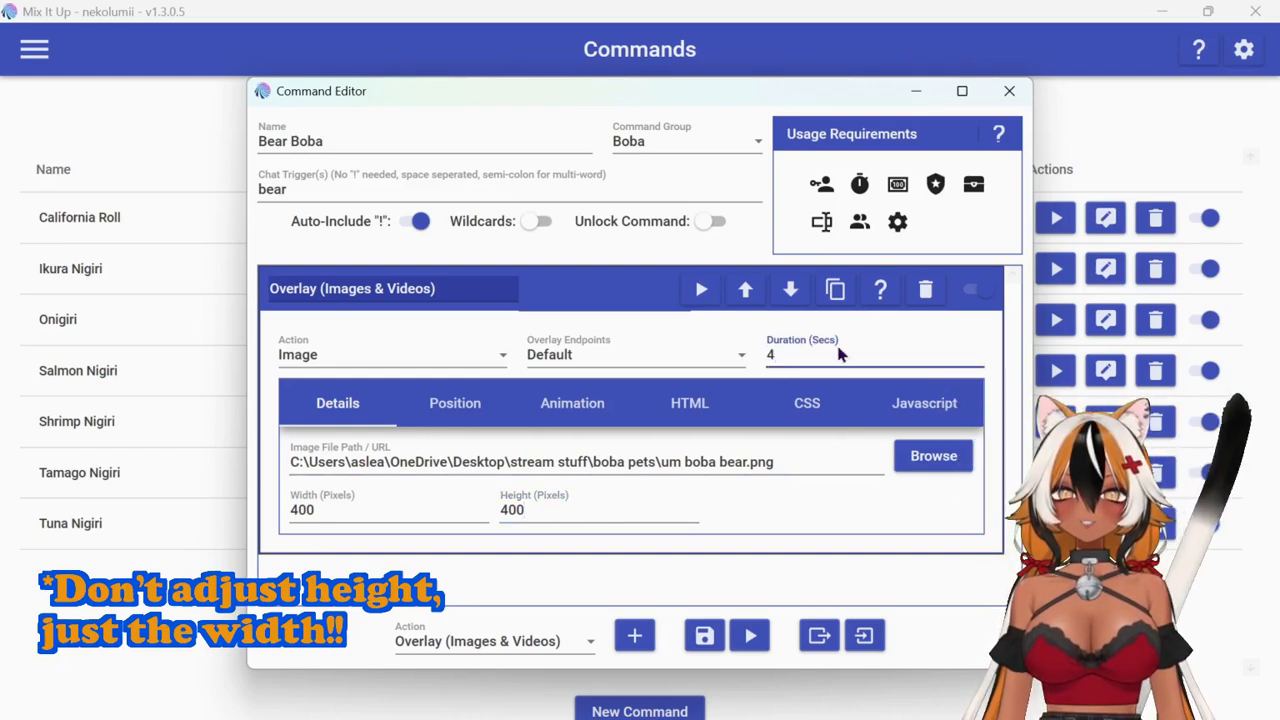
type("4")
left_click(476, 418)
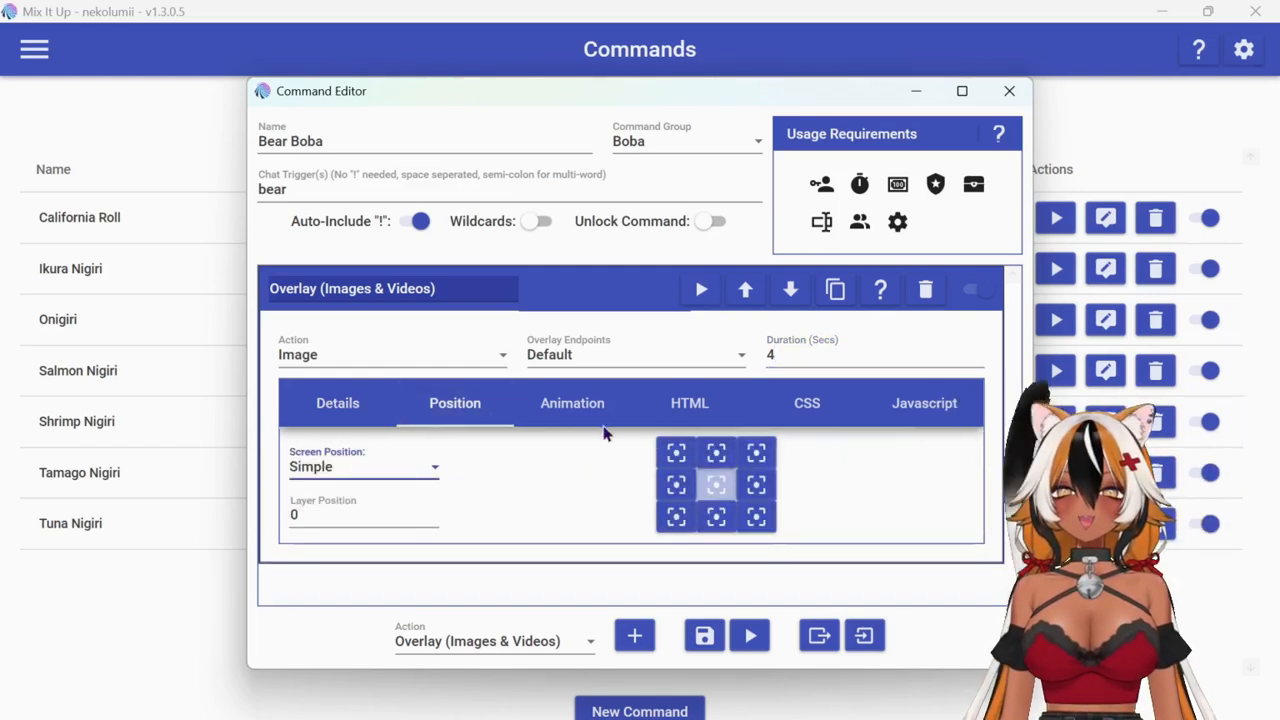
- Set the overlay image's entrance animation to Slide In Right from the Animate.css library
left_click(570, 410)
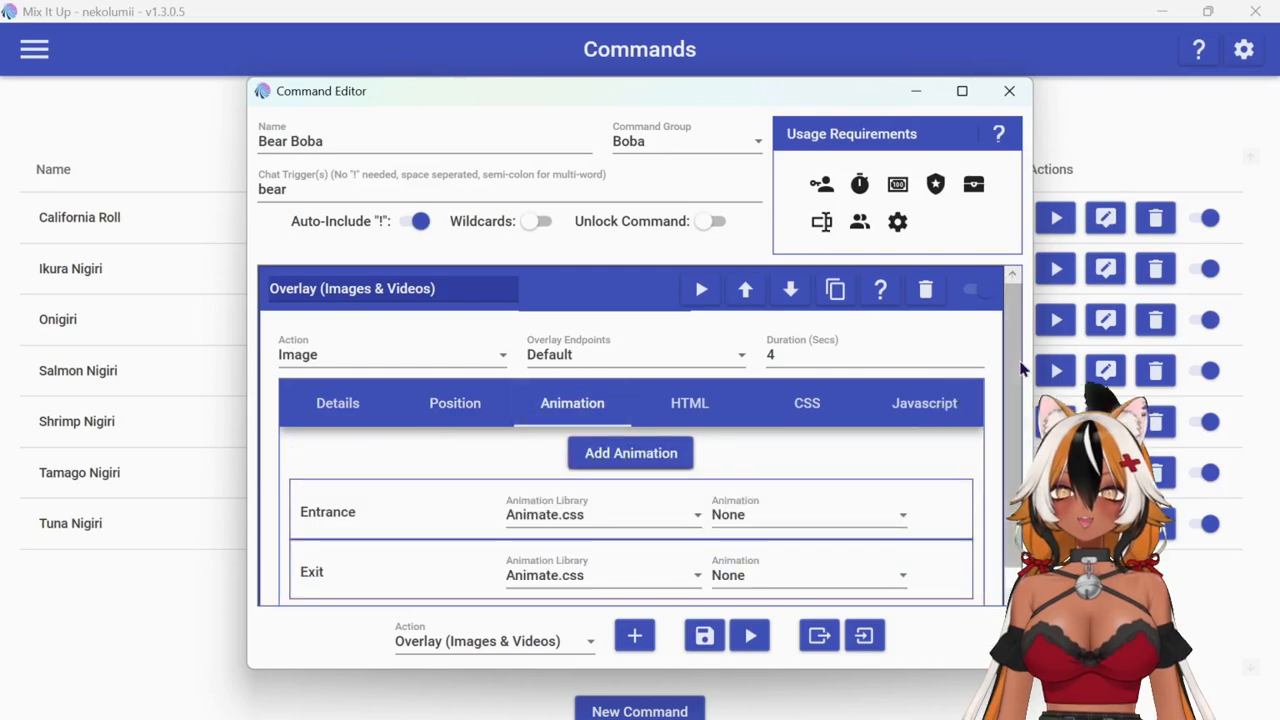
scroll(1020, 370, "down", 2)
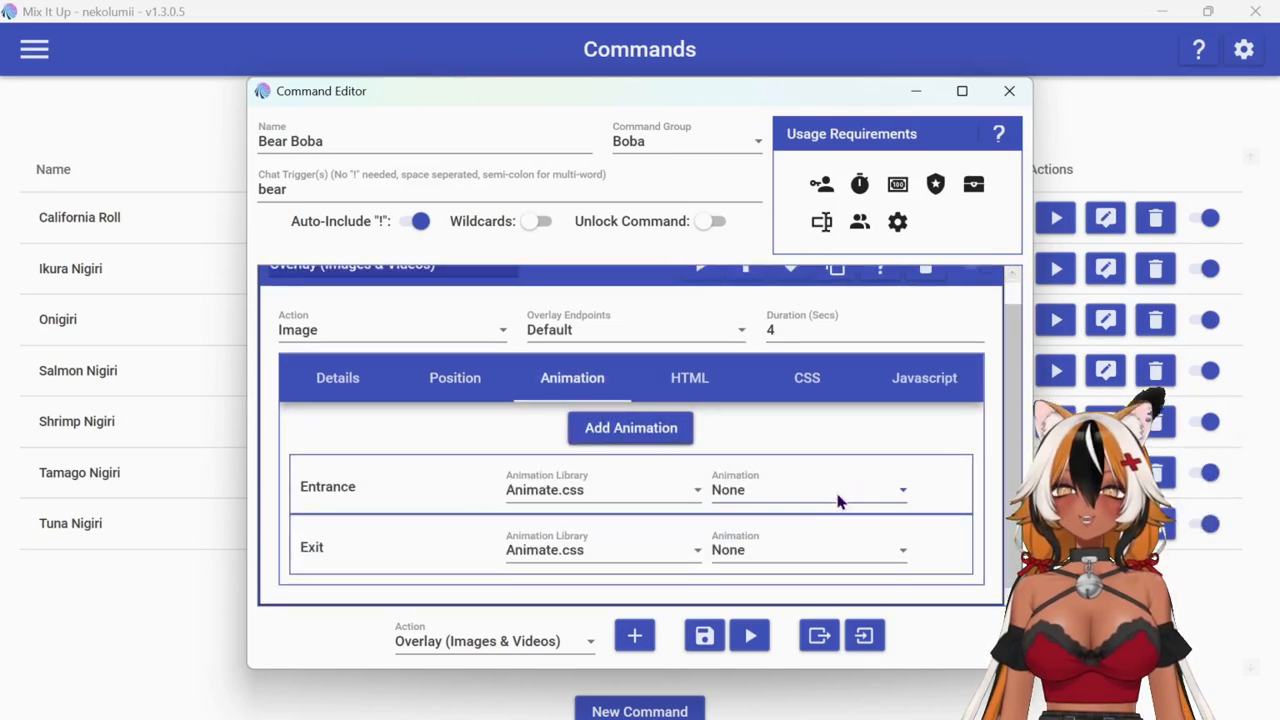
left_click(843, 496)
scroll(866, 585, "down", 15)
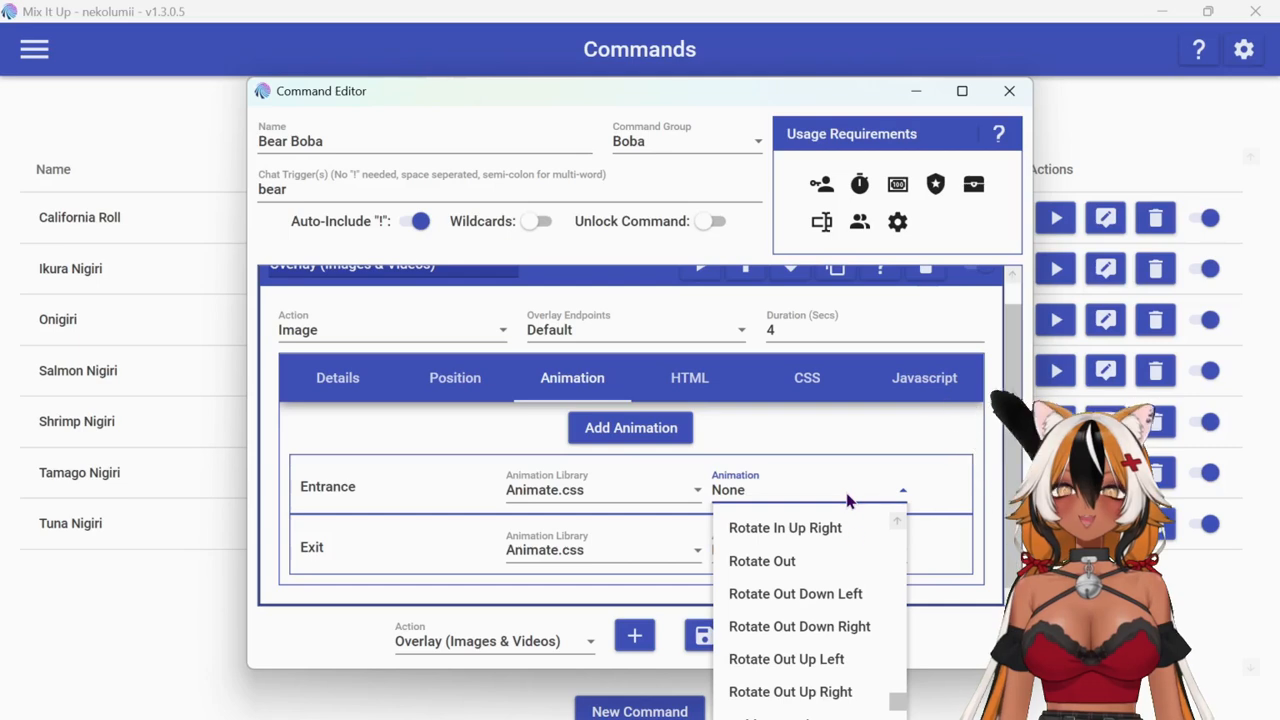
scroll(868, 590, "down", 1)
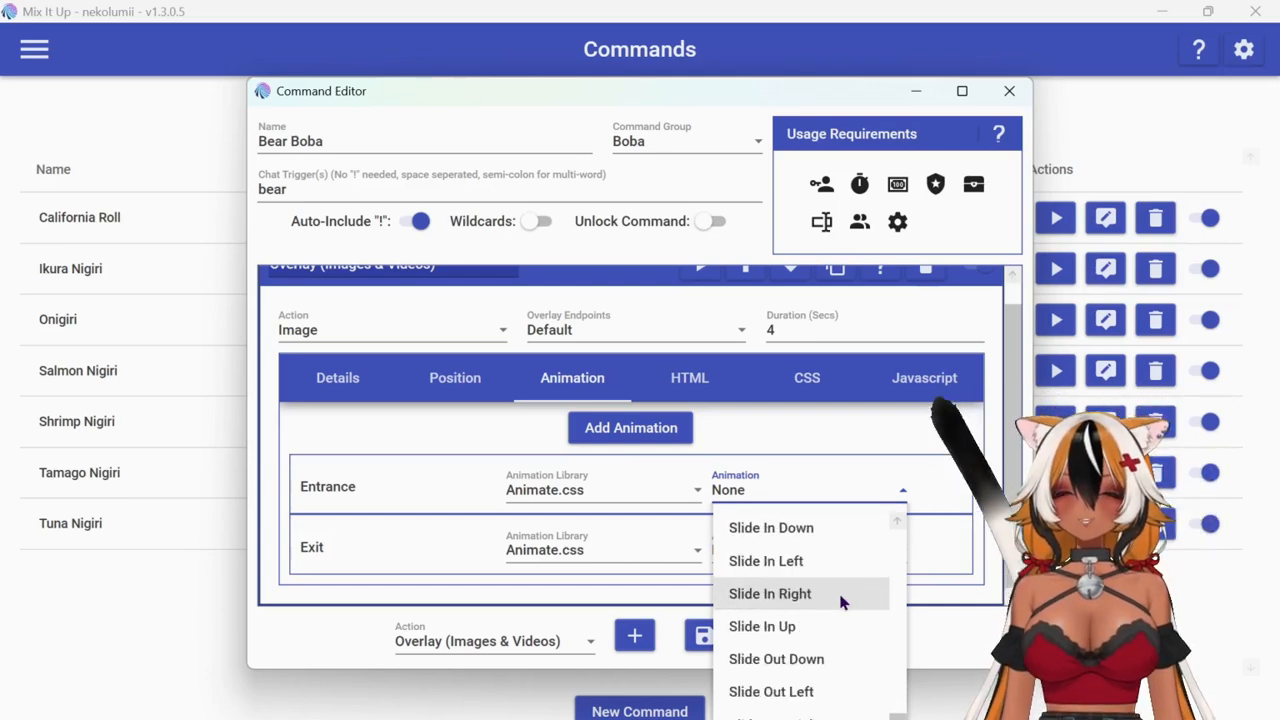
left_click(842, 598)
- Set the overlay image's exit animation to Slide Out Left
left_click(828, 563)
scroll(855, 438, "down", 14)
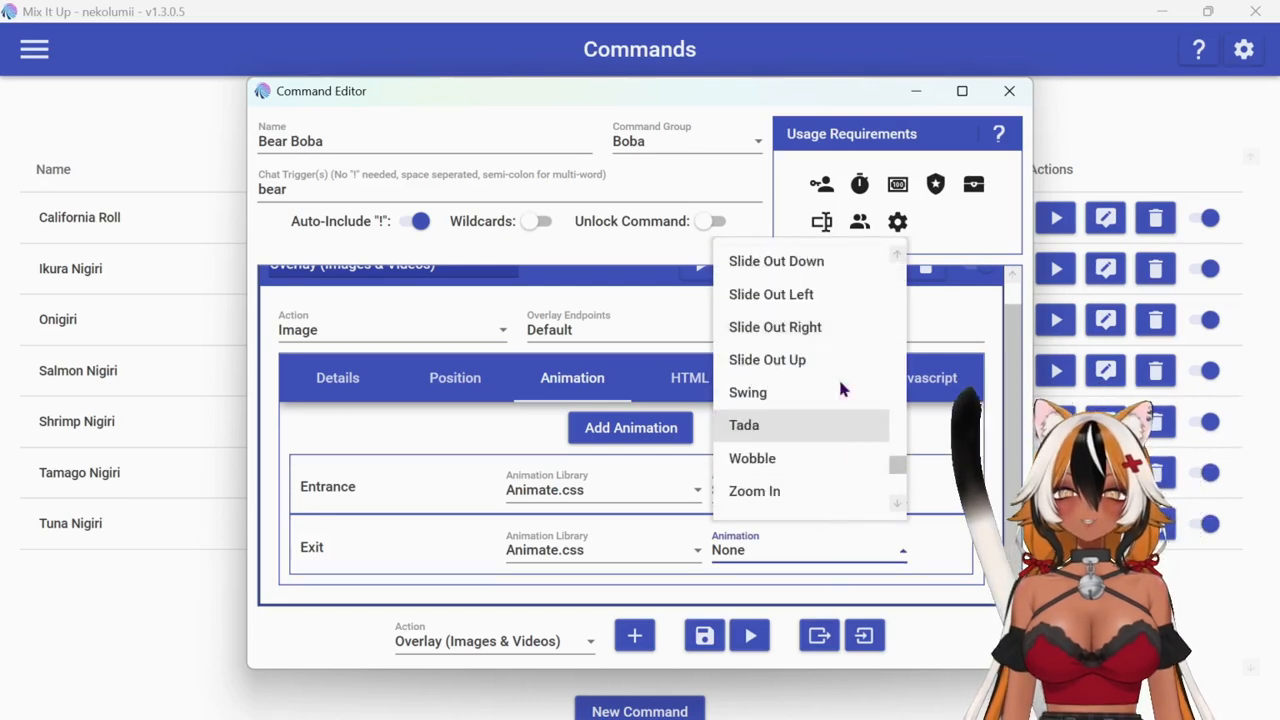
left_click(838, 300)
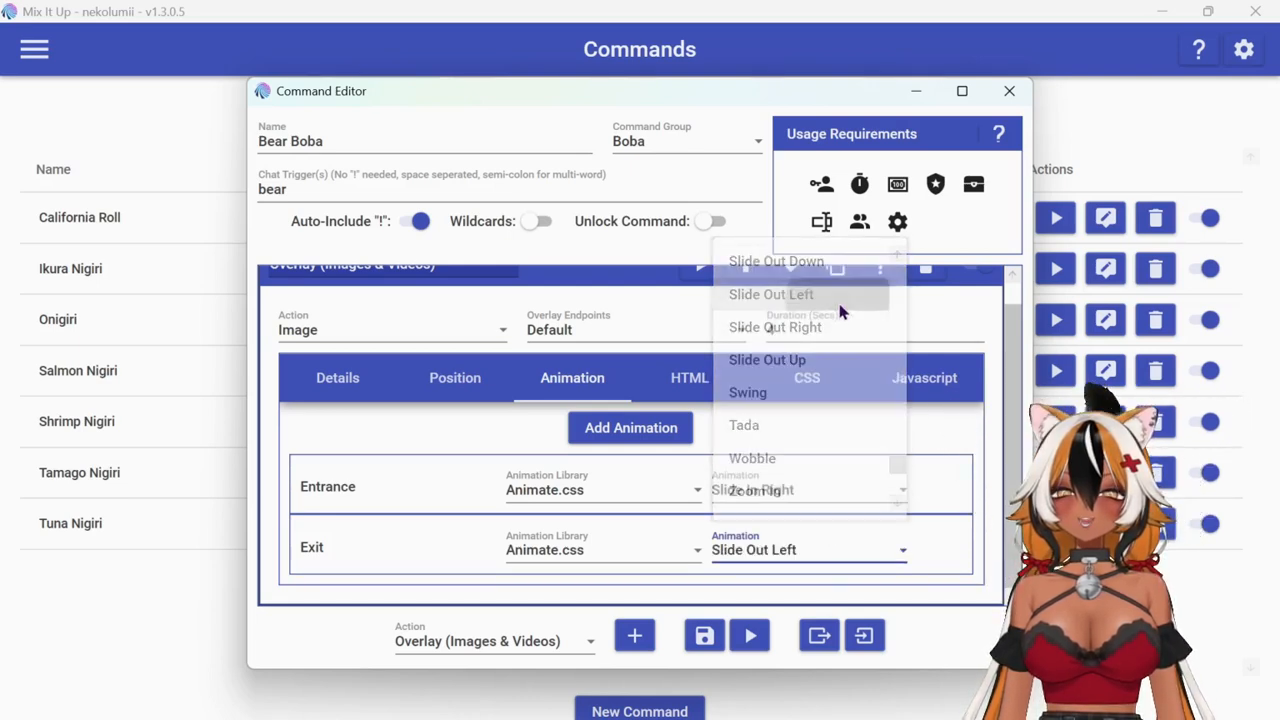
- Add an extra Tada animation to the overlay image and collapse the overlay action
left_click(660, 428)
scroll(1008, 402, "down", 1)
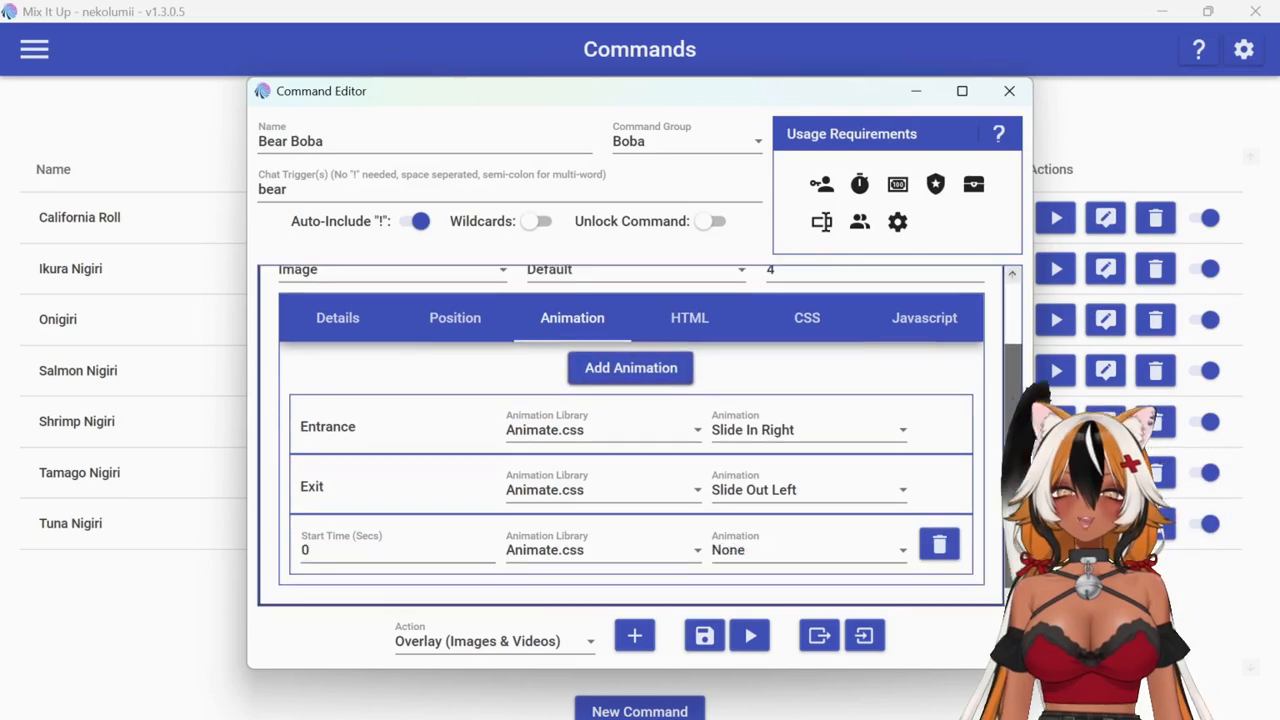
left_click(790, 552)
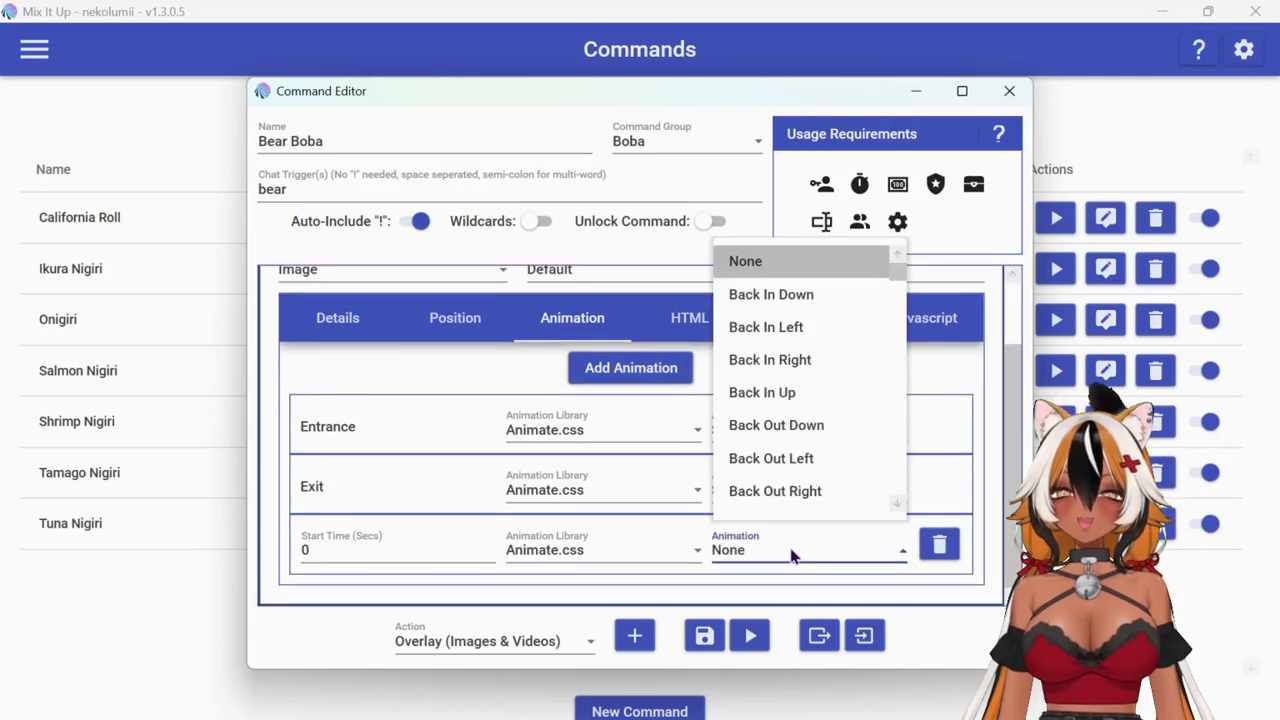
scroll(795, 490, "down", 20)
left_click(798, 426)
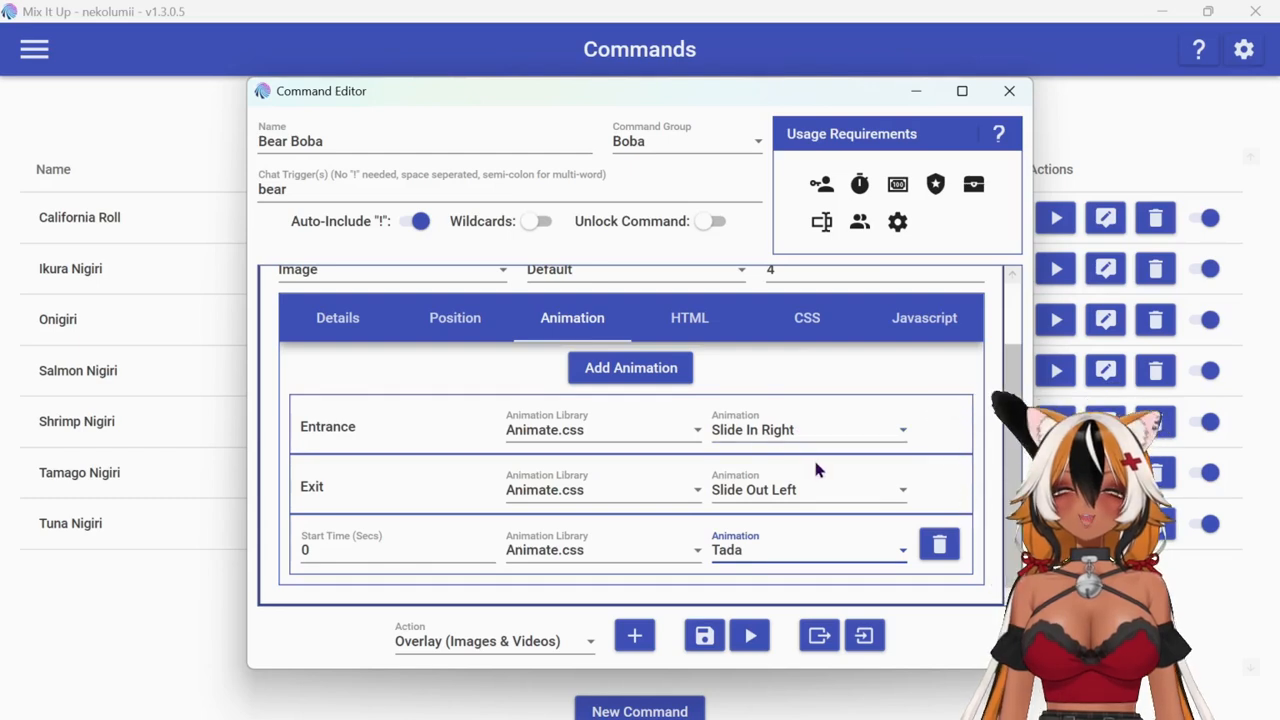
scroll(813, 462, "up", 1)
left_click(637, 300)
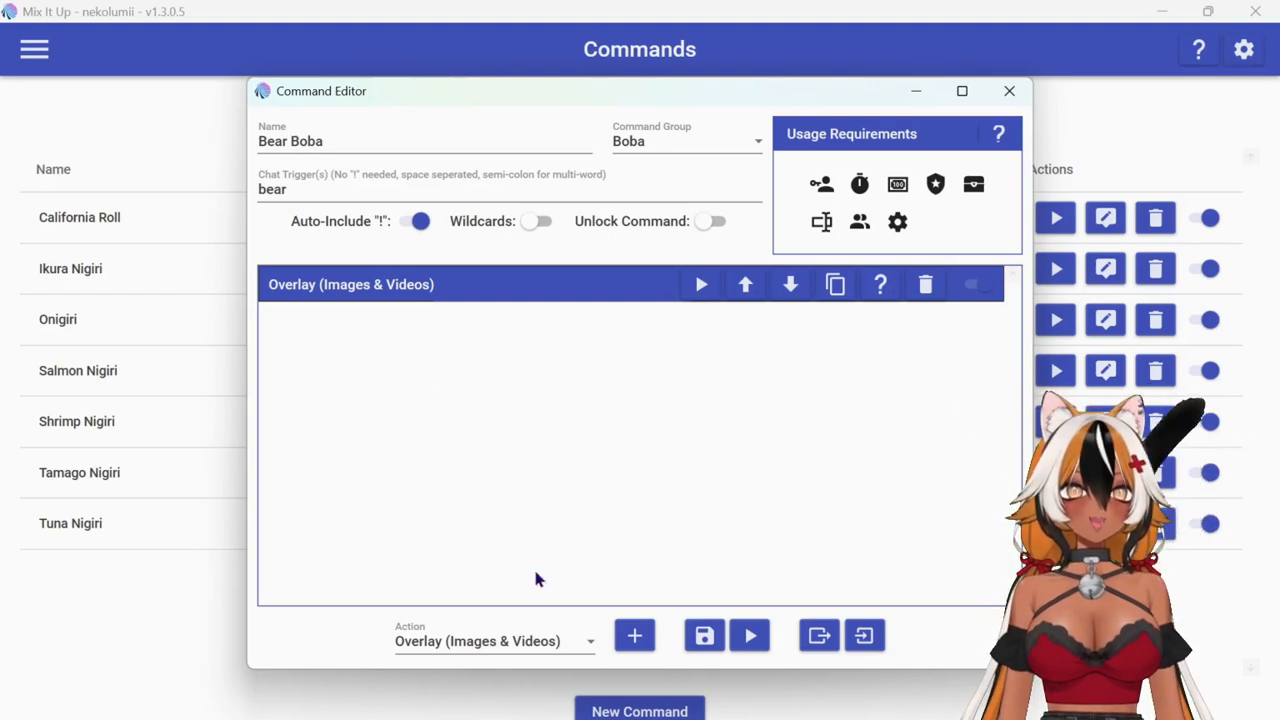
- Add a Chat Message action to the Bear Boba command
left_click(590, 643)
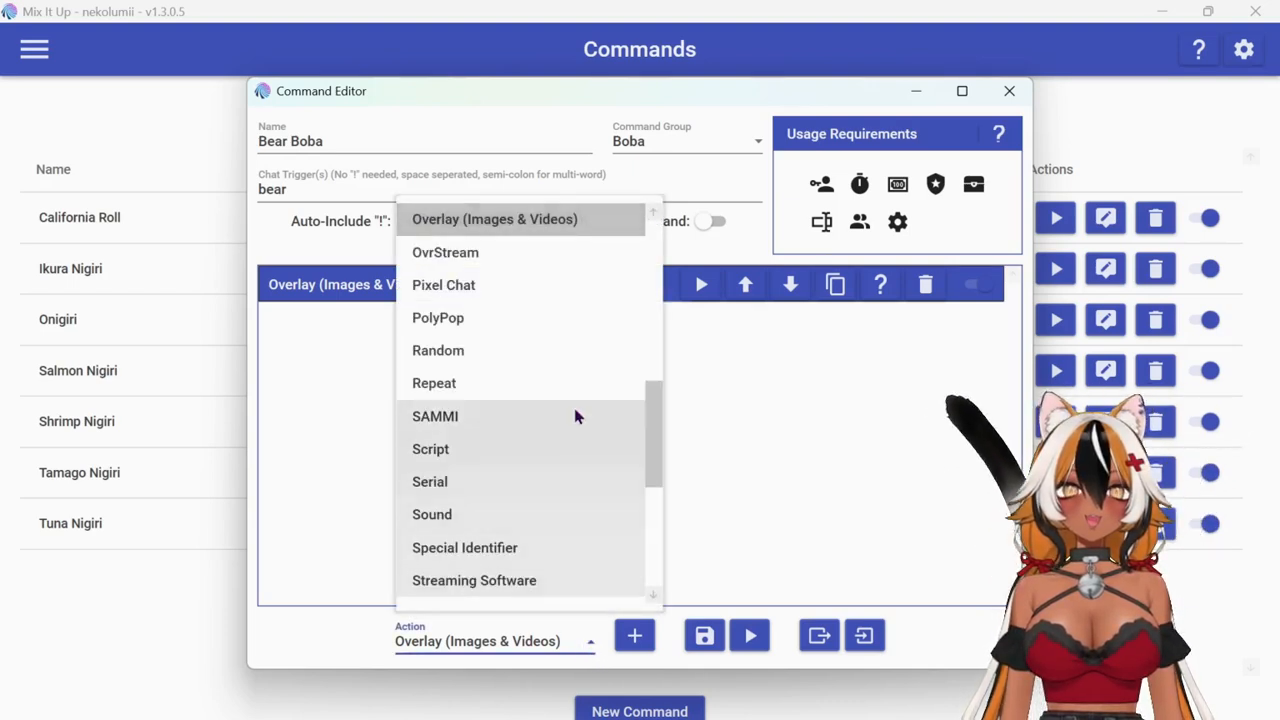
scroll(574, 420, "up", 4)
scroll(566, 422, "up", 2)
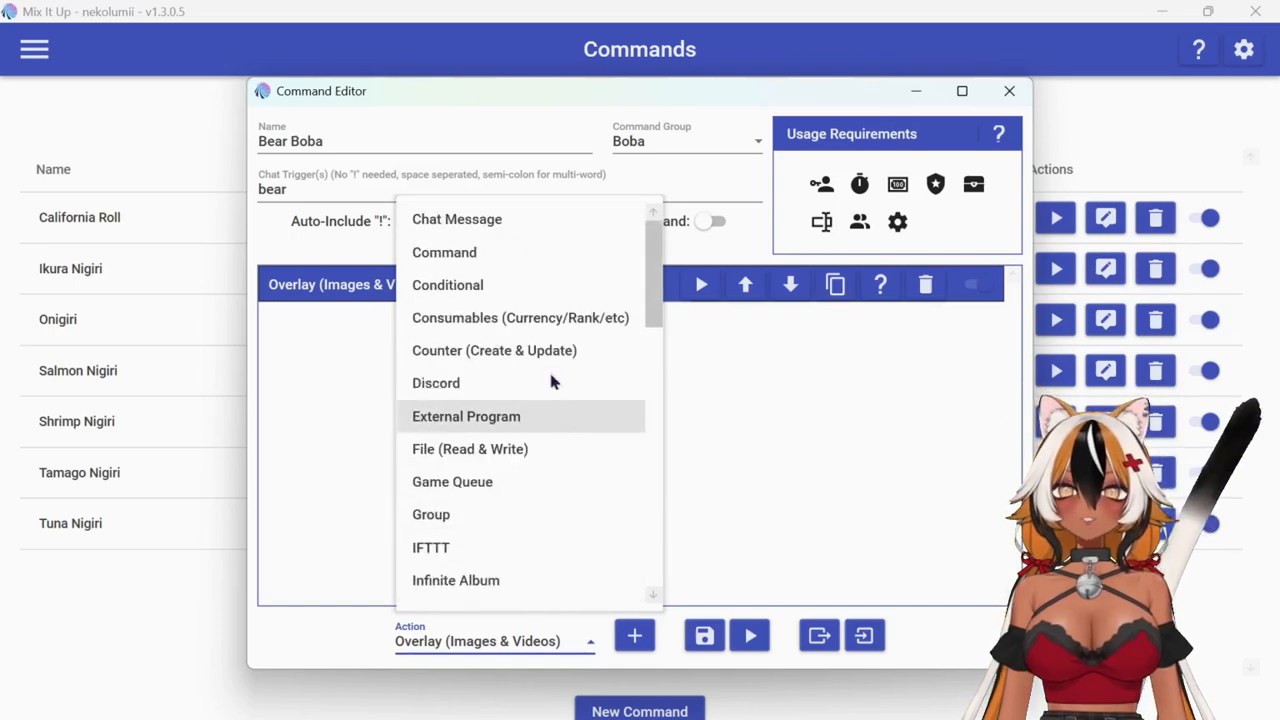
left_click(455, 219)
left_click(636, 638)
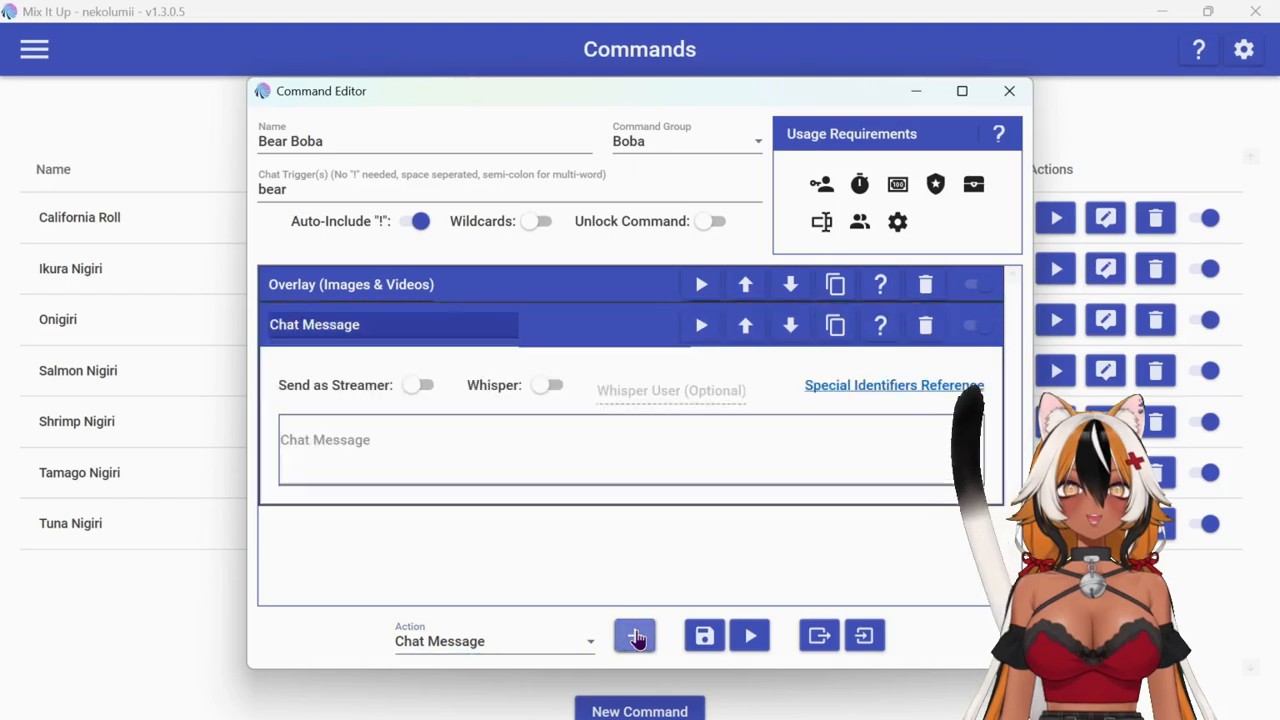
- Enter the chat message text "User got a Bear Boba! It's Grape Flavored!!"
left_click(476, 464)
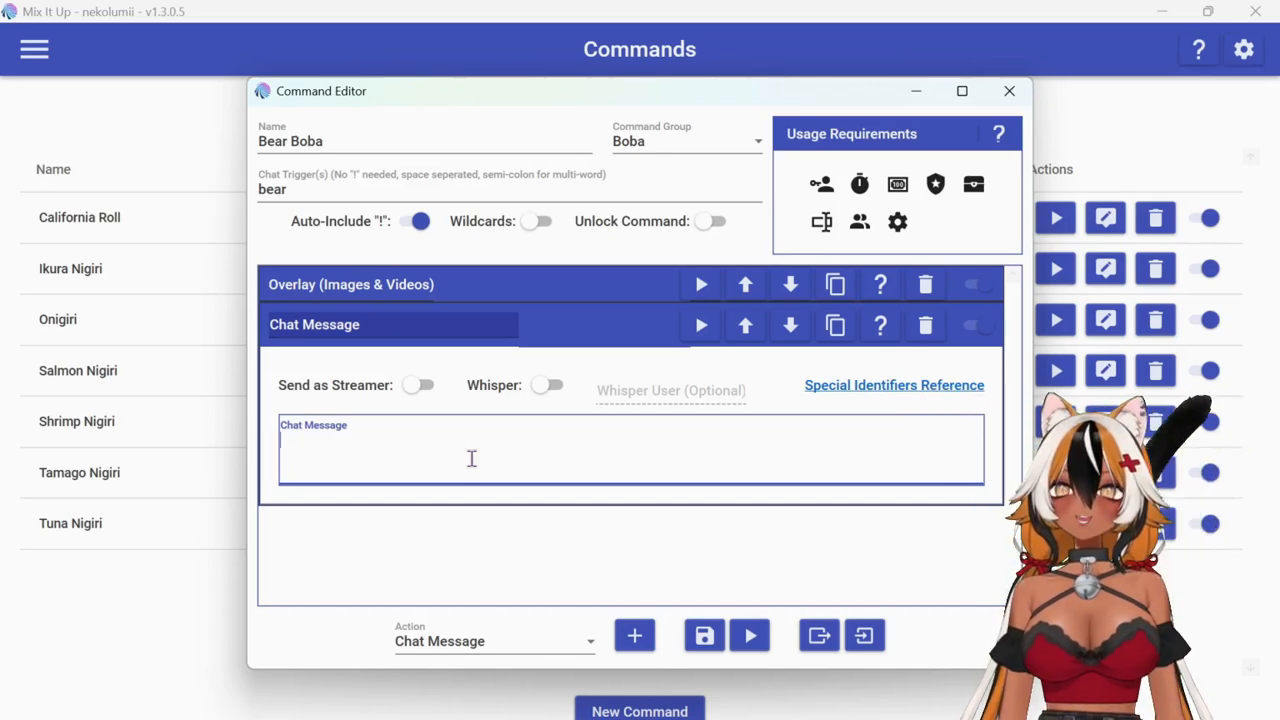
type("User got")
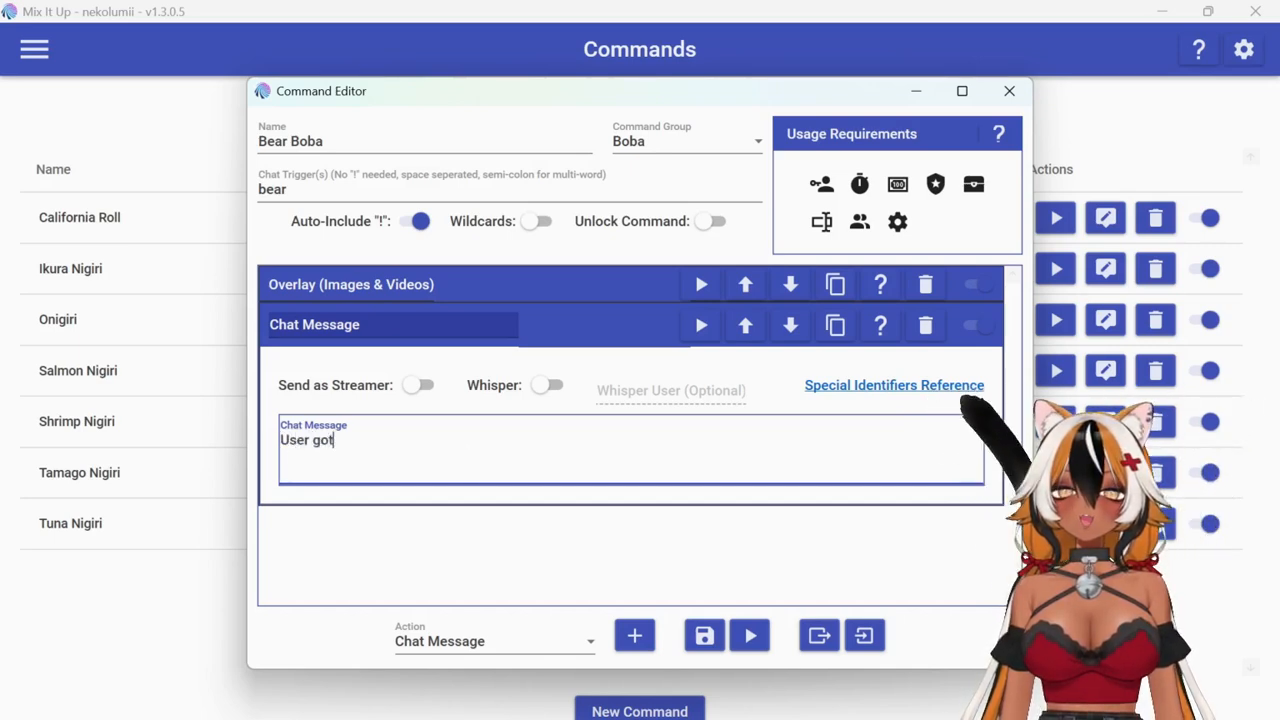
type(" a Bear ")
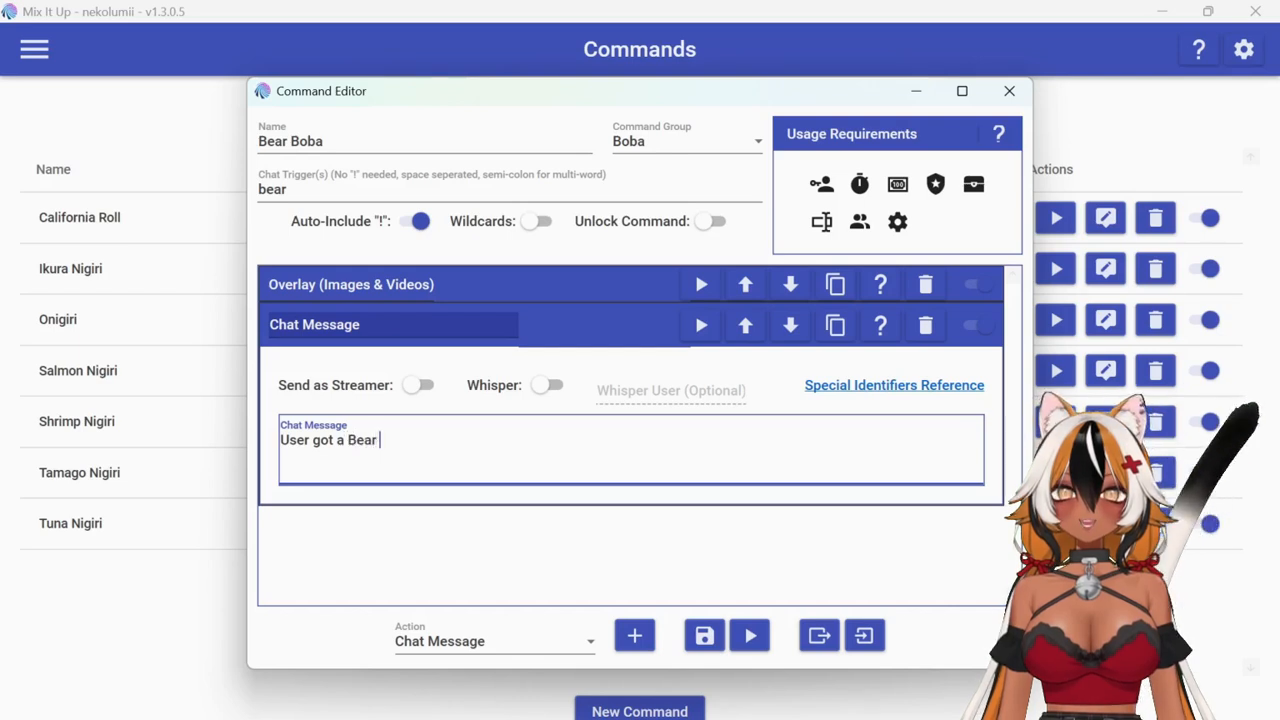
type("Boba! ")
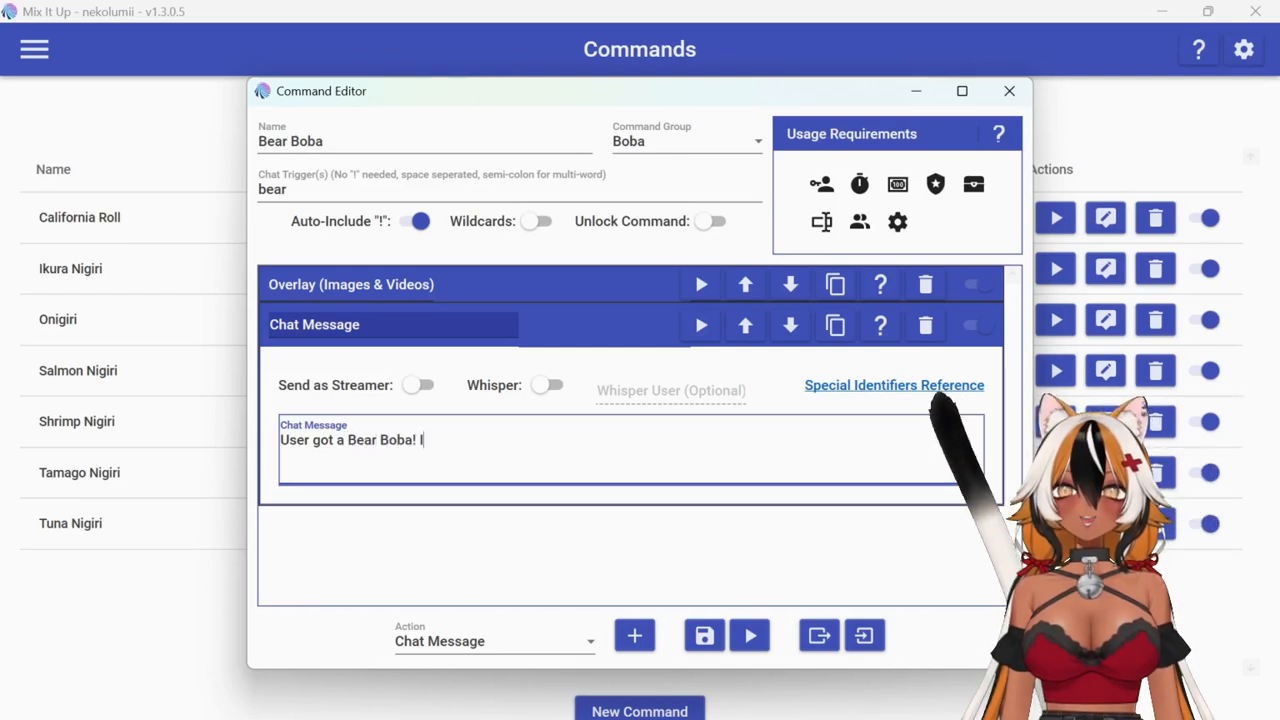
type("It's Grap")
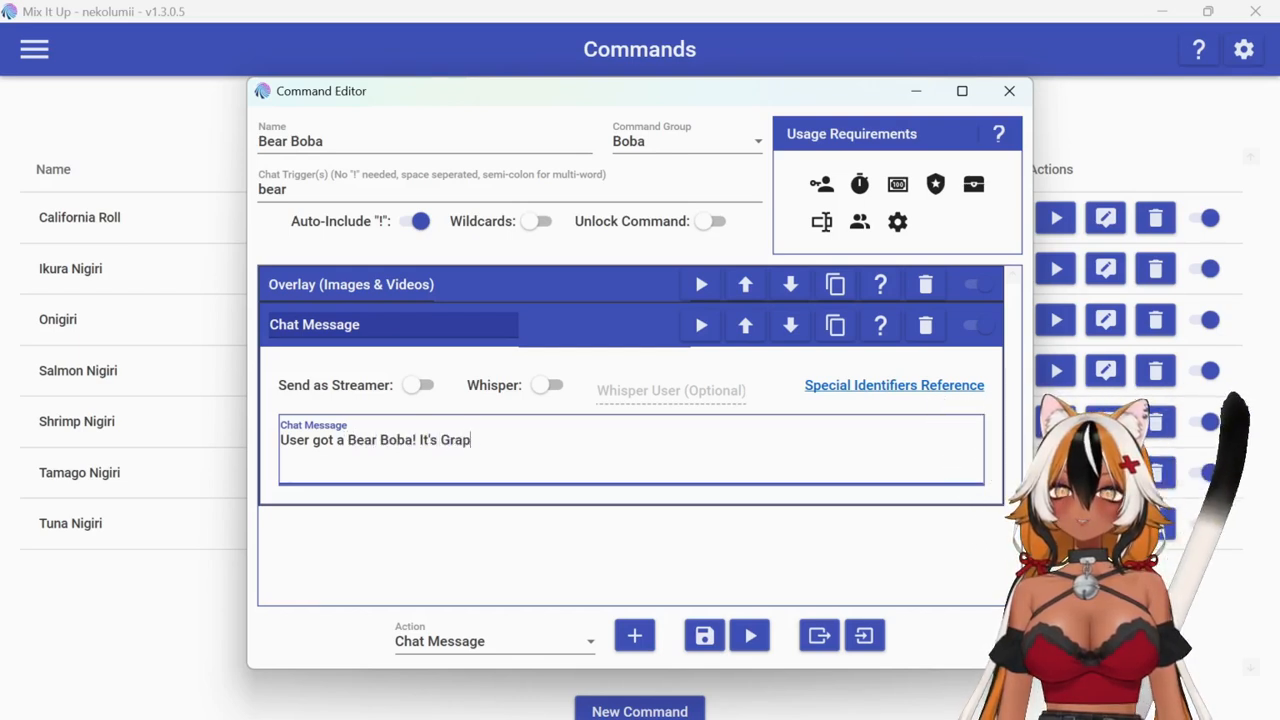
type("e Flavored")
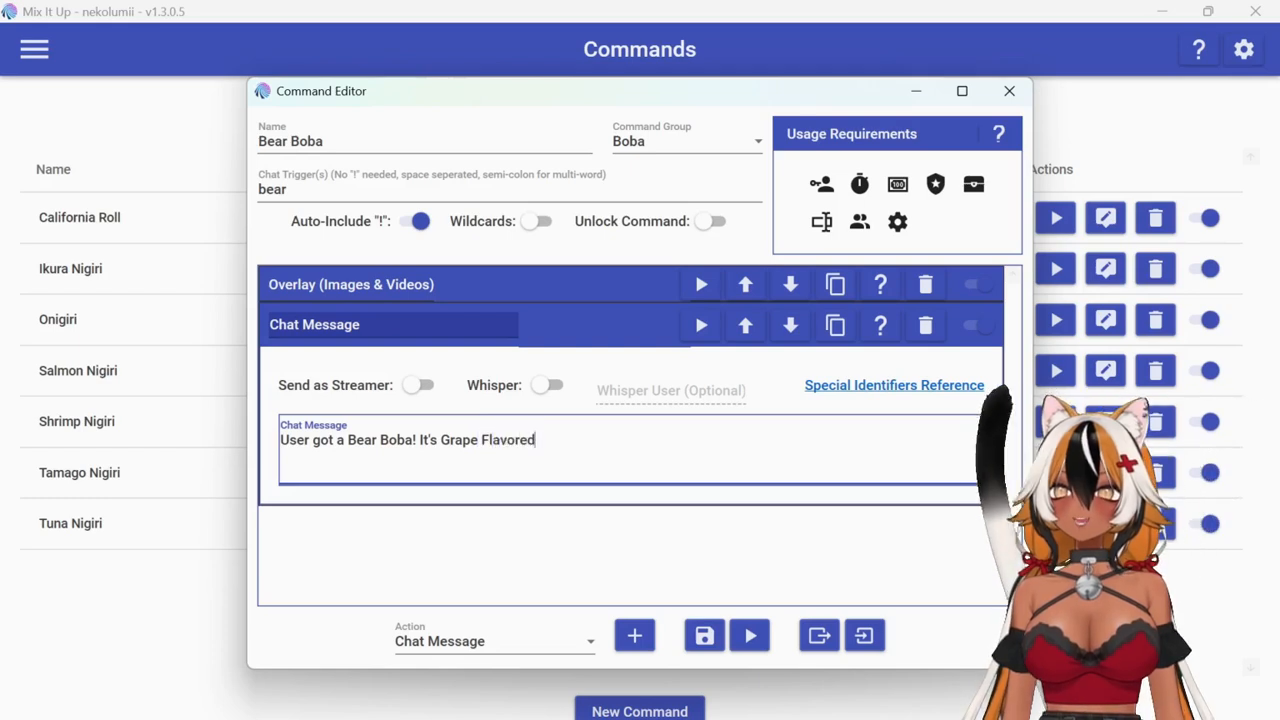
type("!!")
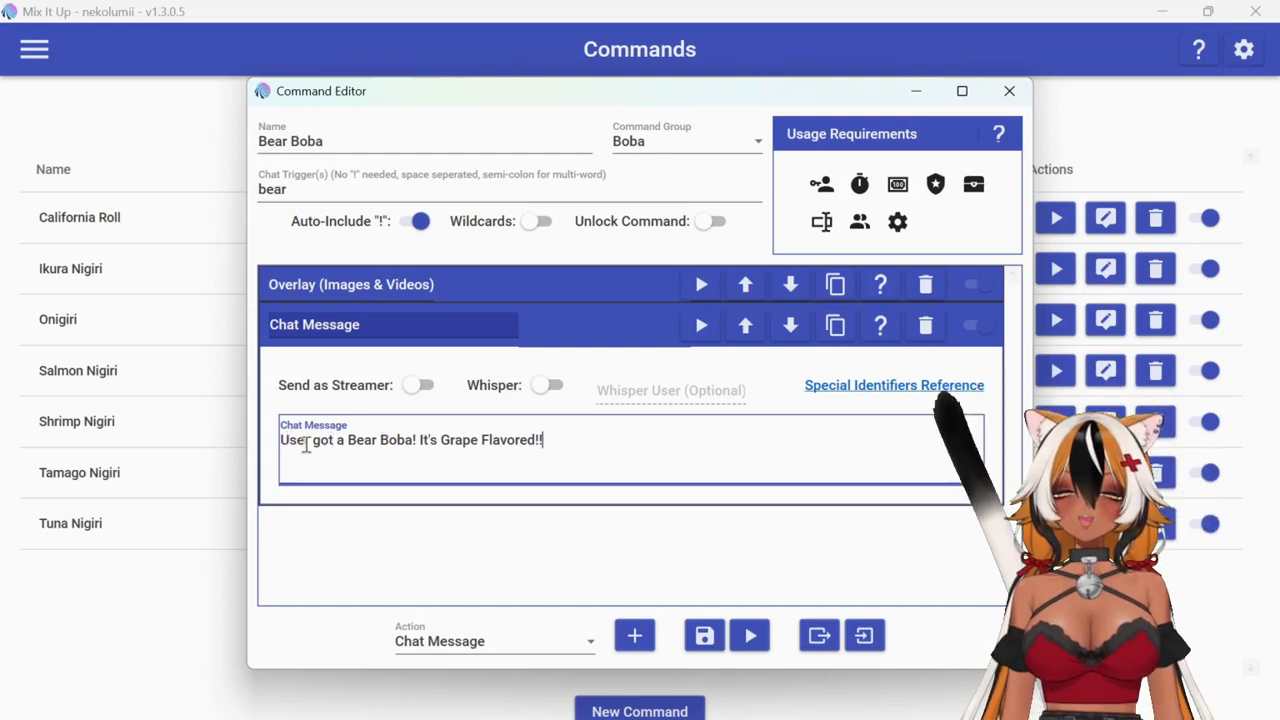
- Replace "User" in the chat message with the identifier "@$username" and collapse the Chat Message action
key("BackSpace")
key("BackSpace")
key("BackSpace")
key("BackSpace")
key("BackSpace")
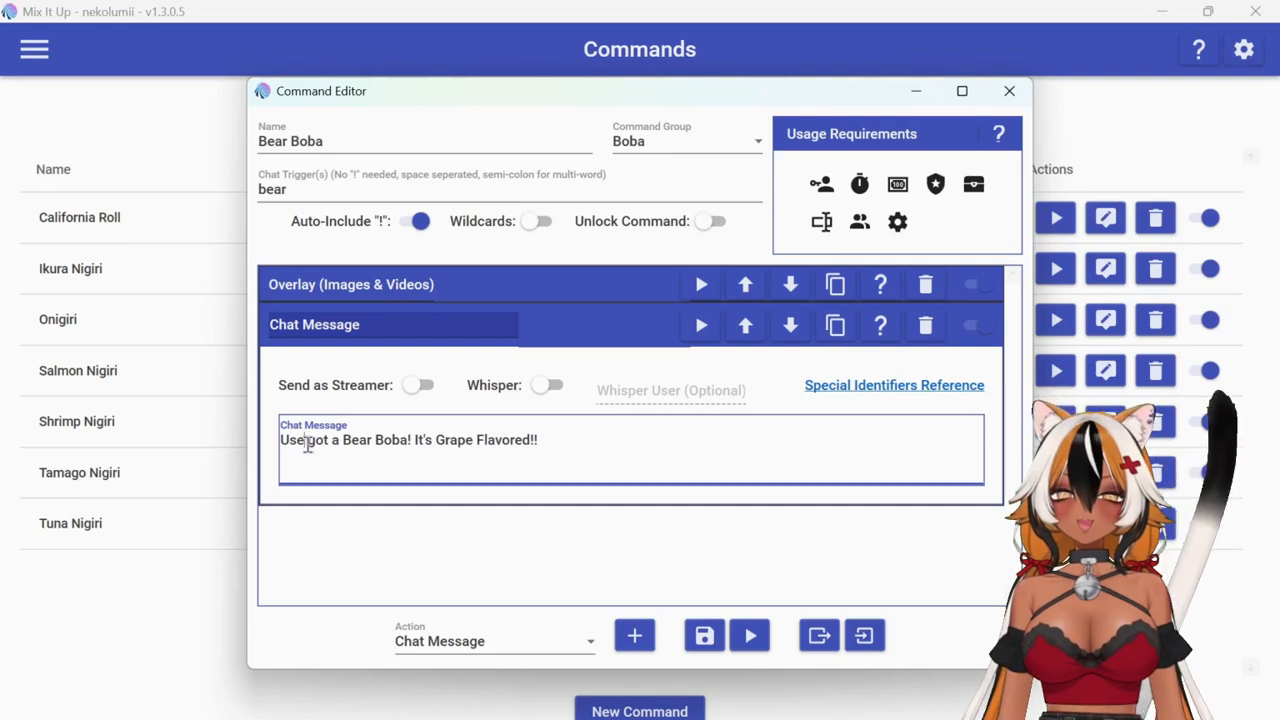
type("@ ")
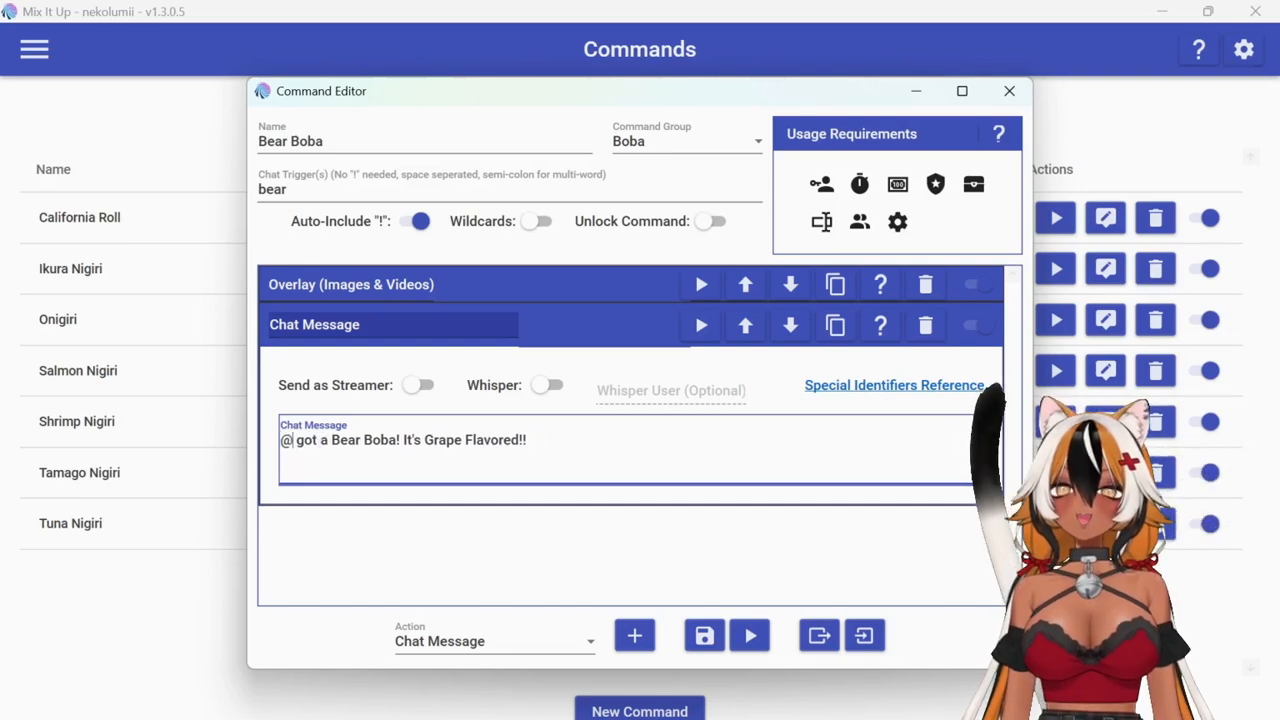
type("S")
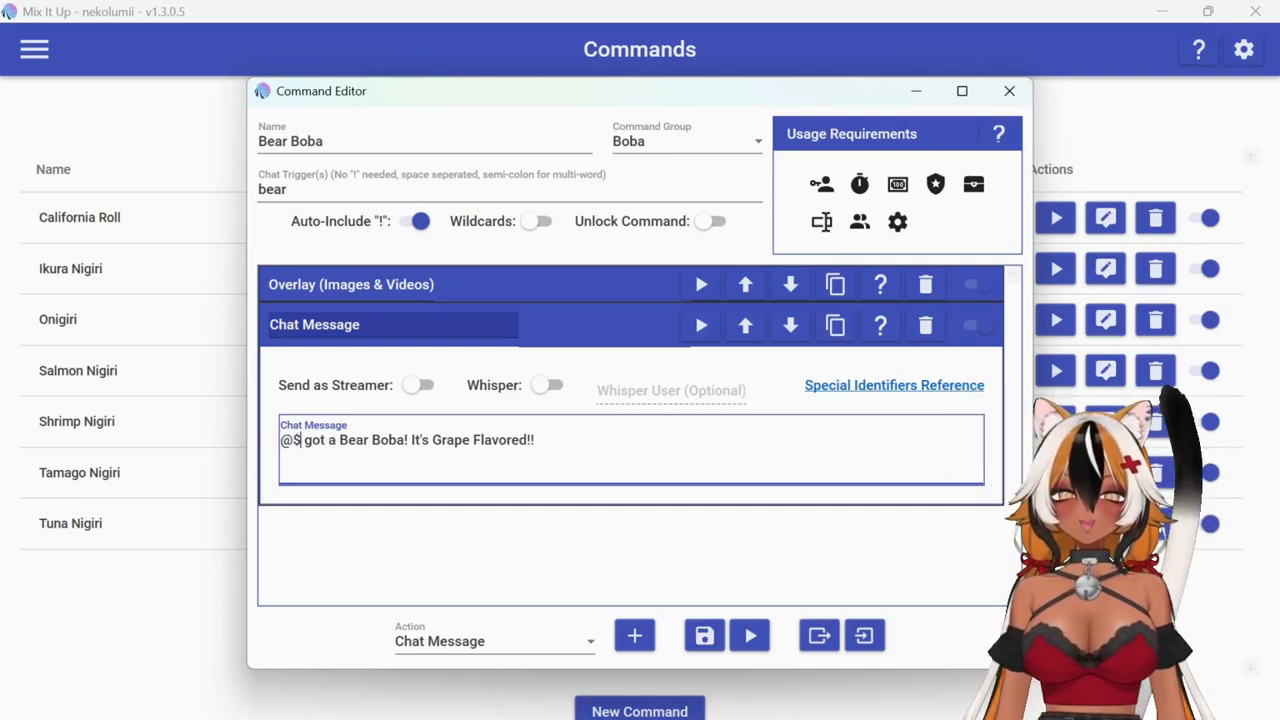
type("username")
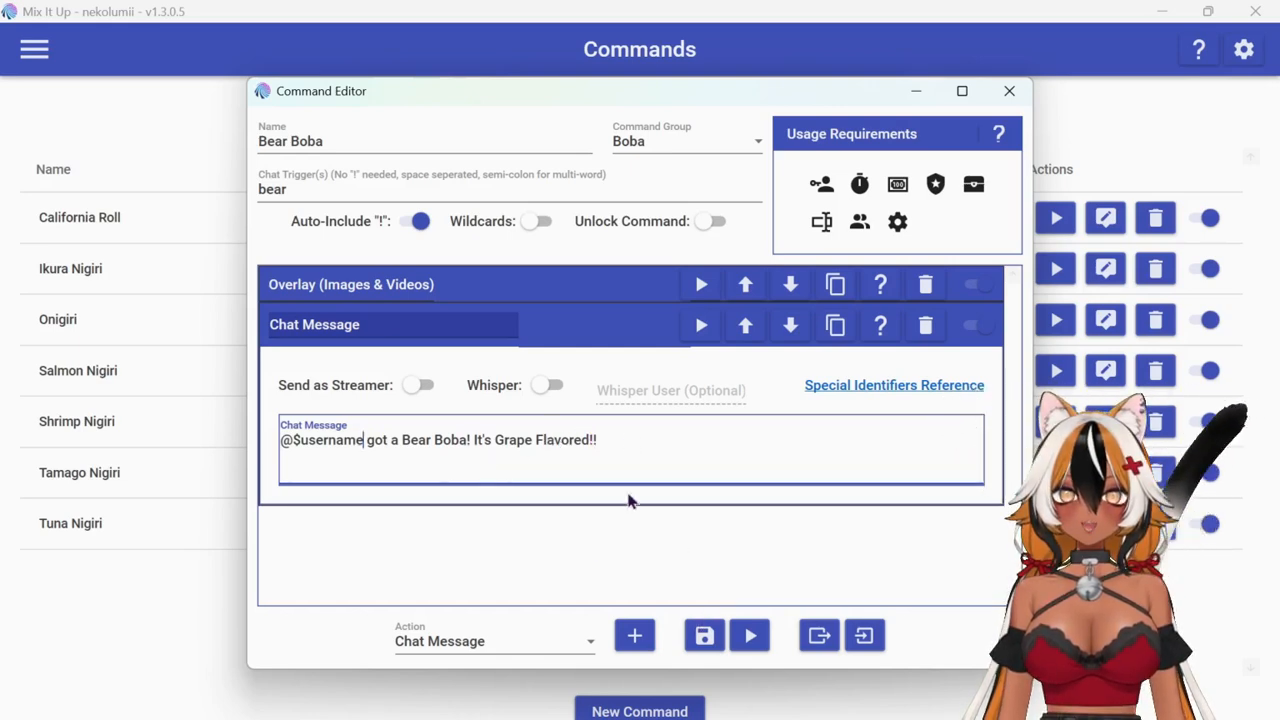
left_click(576, 337)
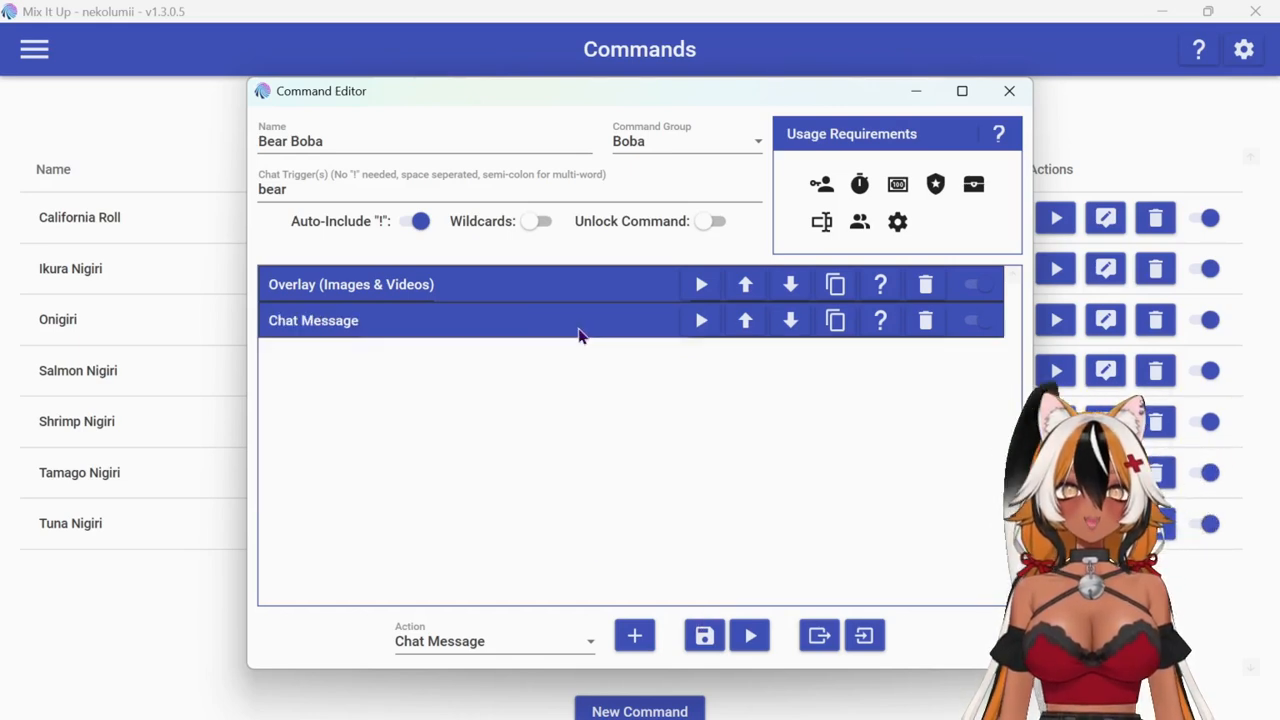
- Add a Sound action to the Bear Boba command
left_click(588, 645)
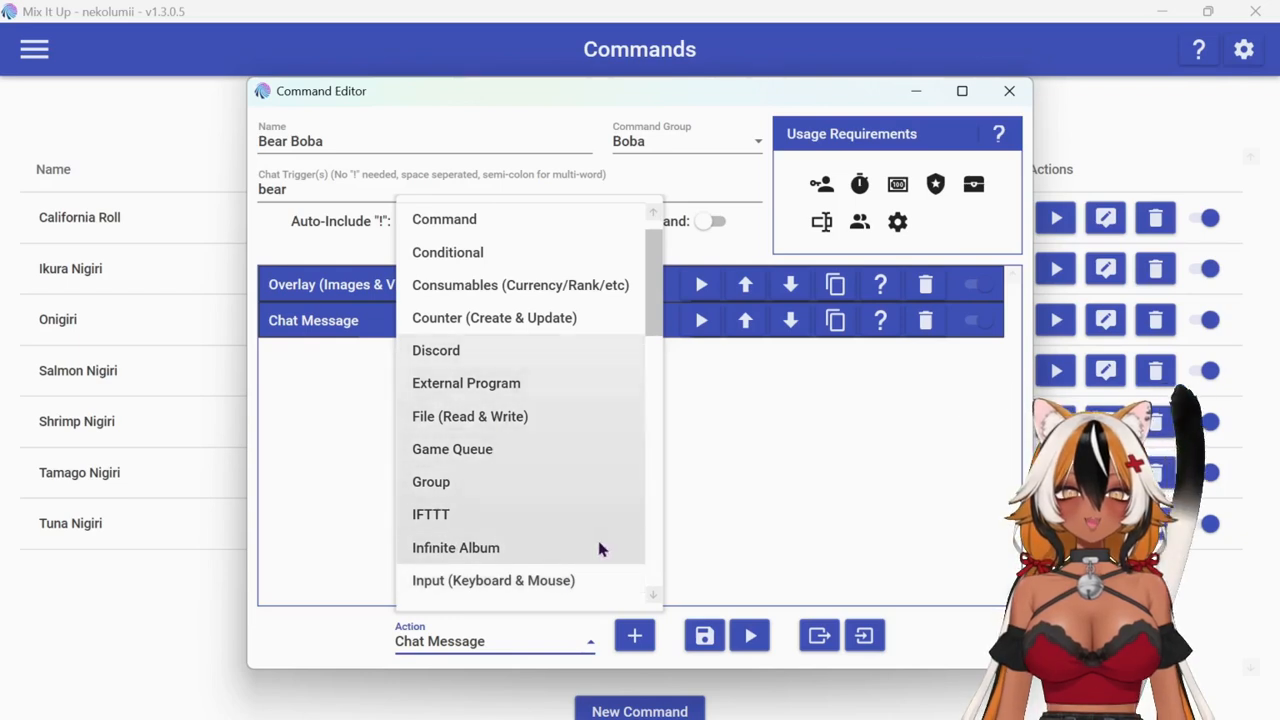
scroll(533, 489, "down", 5)
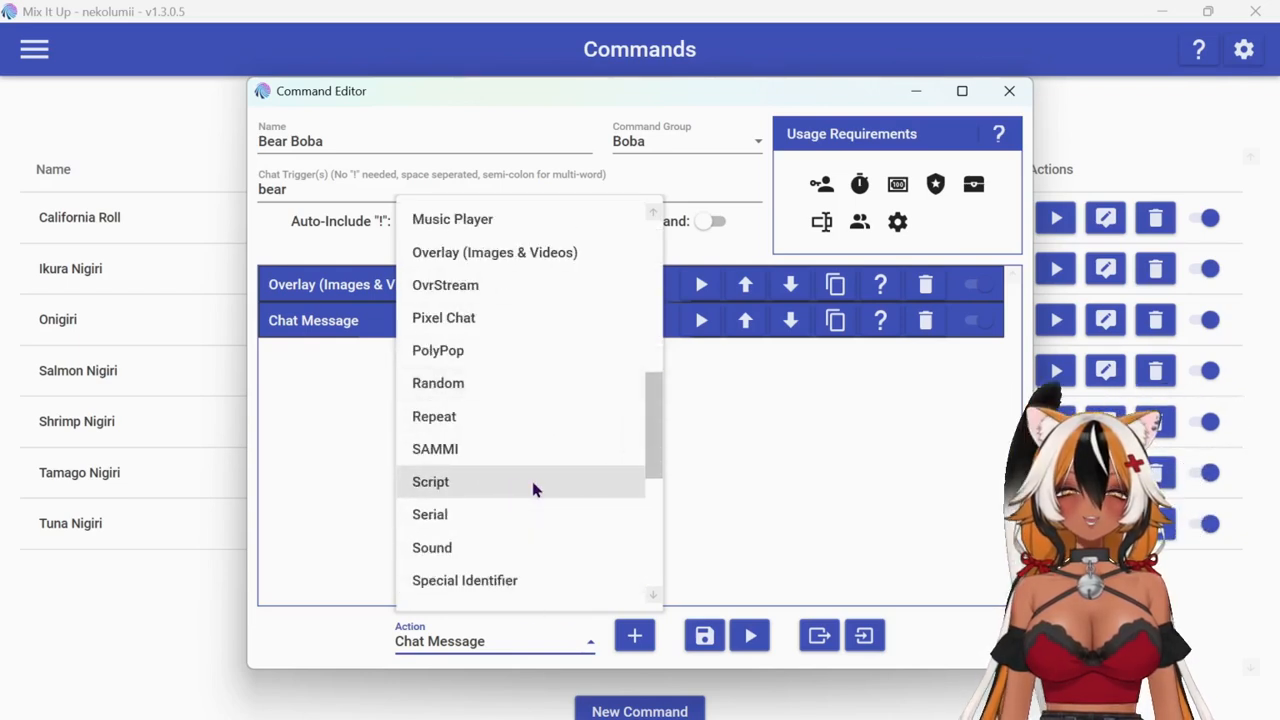
left_click(518, 549)
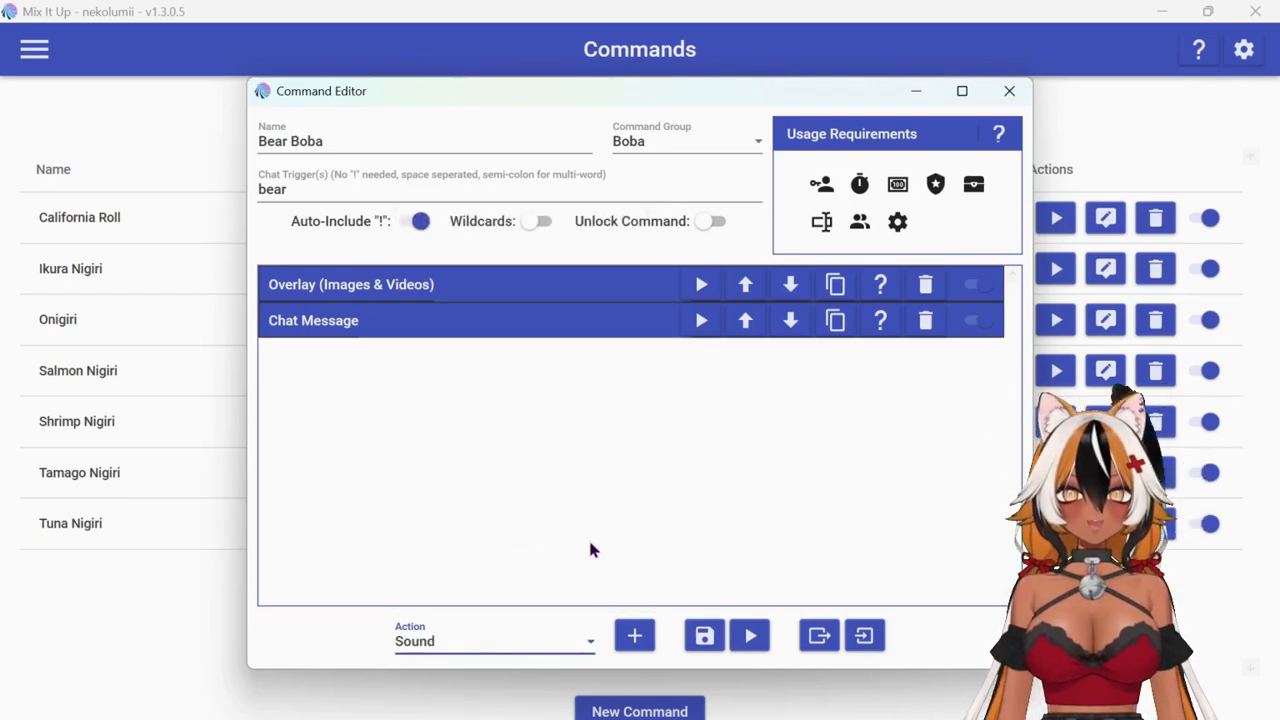
left_click(636, 637)
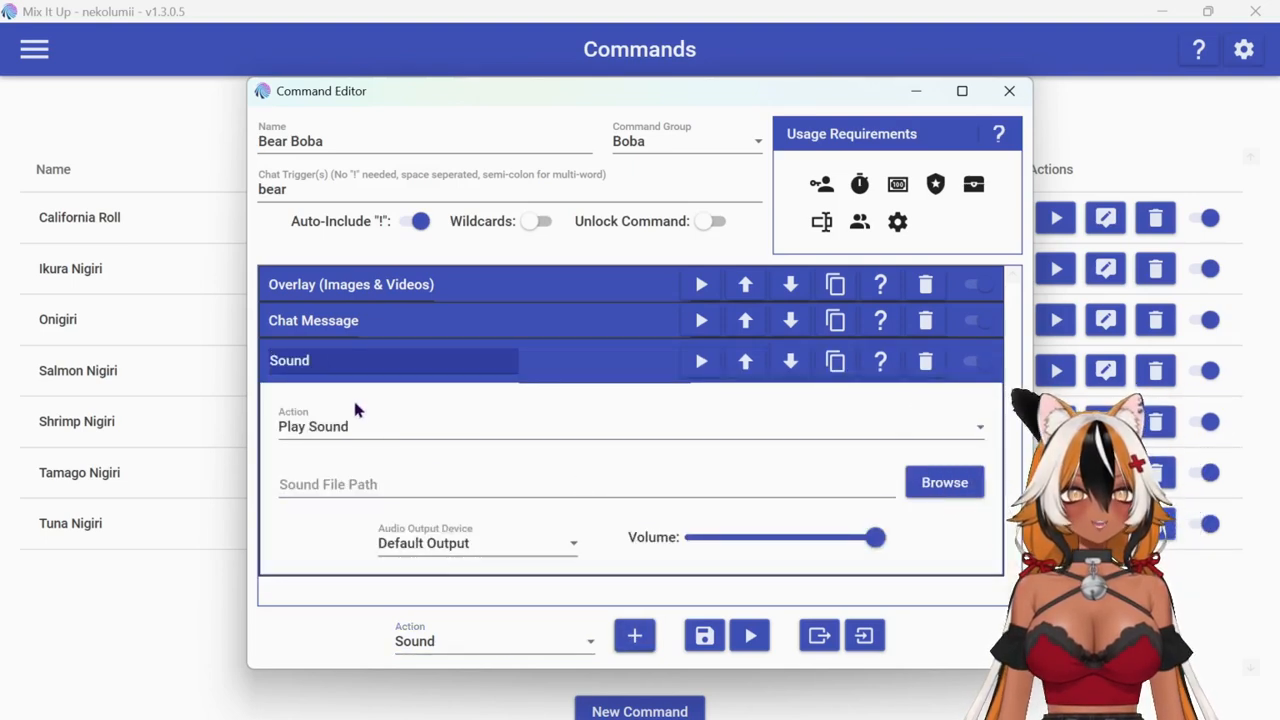
- Load "ice-faling-into-glass-sfx-105431.mp3" from the boba pets folder as the file for the Sound action
left_click(348, 483)
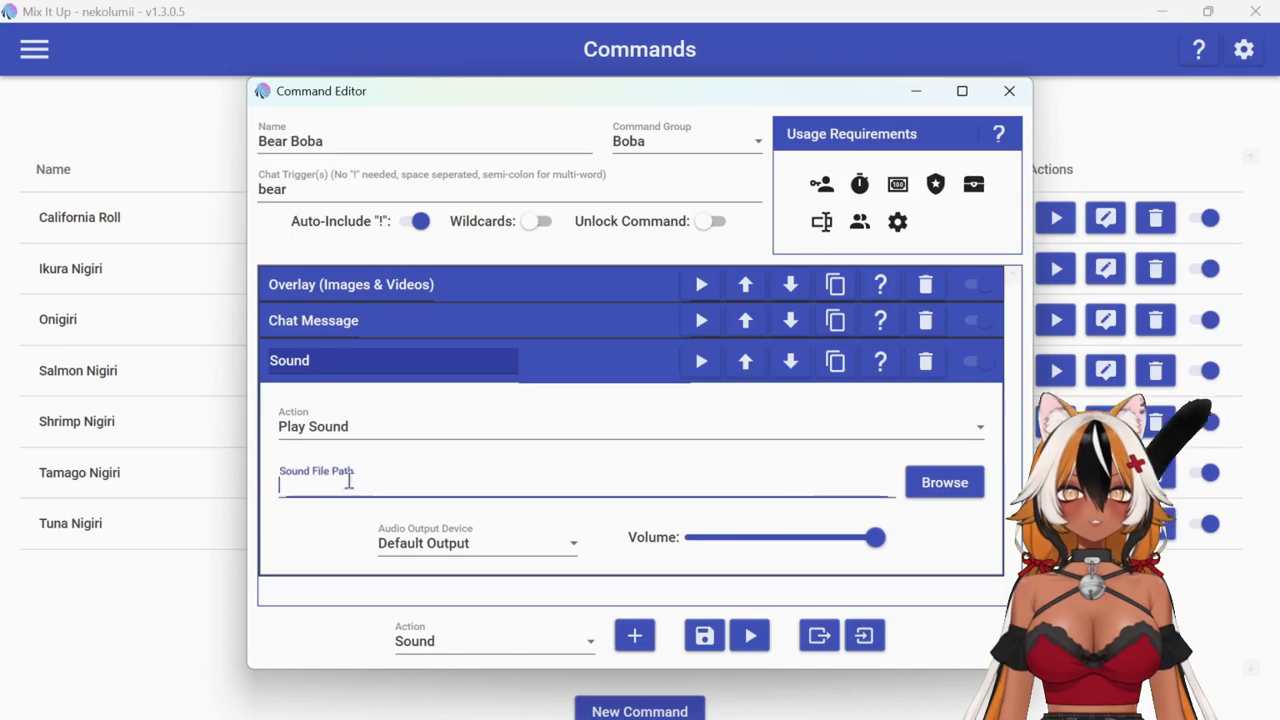
left_click(944, 482)
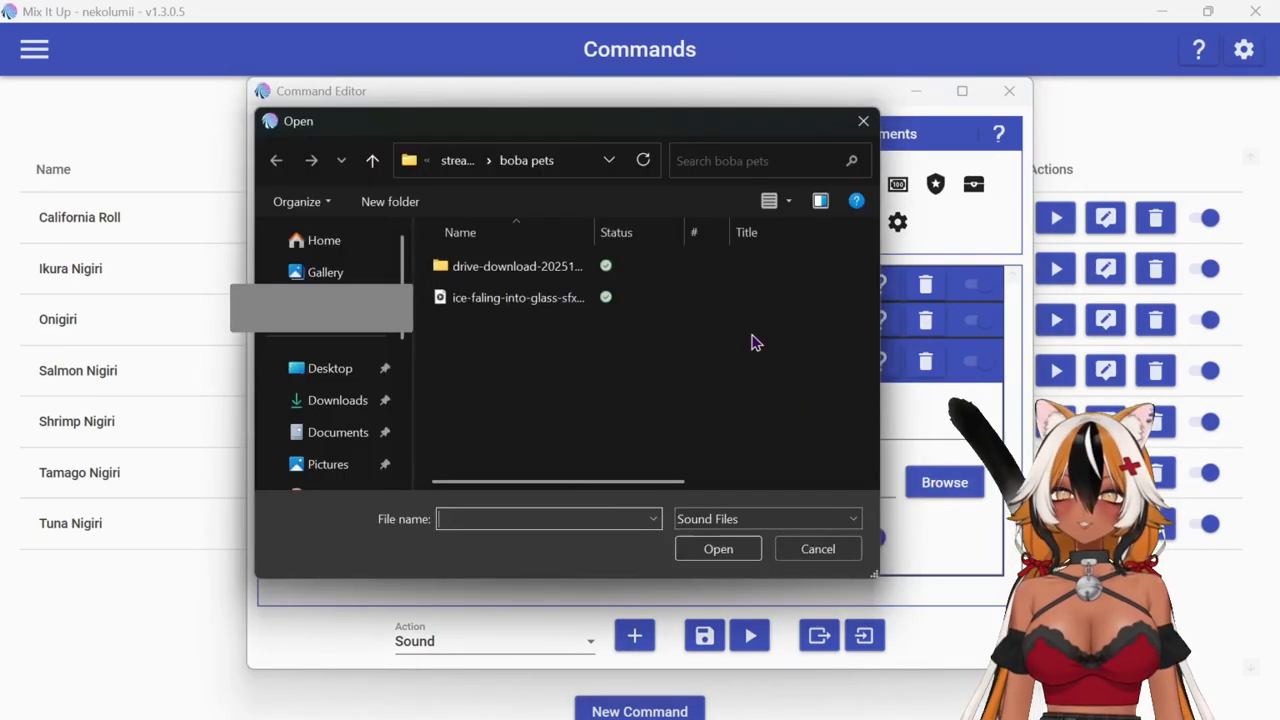
left_click(558, 300)
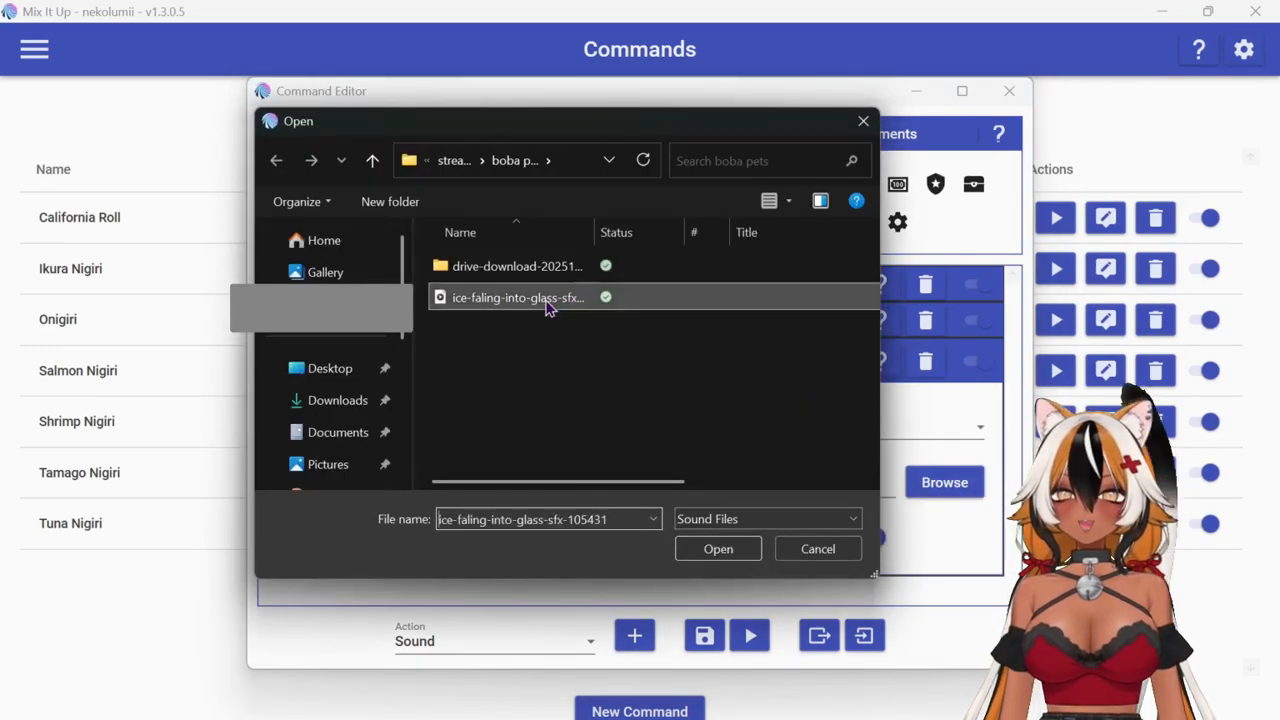
left_click(722, 549)
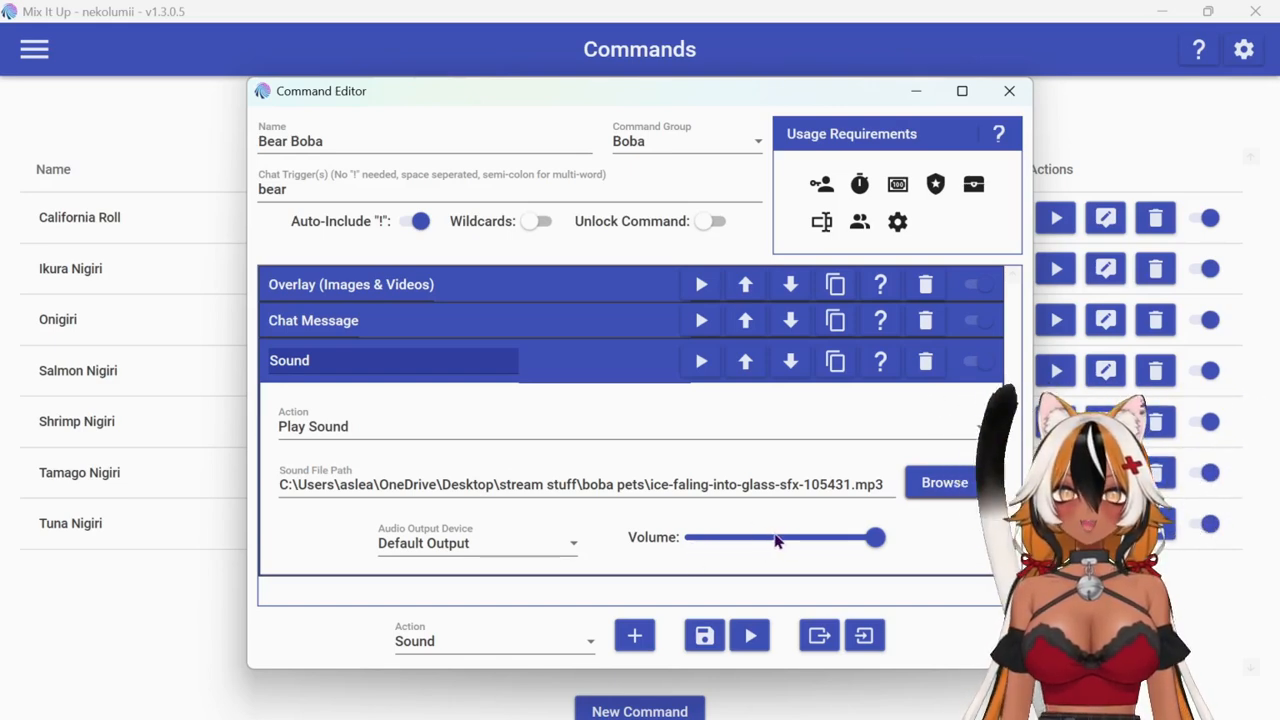
- Set the Sound action's volume to 45 and save the Bear Boba command
left_click(776, 540)
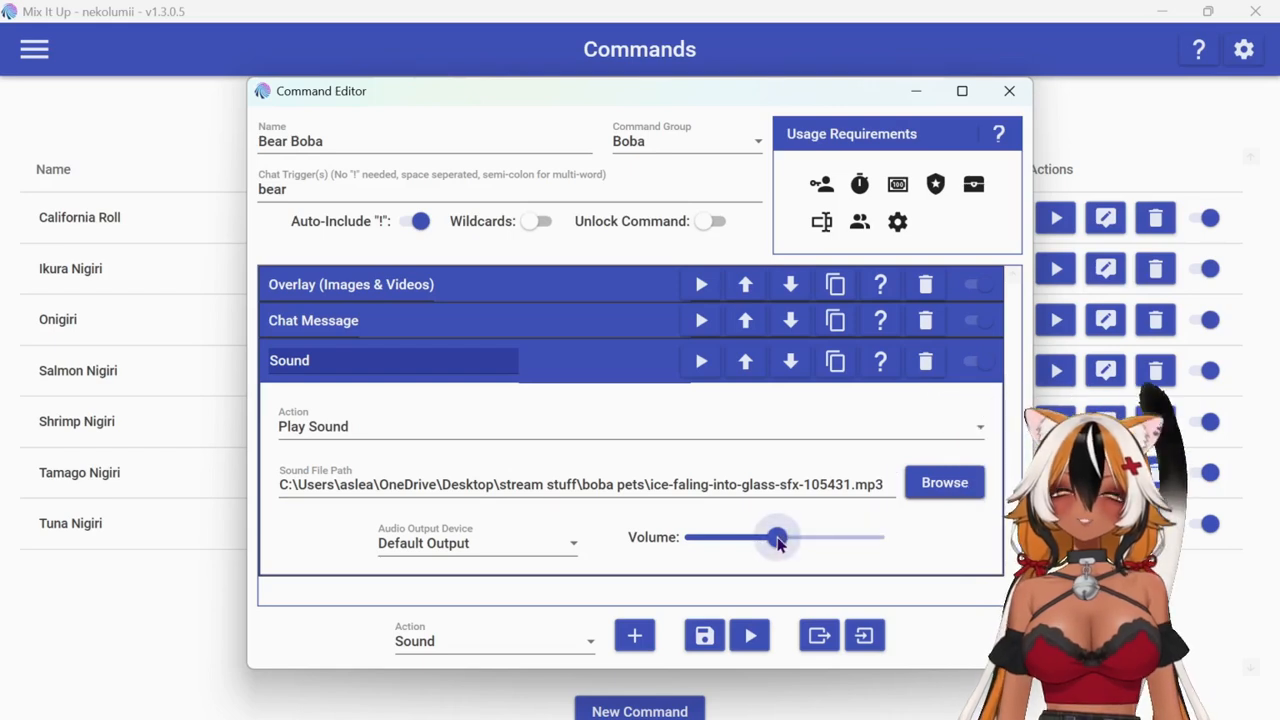
left_click_drag(778, 539, 777, 540)
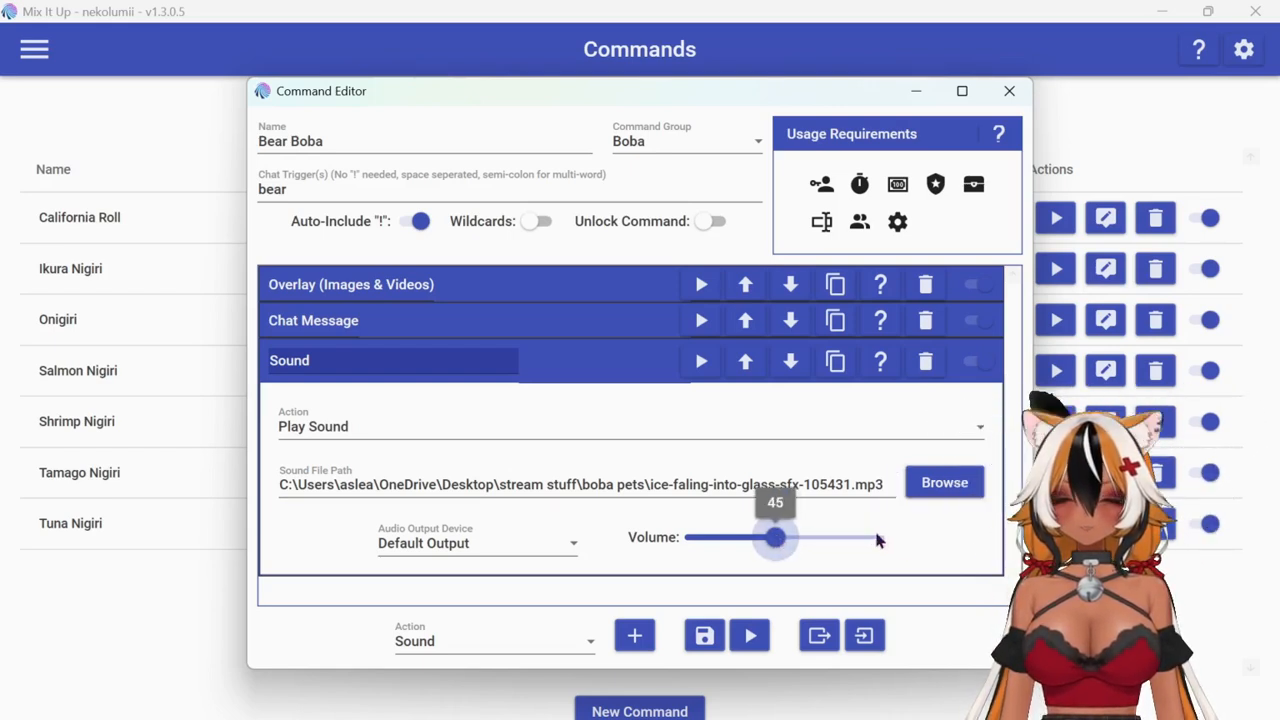
left_click(590, 374)
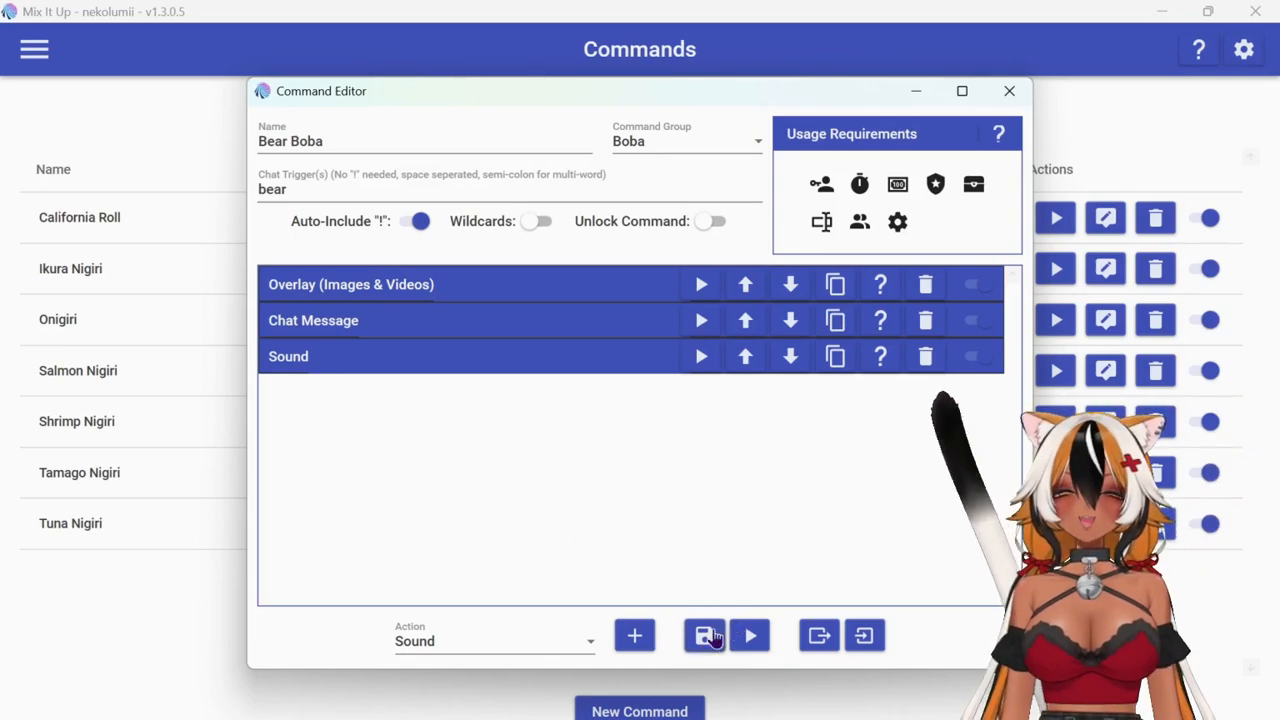
left_click(706, 637)
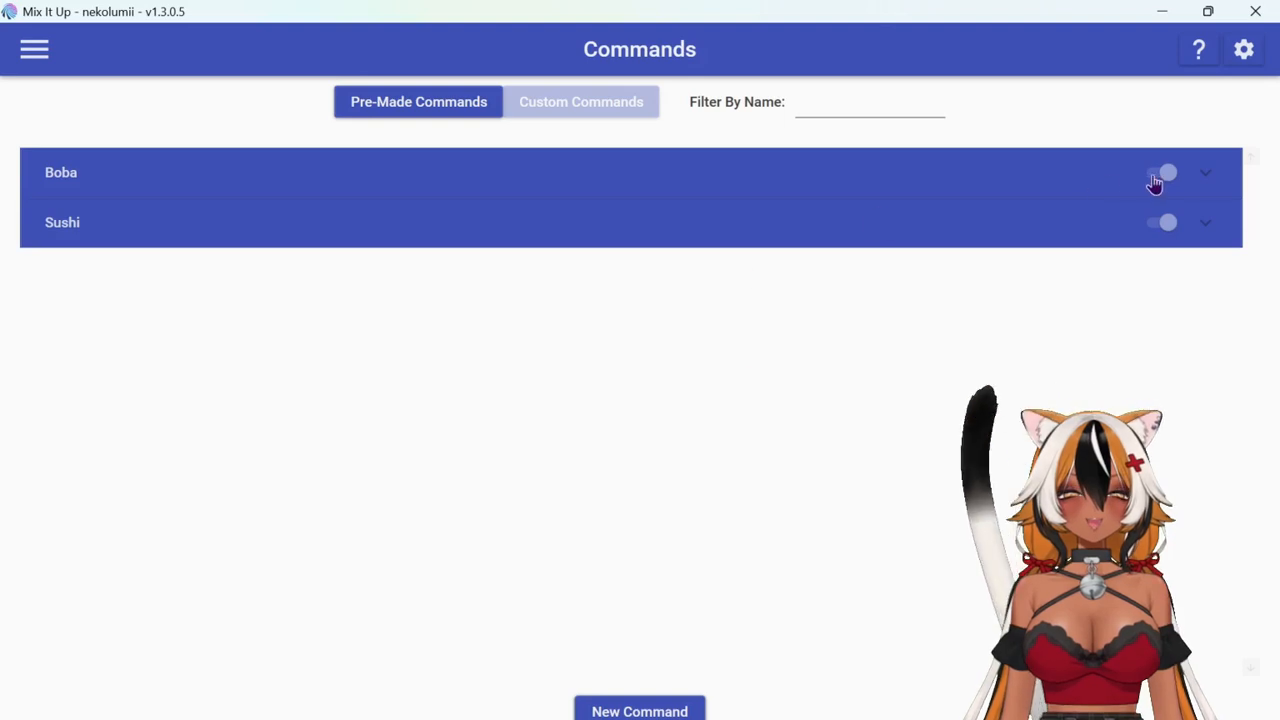
- Look through the Boba and Sushi groups in the commands and action groups
left_click(1048, 183)
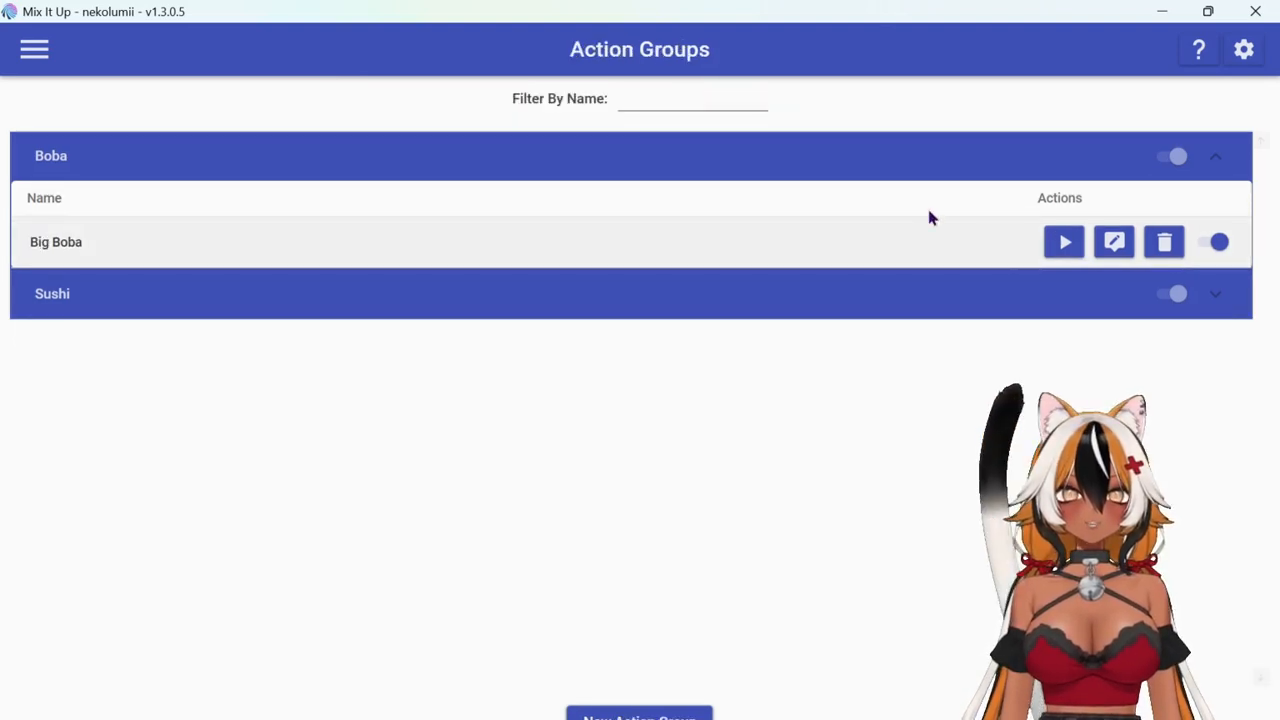
left_click(829, 174)
left_click(665, 224)
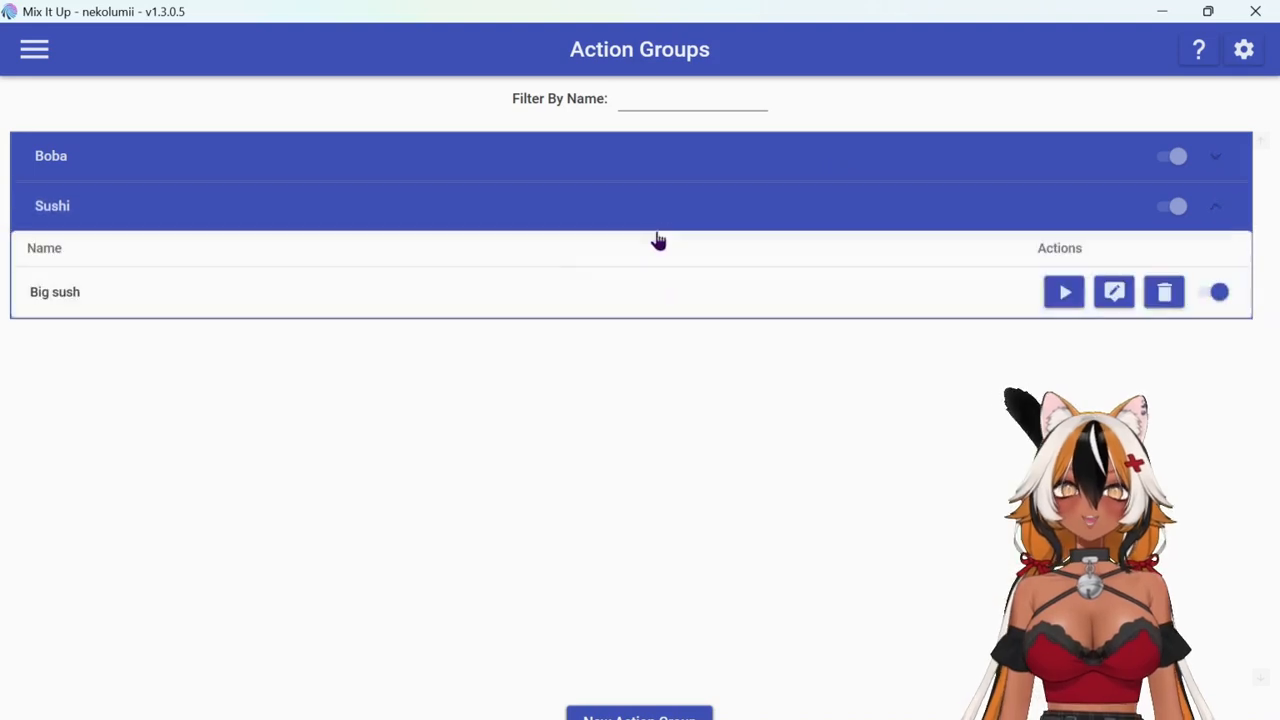
left_click(591, 211)
left_click(51, 62)
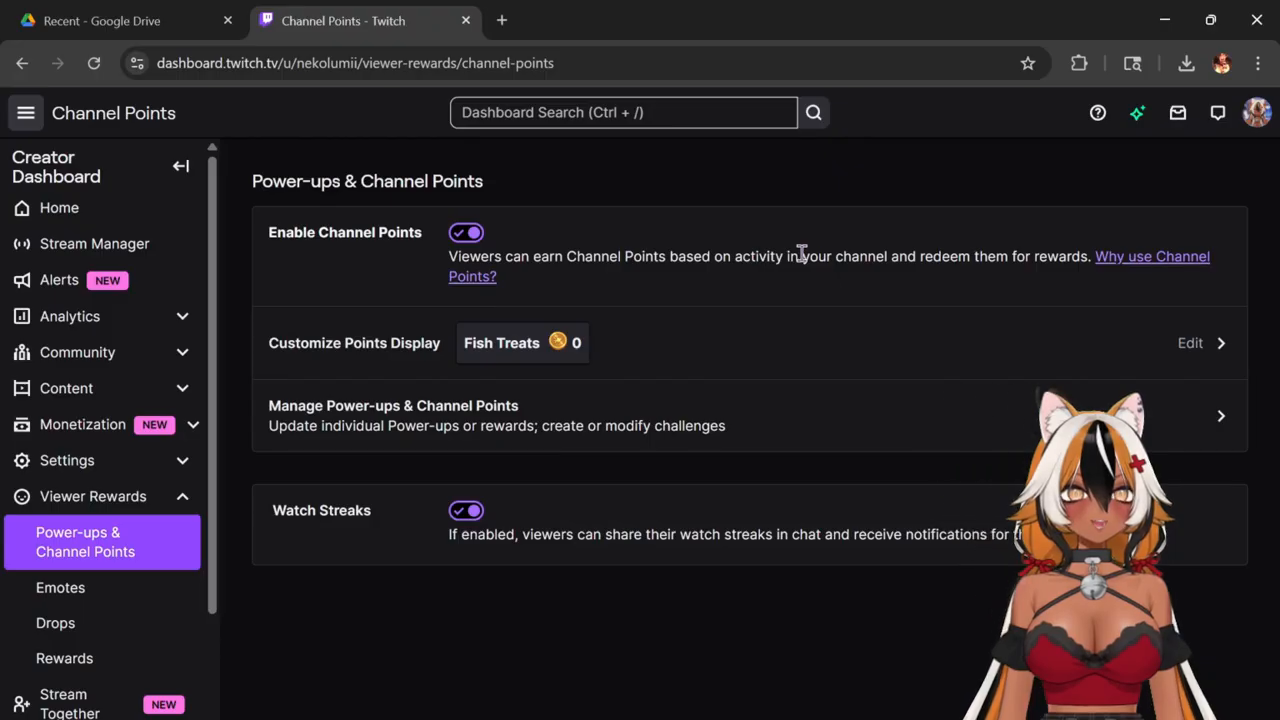
- In the Twitch dashboard's Channel Points rewards, start a new custom reward named "Big Boba Pet Roulette!"
left_click(670, 424)
scroll(672, 420, "down", 5)
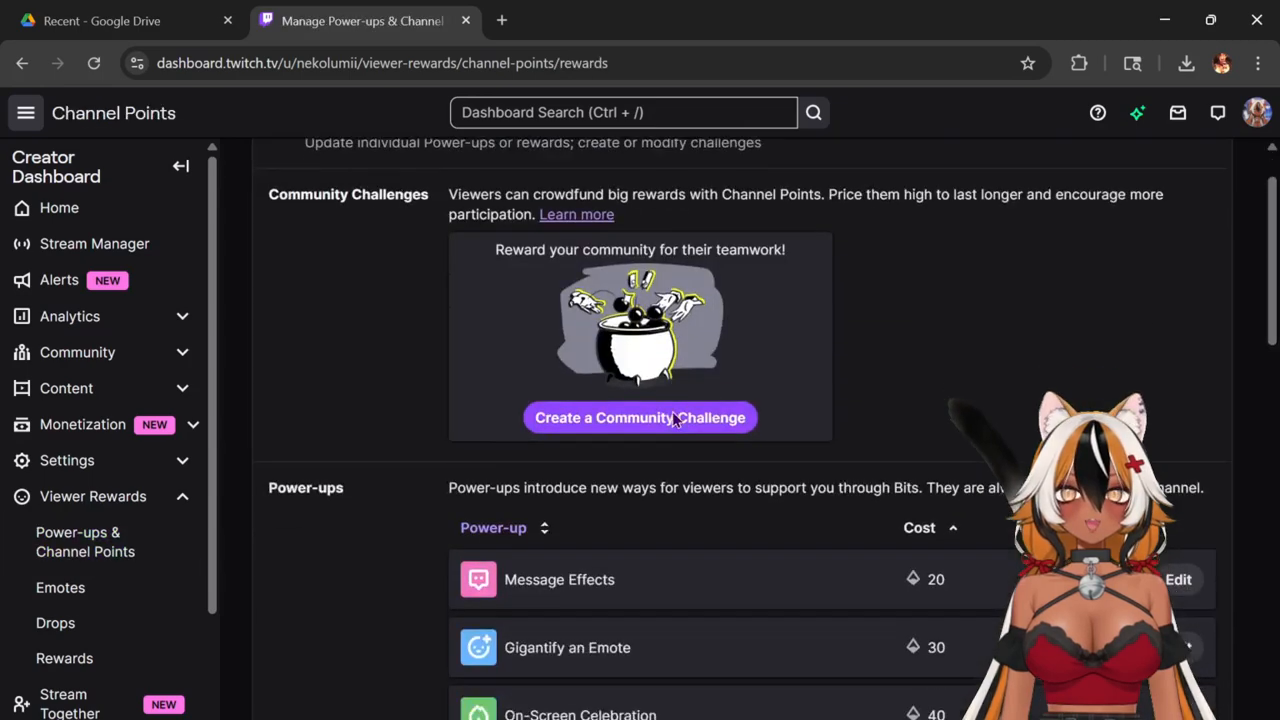
scroll(674, 420, "down", 9)
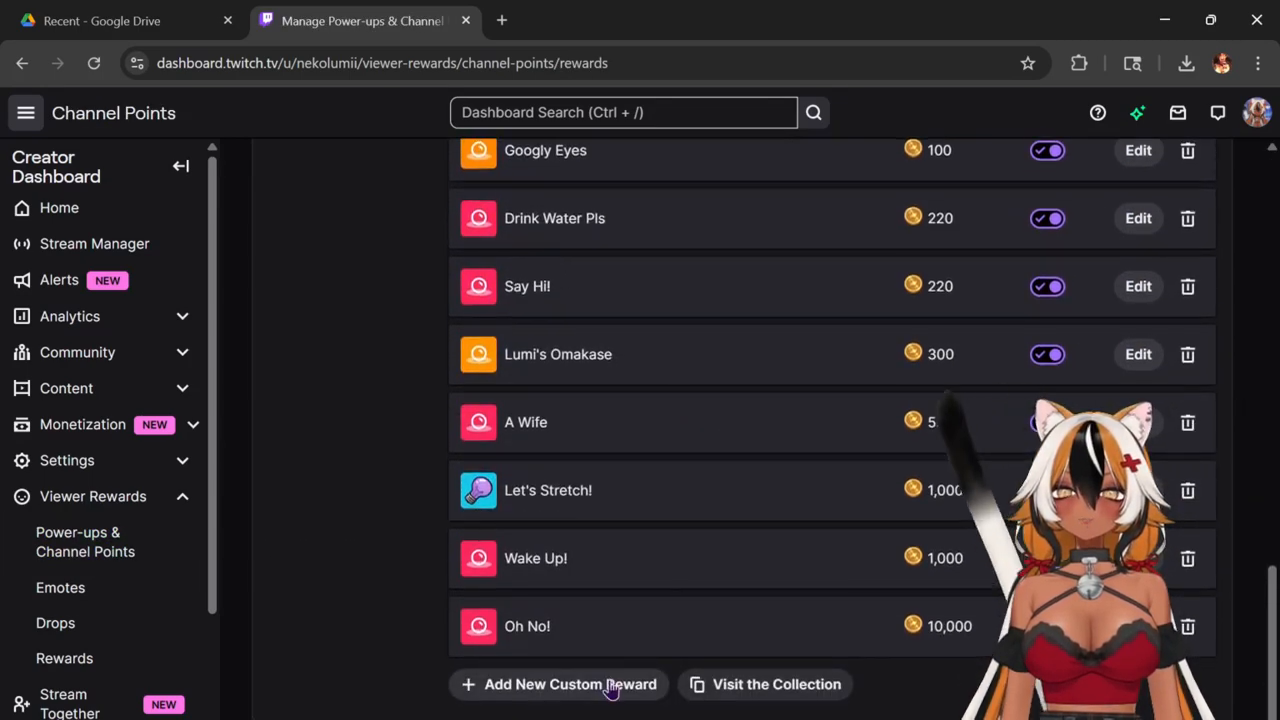
left_click(608, 688)
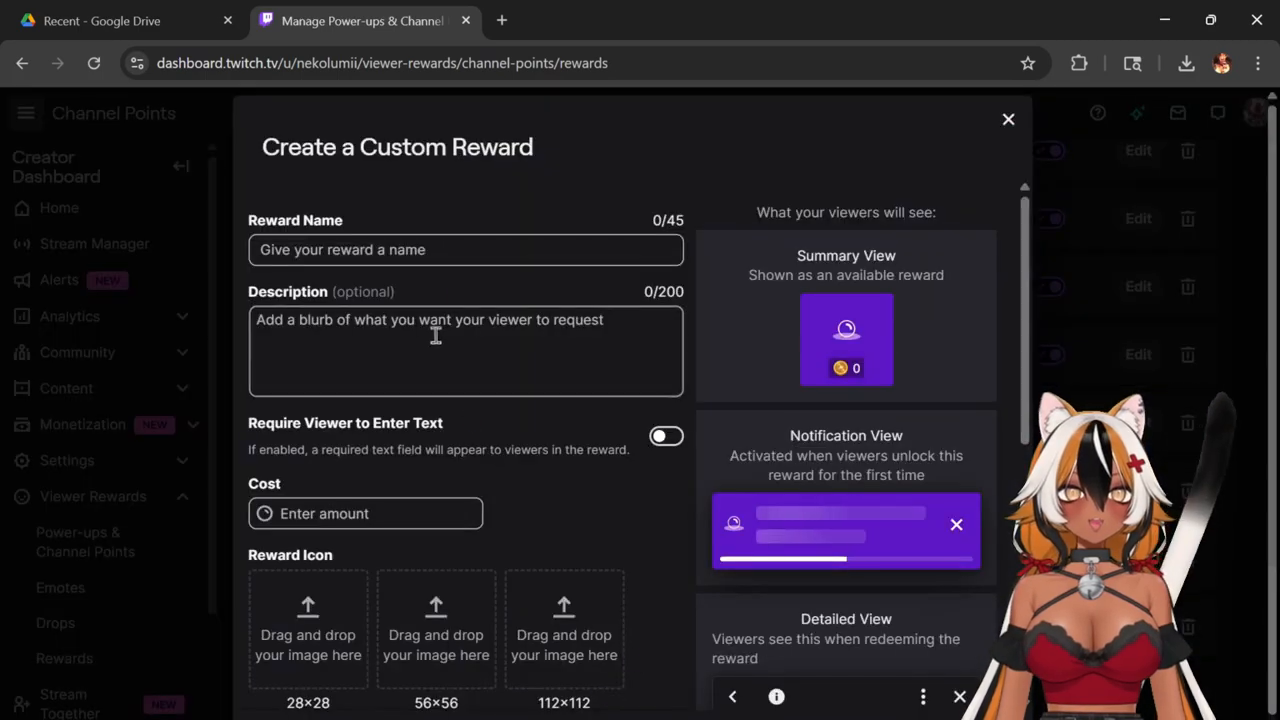
left_click(425, 250)
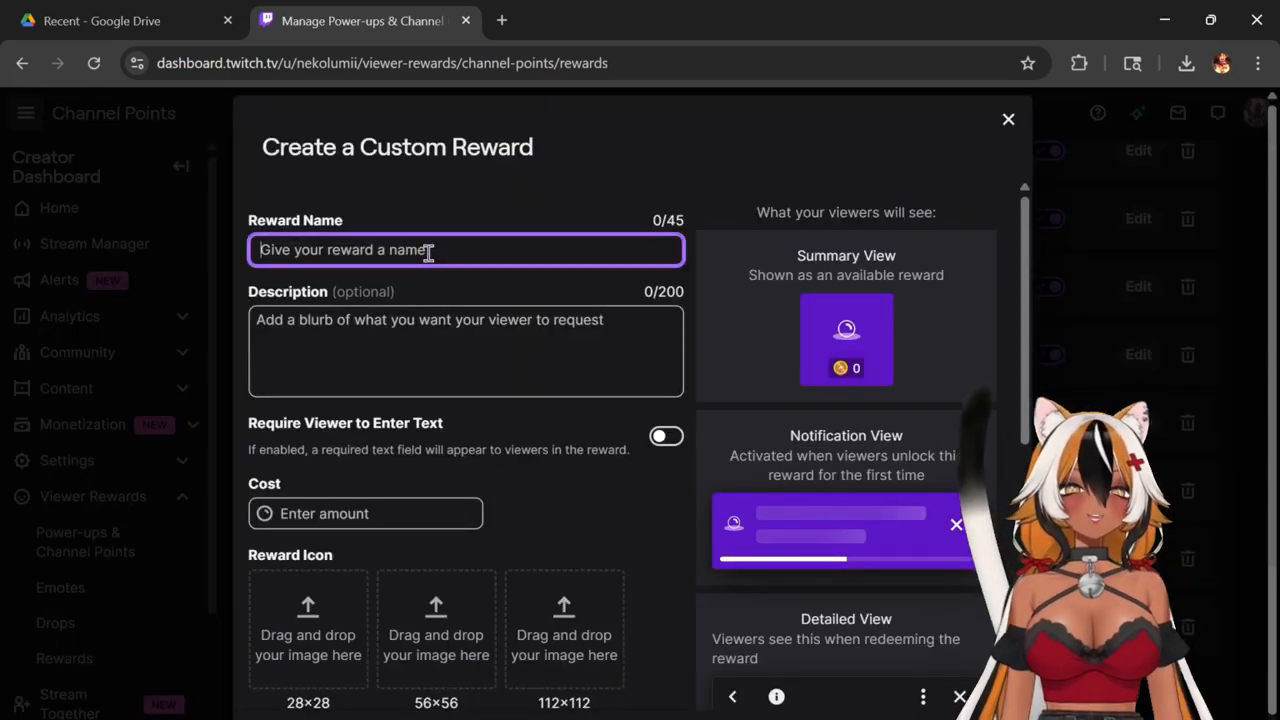
type("Big B")
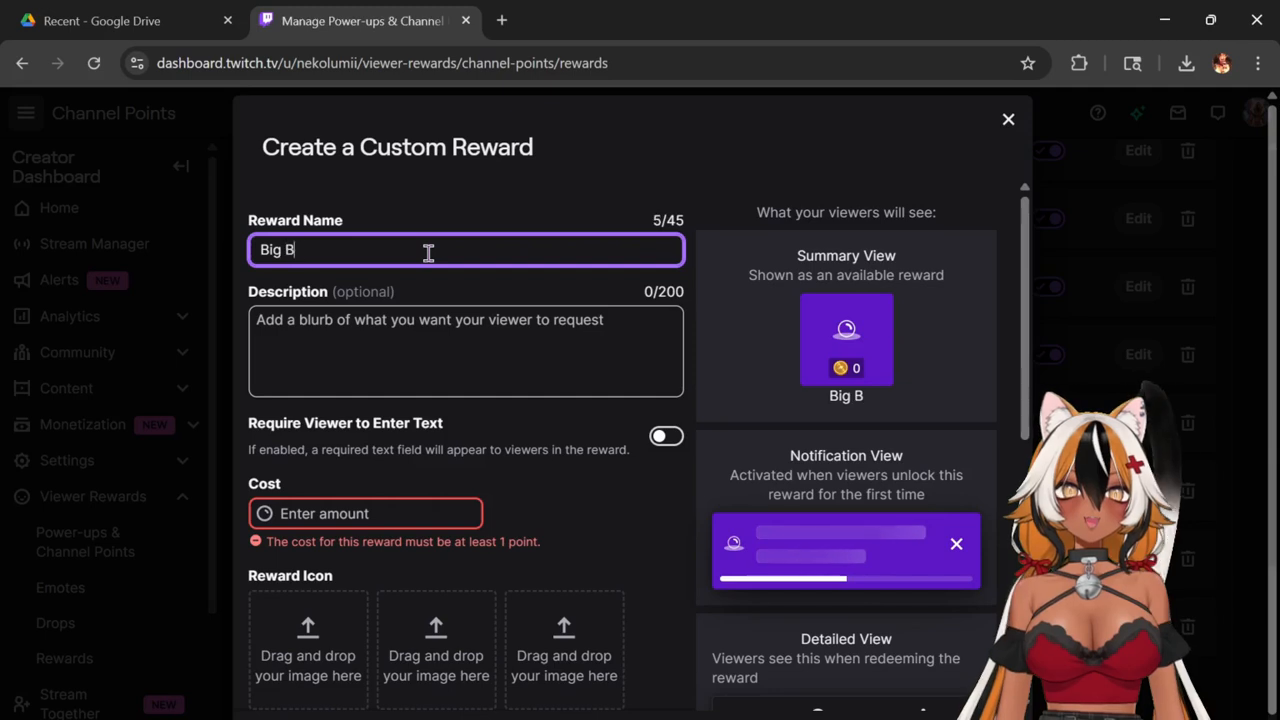
type("oba Pet R")
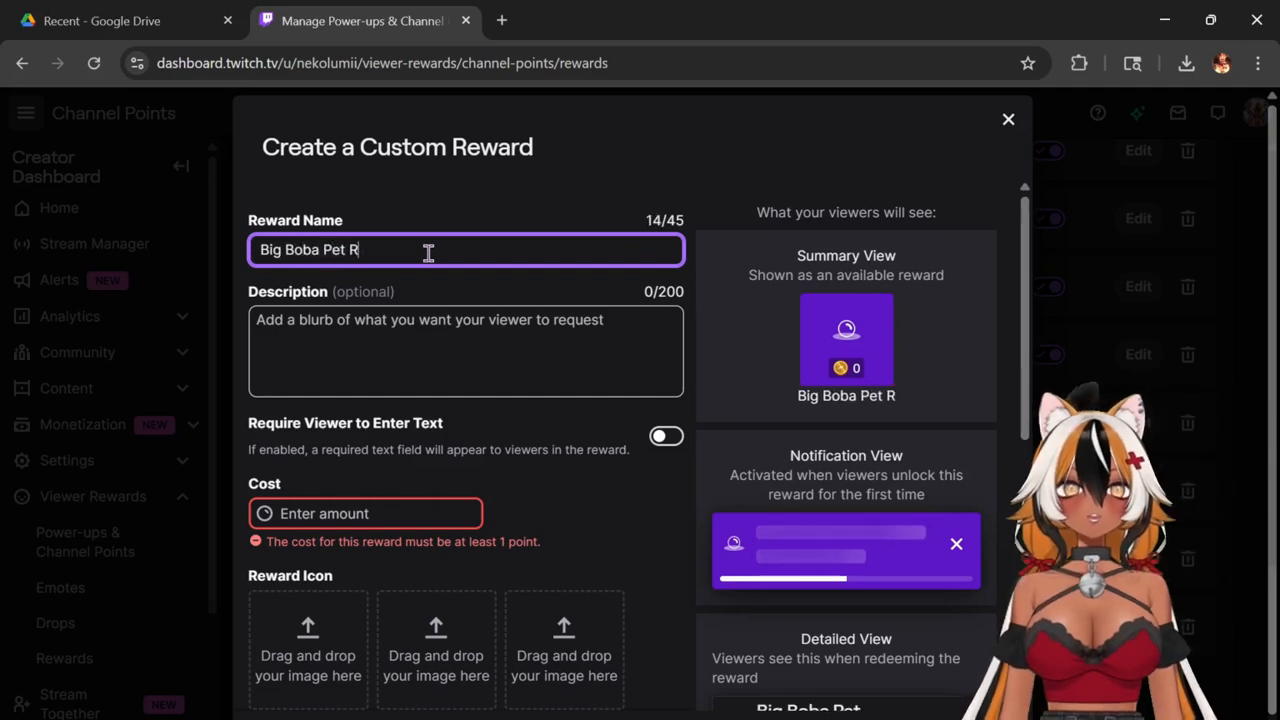
type("oulette!")
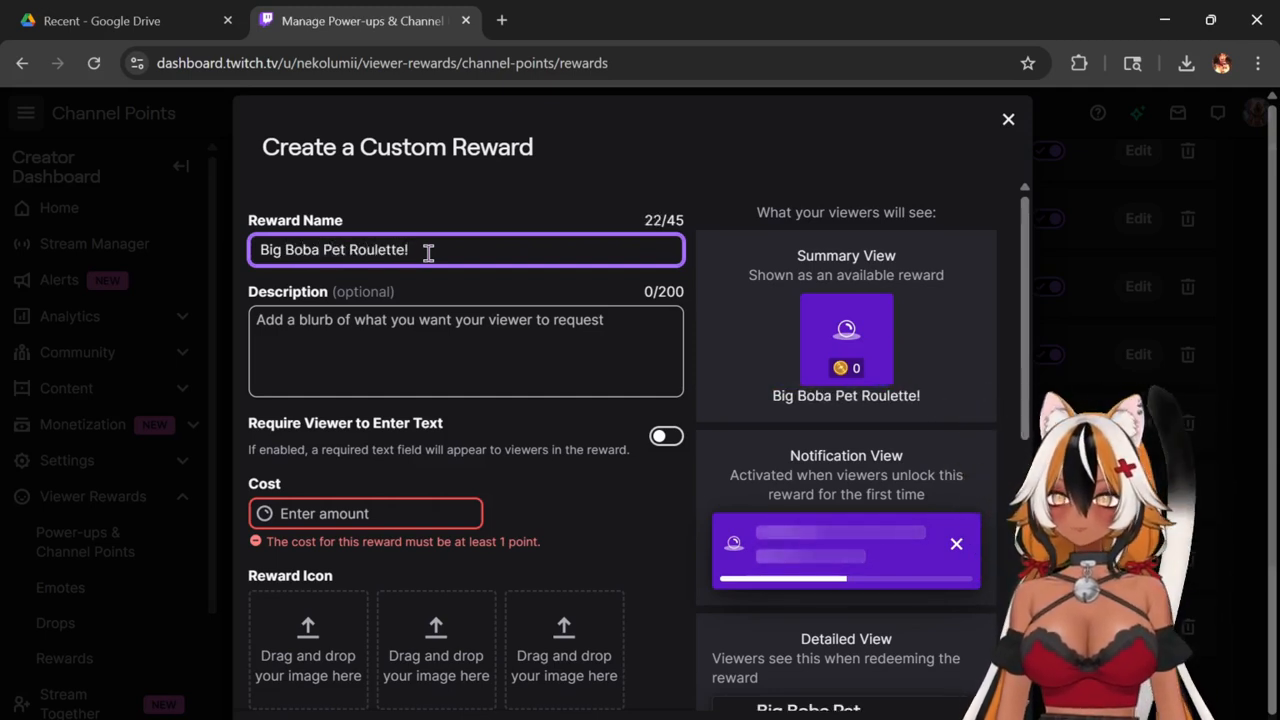
- Give the custom reward the description "Find out your mystery drink pet!" and a cost of 400
left_click(432, 333)
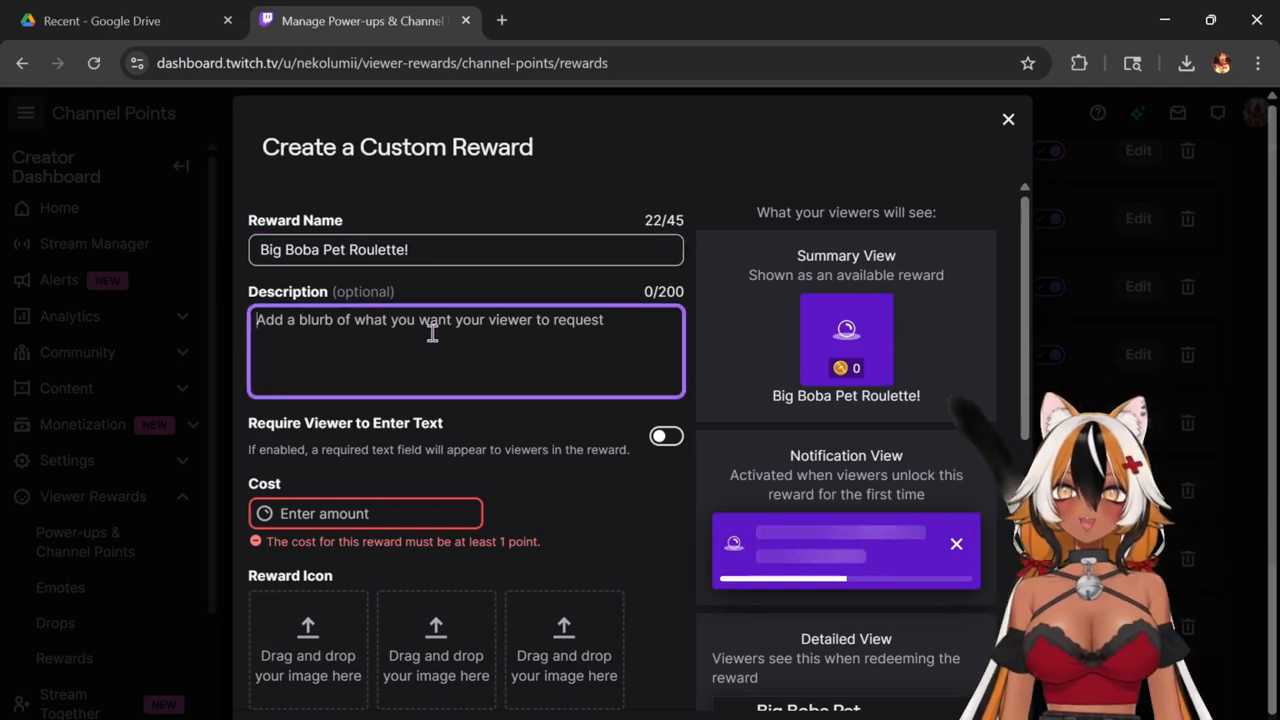
type("Find out y")
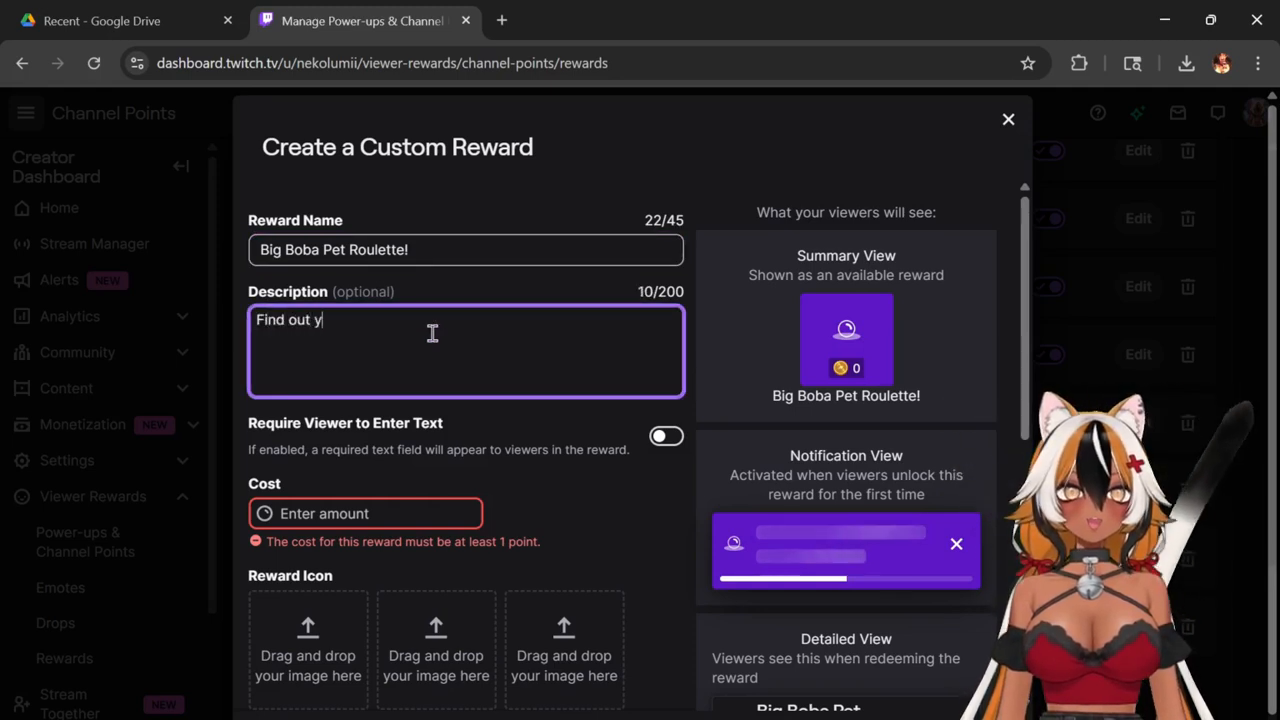
type("our mystery drink")
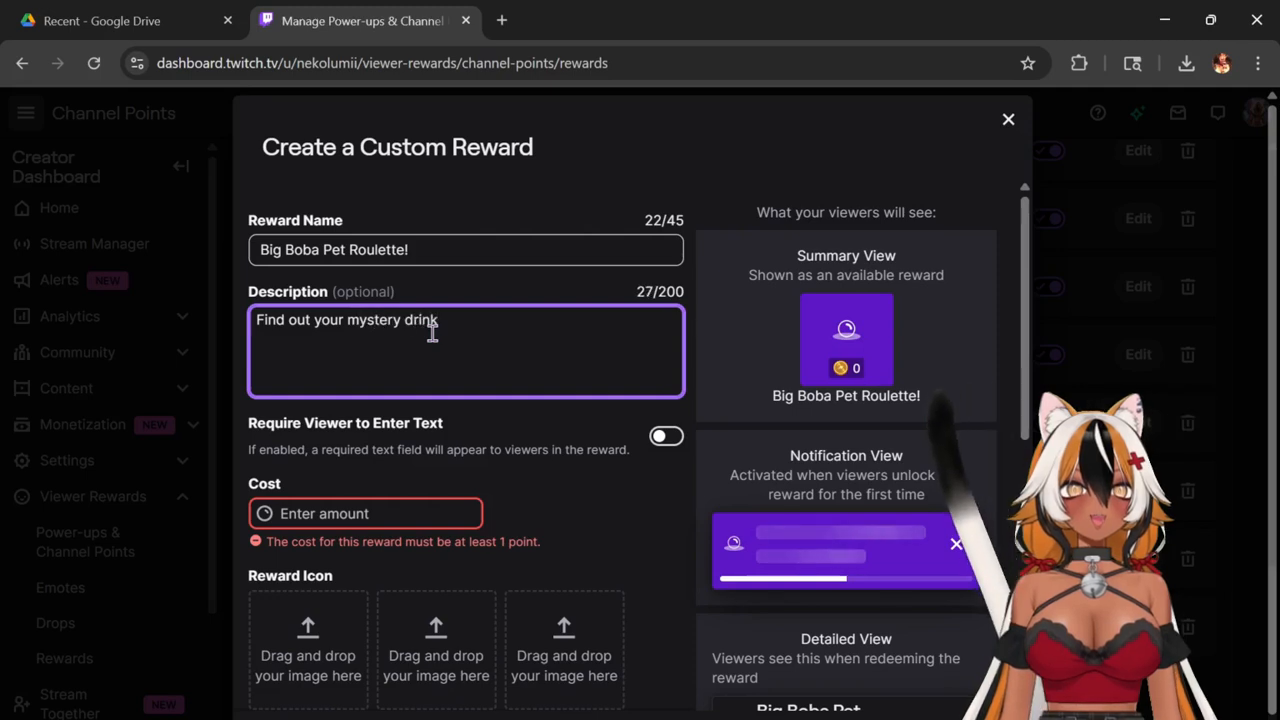
type(" pet!")
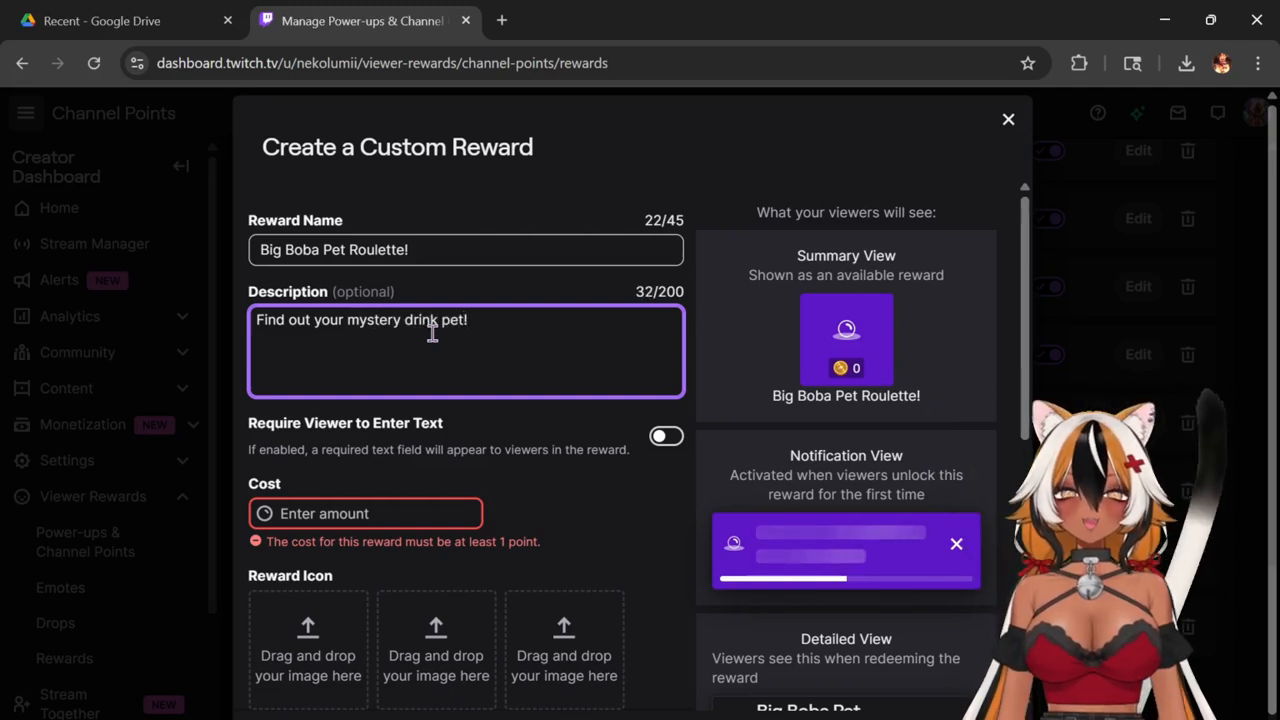
left_click(385, 505)
type("400")
- Enable Cooldown & Limits with a redemption cooldown of 4 minutes and create the reward
scroll(563, 480, "down", 5)
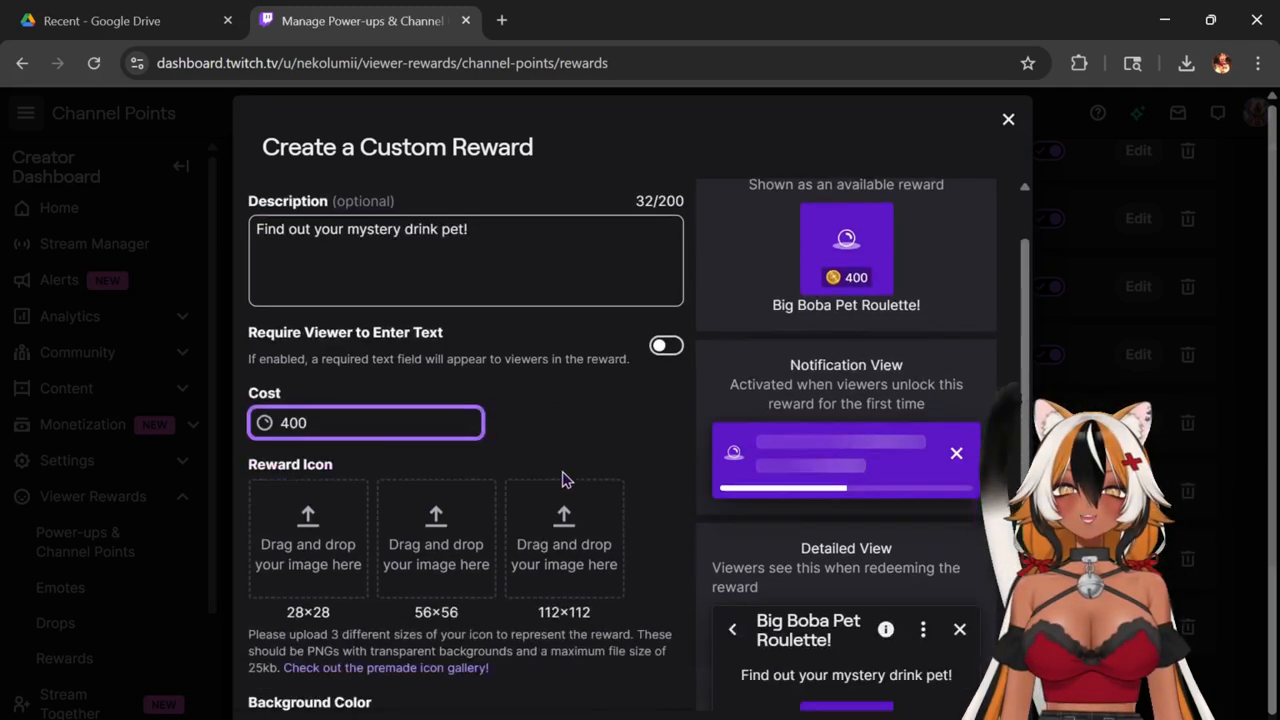
left_click(664, 448)
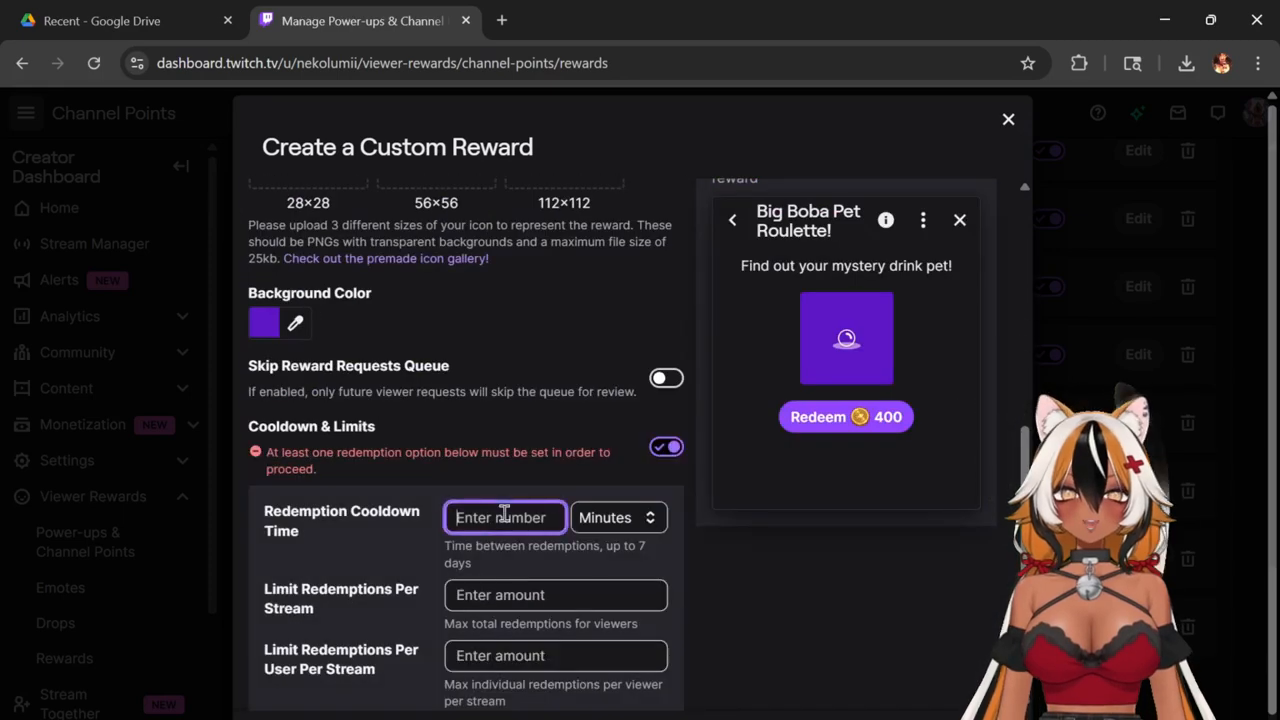
type("4")
scroll(523, 374, "up", 4)
scroll(520, 374, "down", 4)
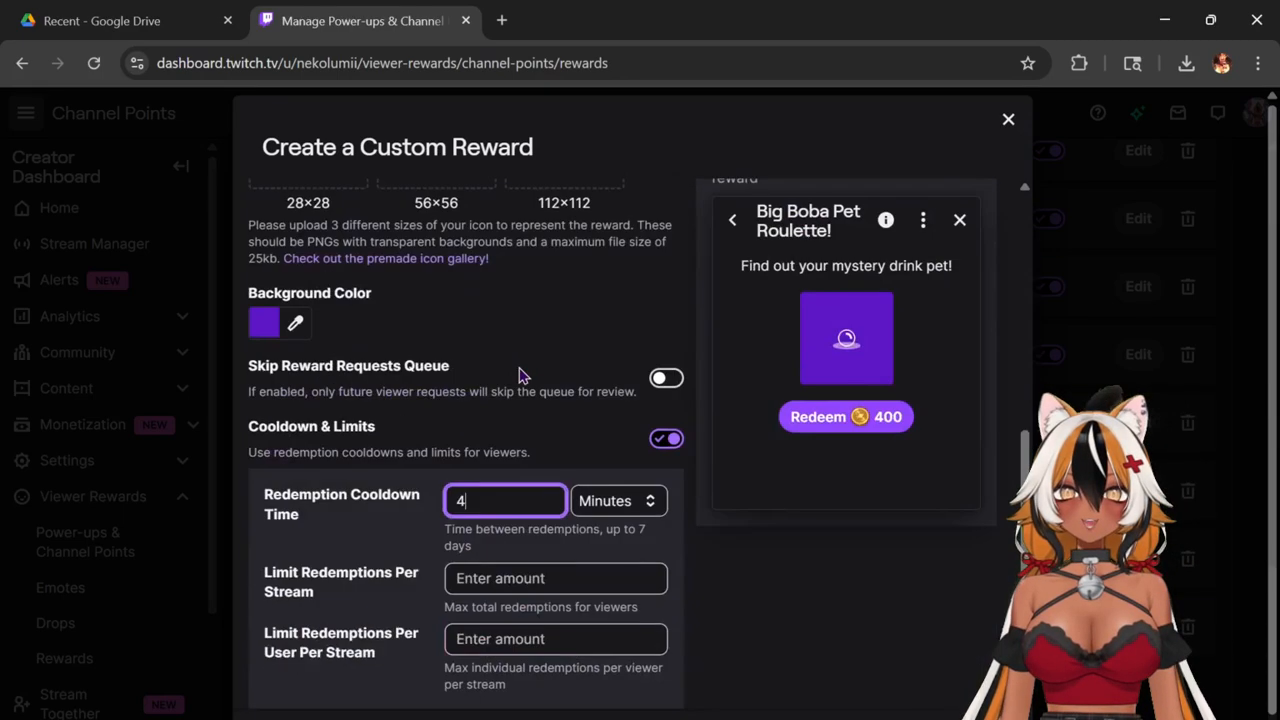
scroll(518, 374, "down", 1)
left_click(985, 716)
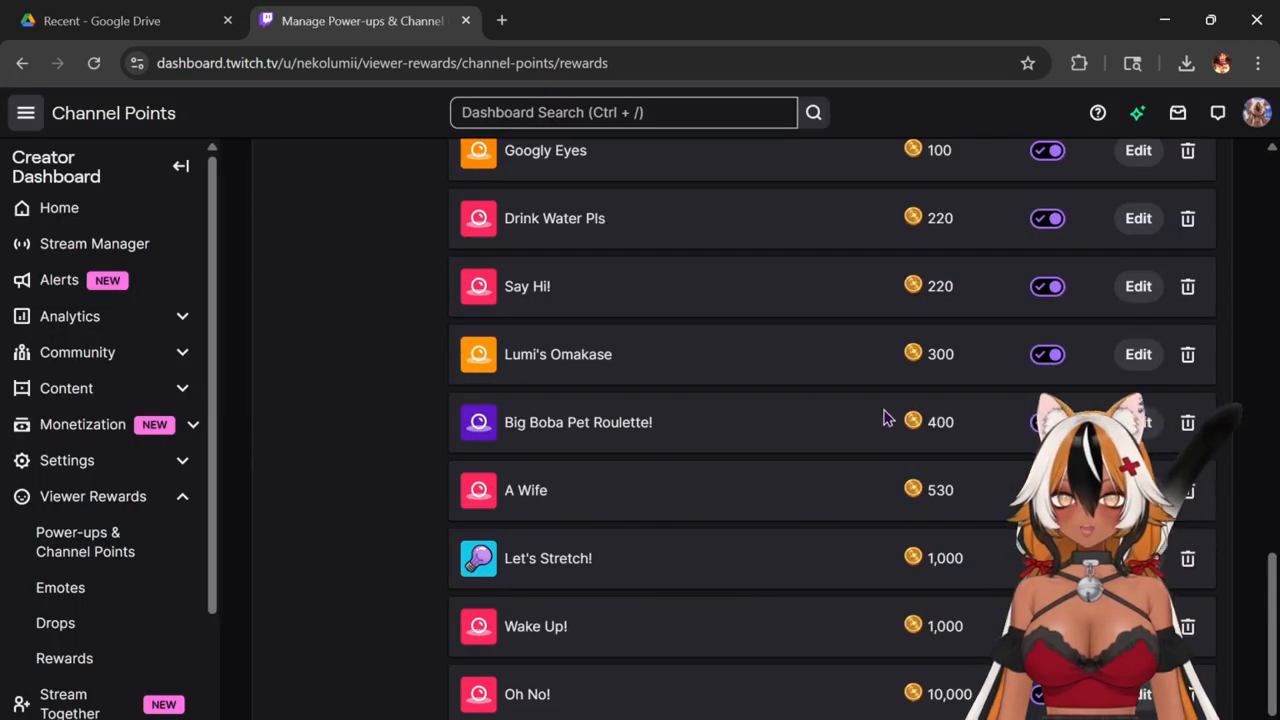
- Switch back to Mix It Up, go to Twitch Channel Points and collapse the Sushi group
scroll(883, 410, "down", 1)
scroll(846, 369, "up", 3)
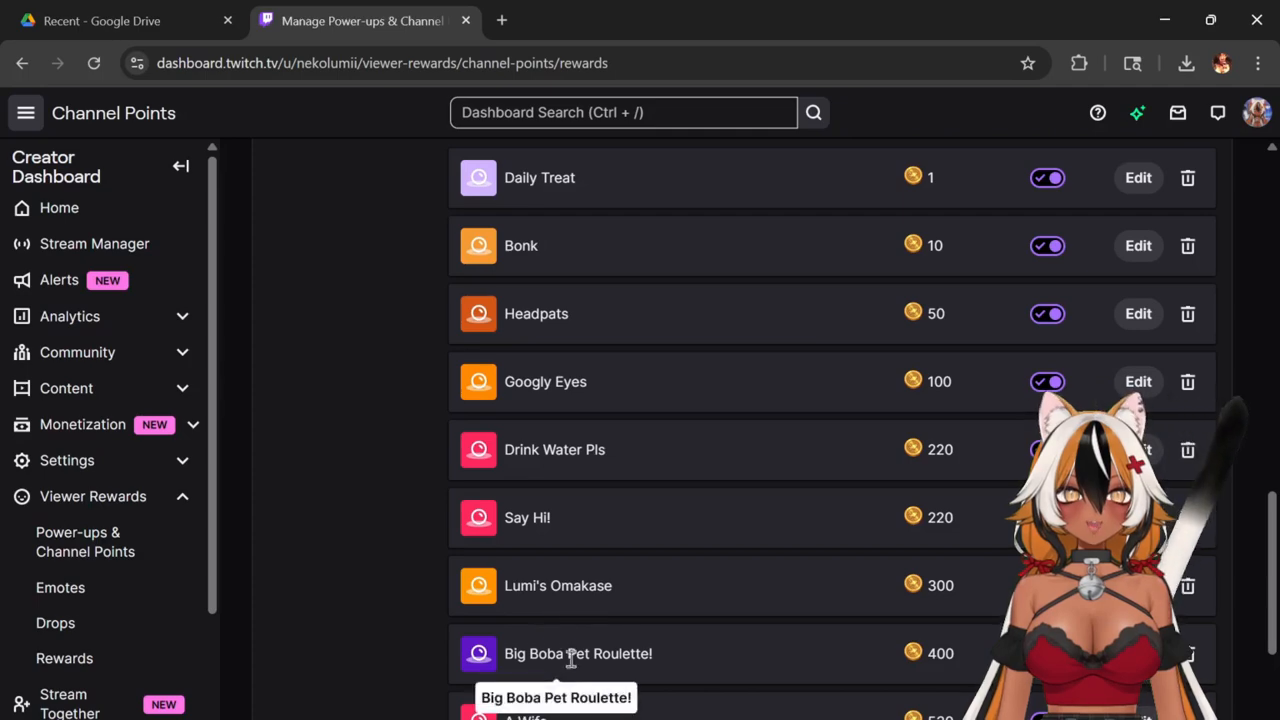
left_click(1164, 20)
left_click(40, 48)
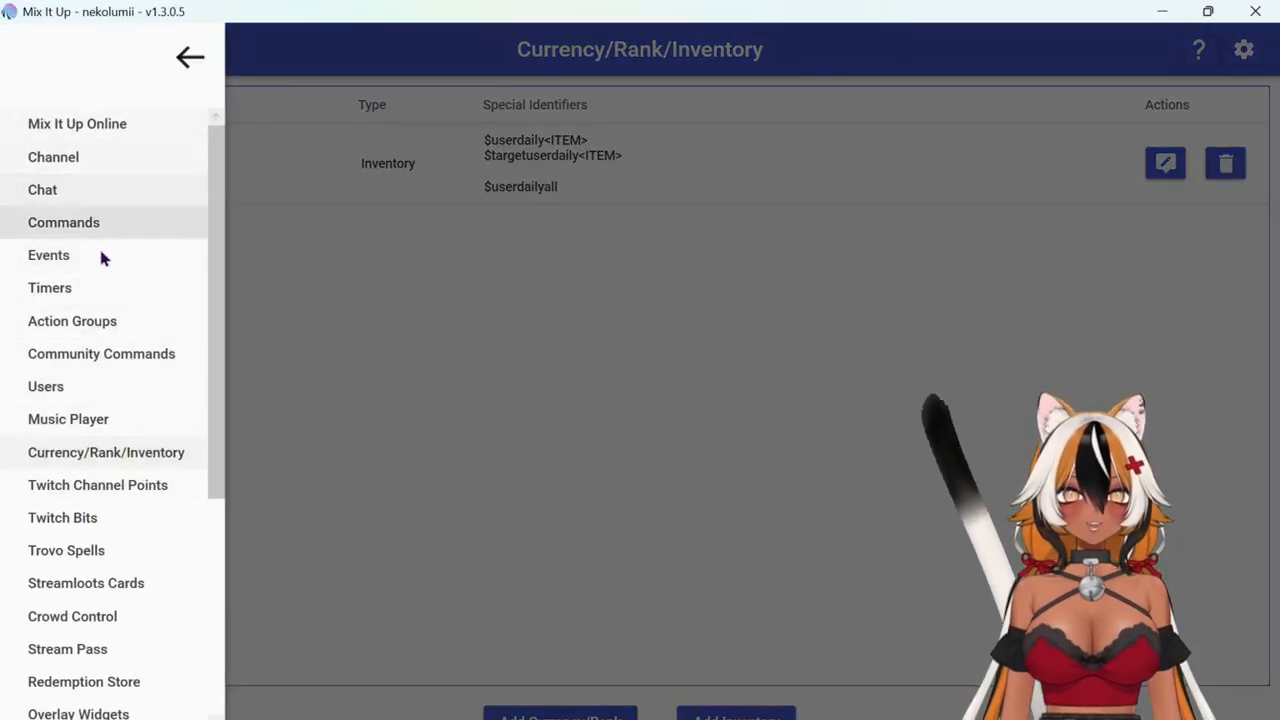
left_click(78, 323)
left_click(35, 50)
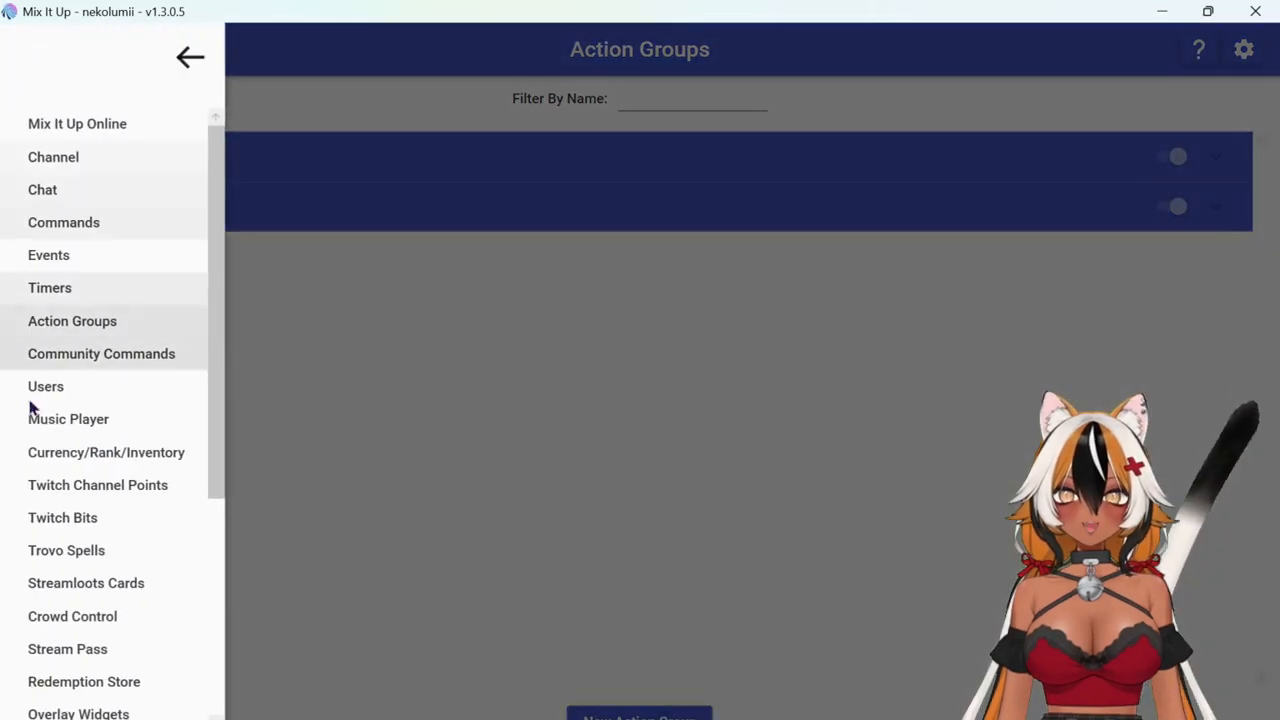
left_click(114, 494)
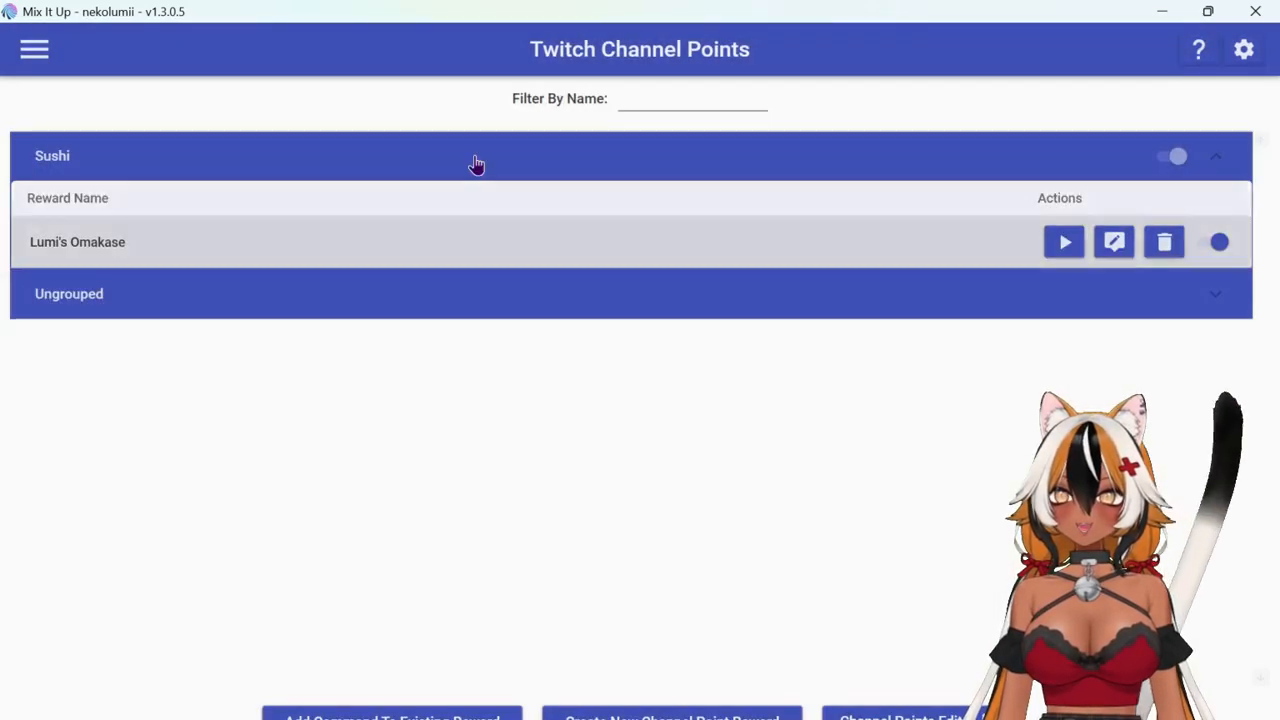
left_click(478, 166)
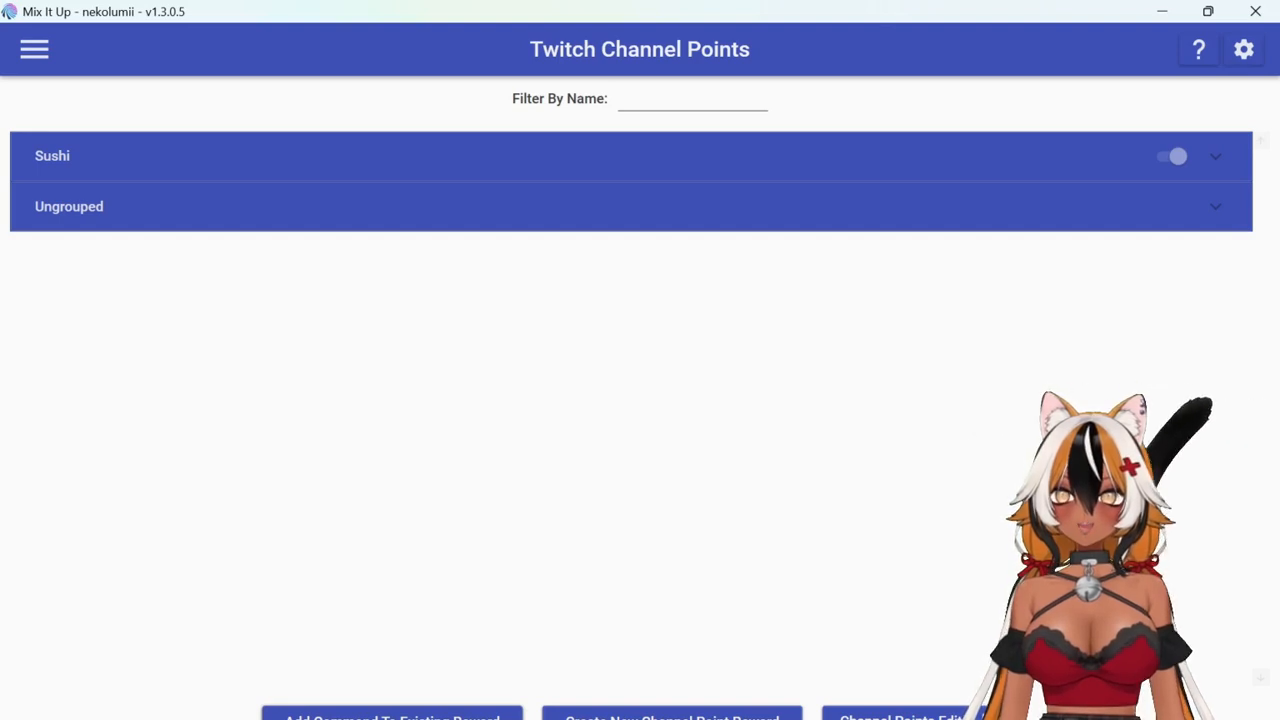
- Add a command to the existing reward "Big Boba Pet Roulette!"
left_click(392, 715)
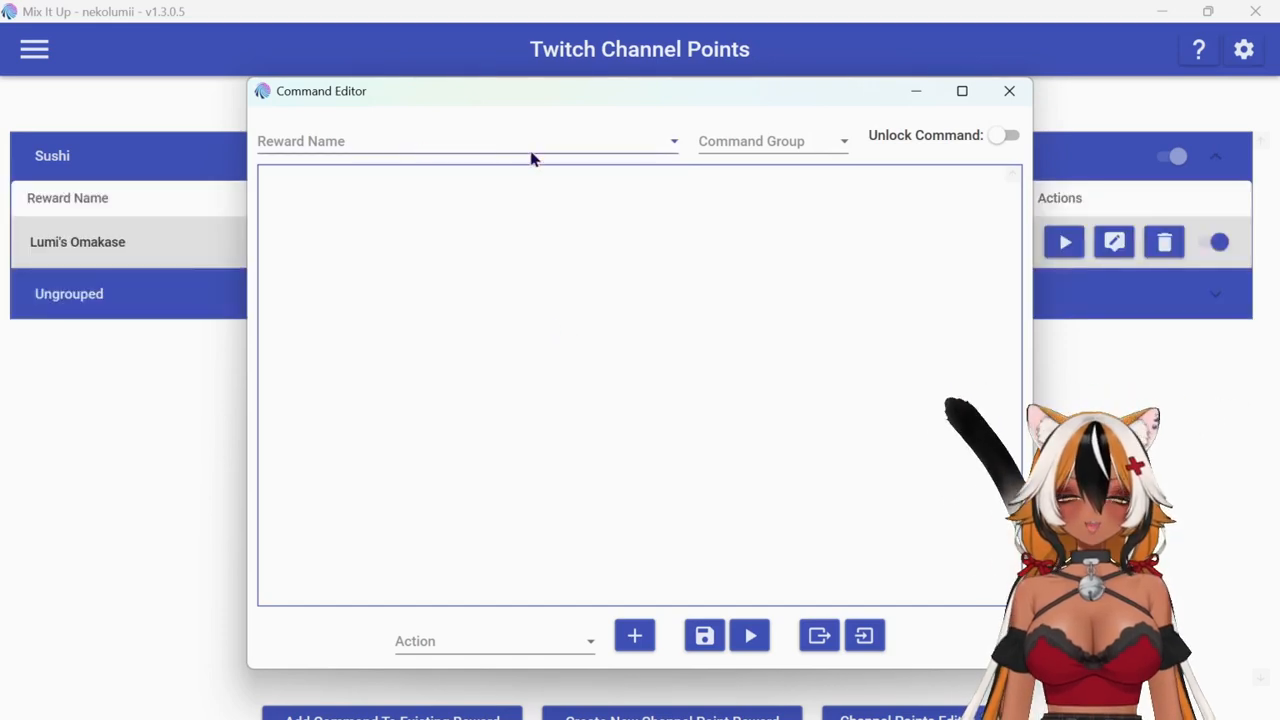
left_click(527, 150)
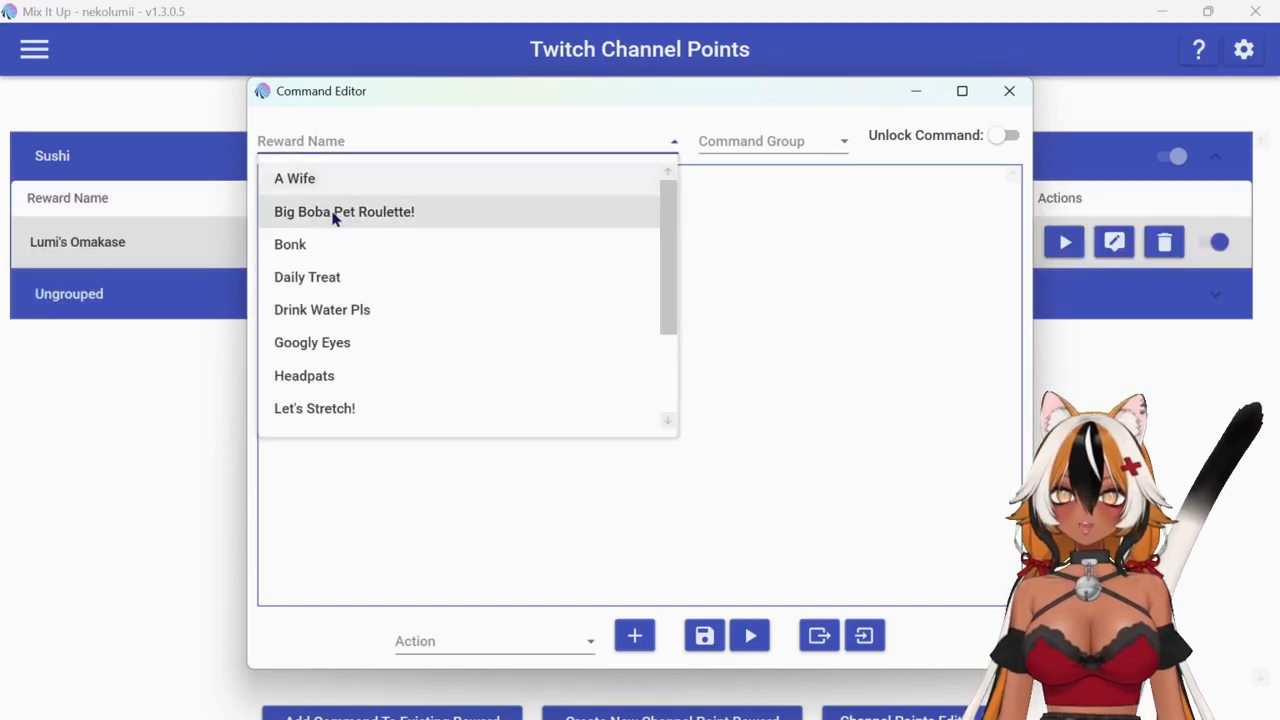
left_click(415, 222)
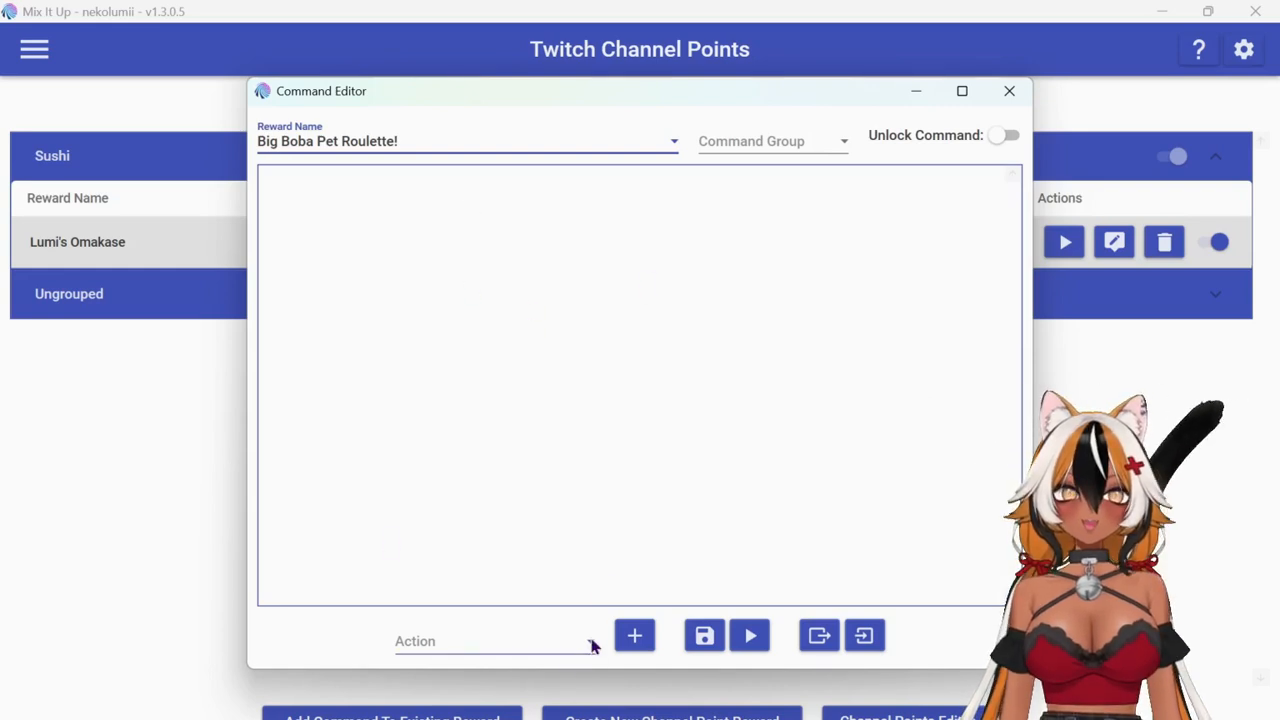
- Add an Overlay (Images & Videos) action to the reward command and set its action type to Image
left_click(547, 645)
scroll(537, 394, "down", 5)
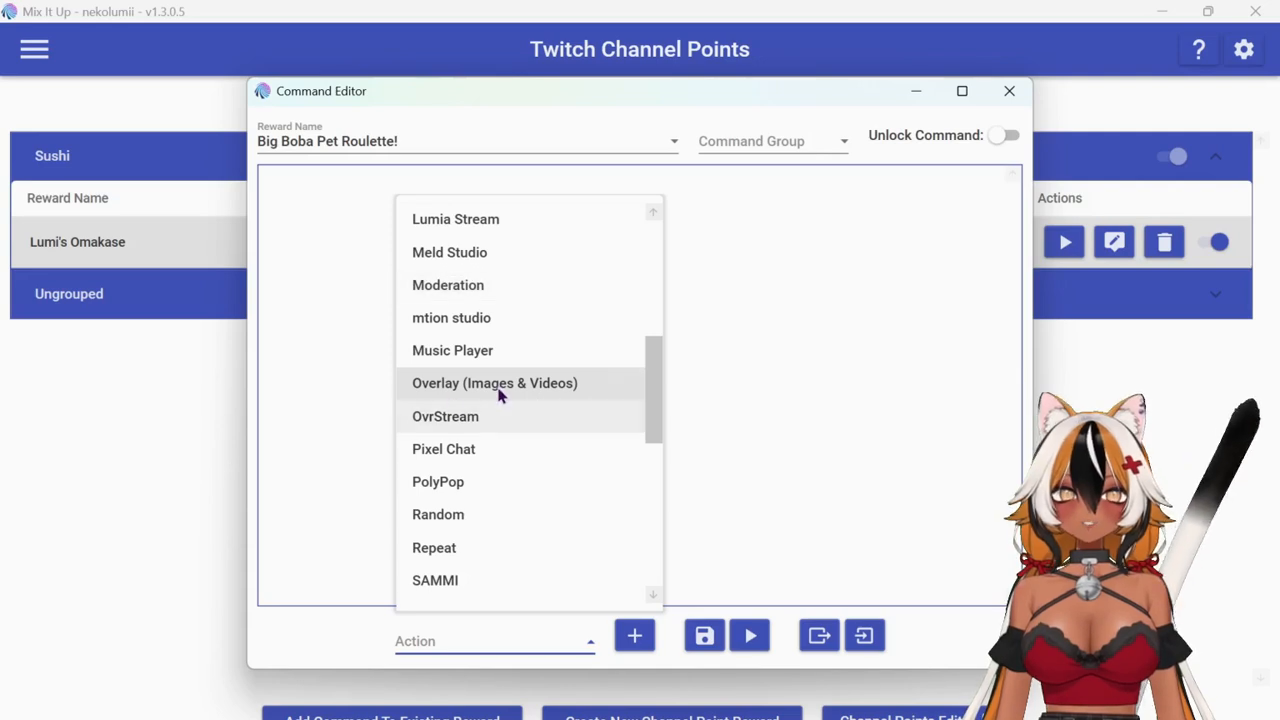
left_click(497, 385)
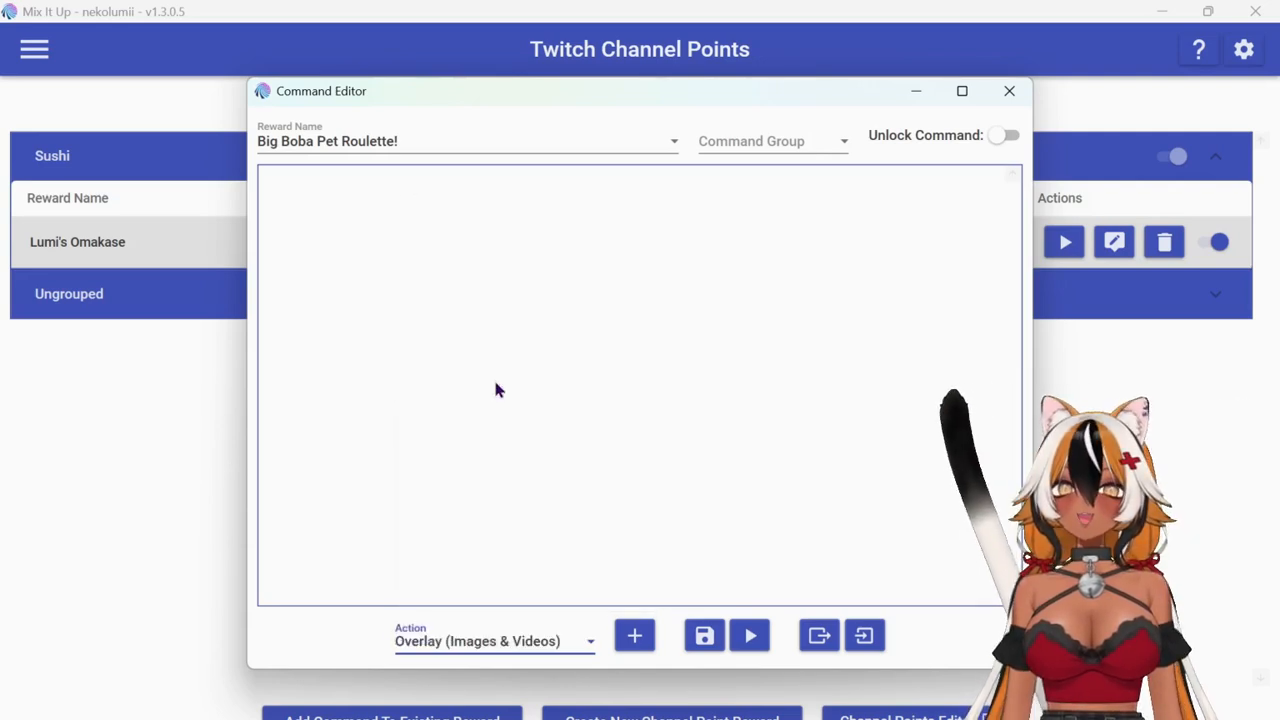
left_click(632, 637)
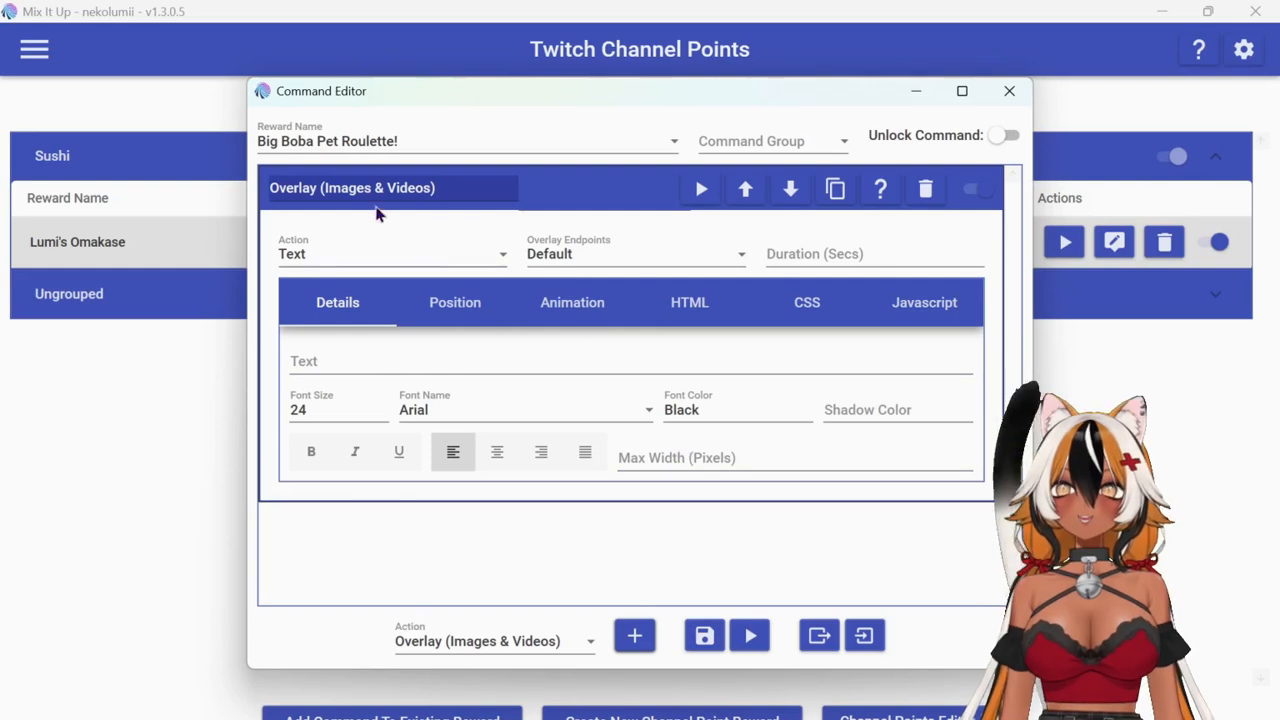
left_click(408, 255)
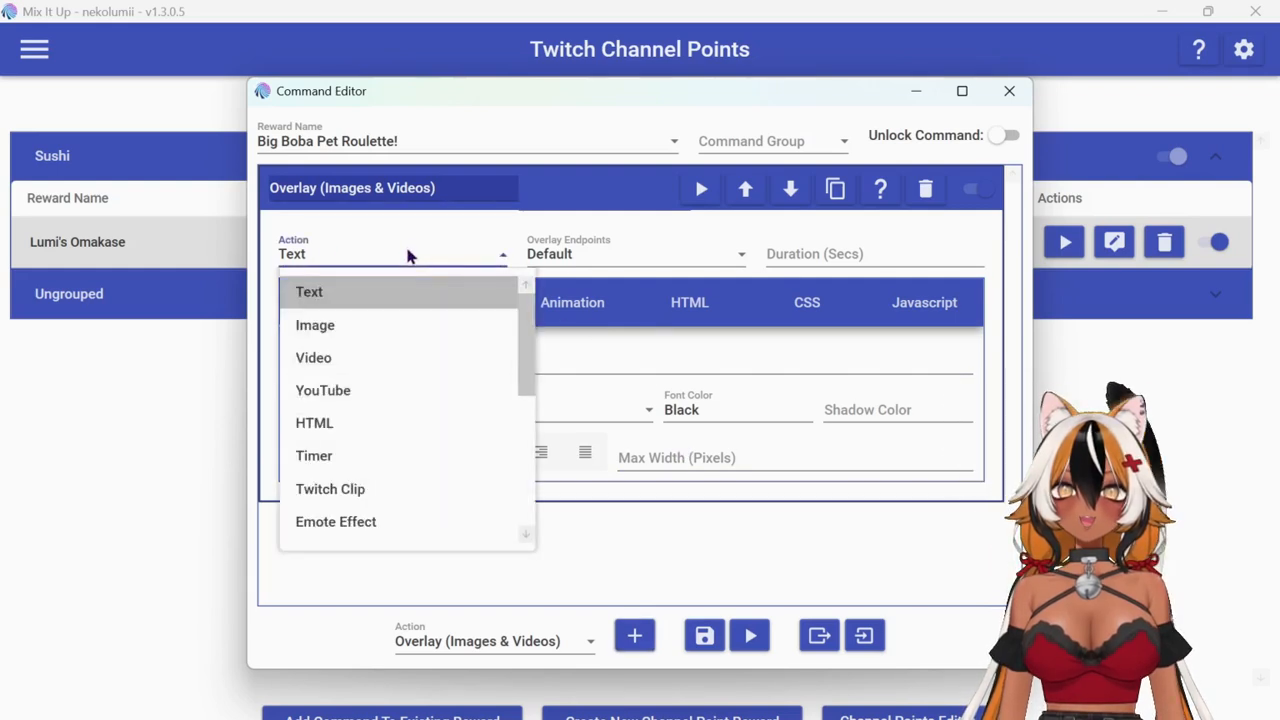
left_click(413, 334)
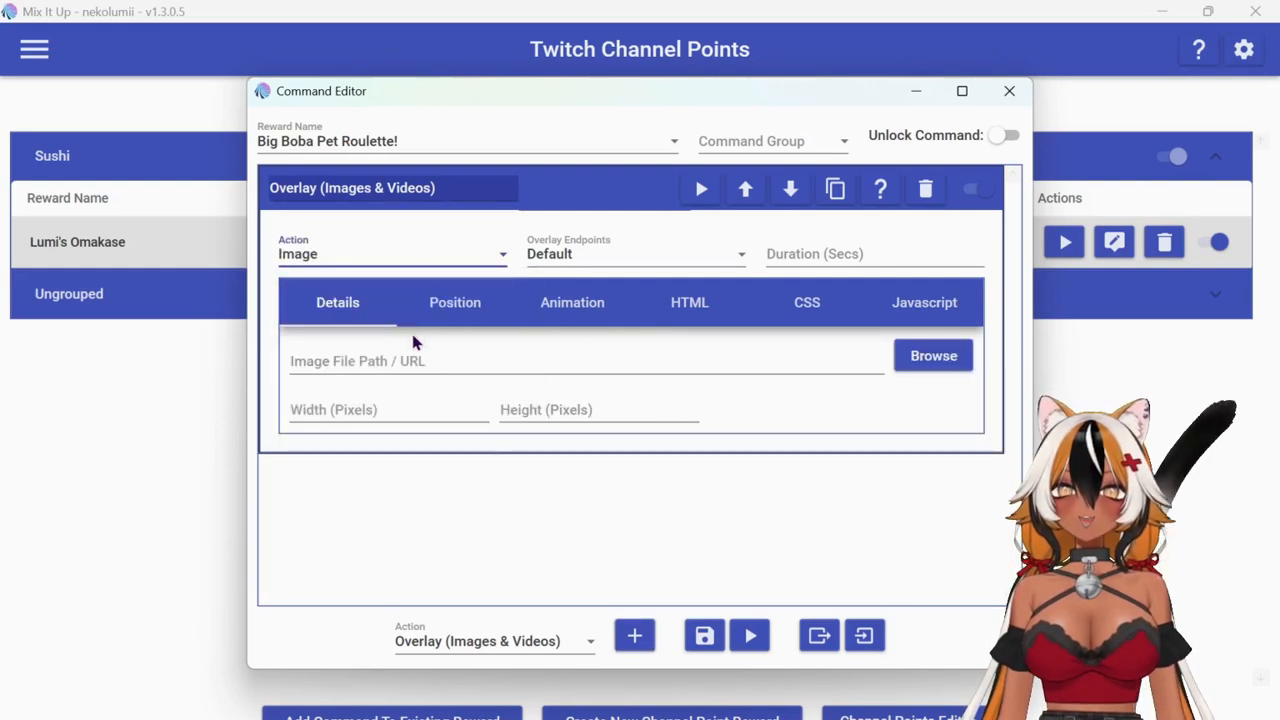
- Use um boba base.png from the boba pets folder as the overlay action's image
left_click(930, 360)
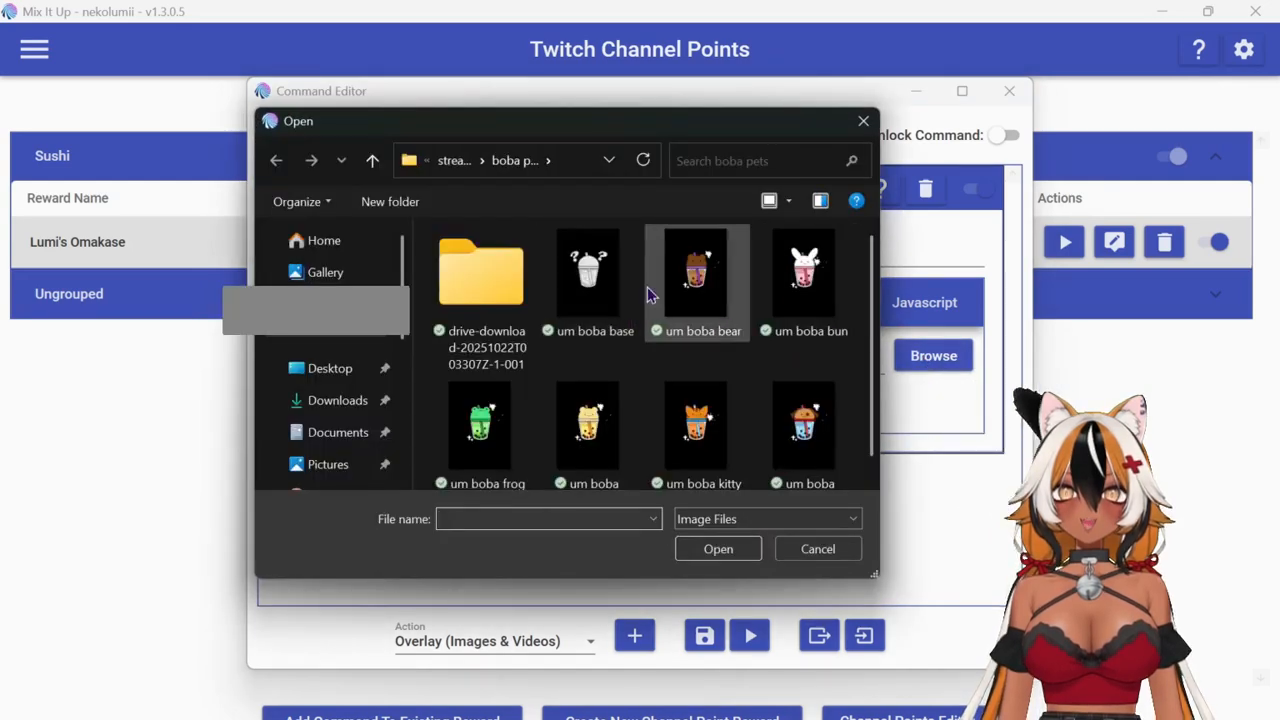
left_click(606, 312)
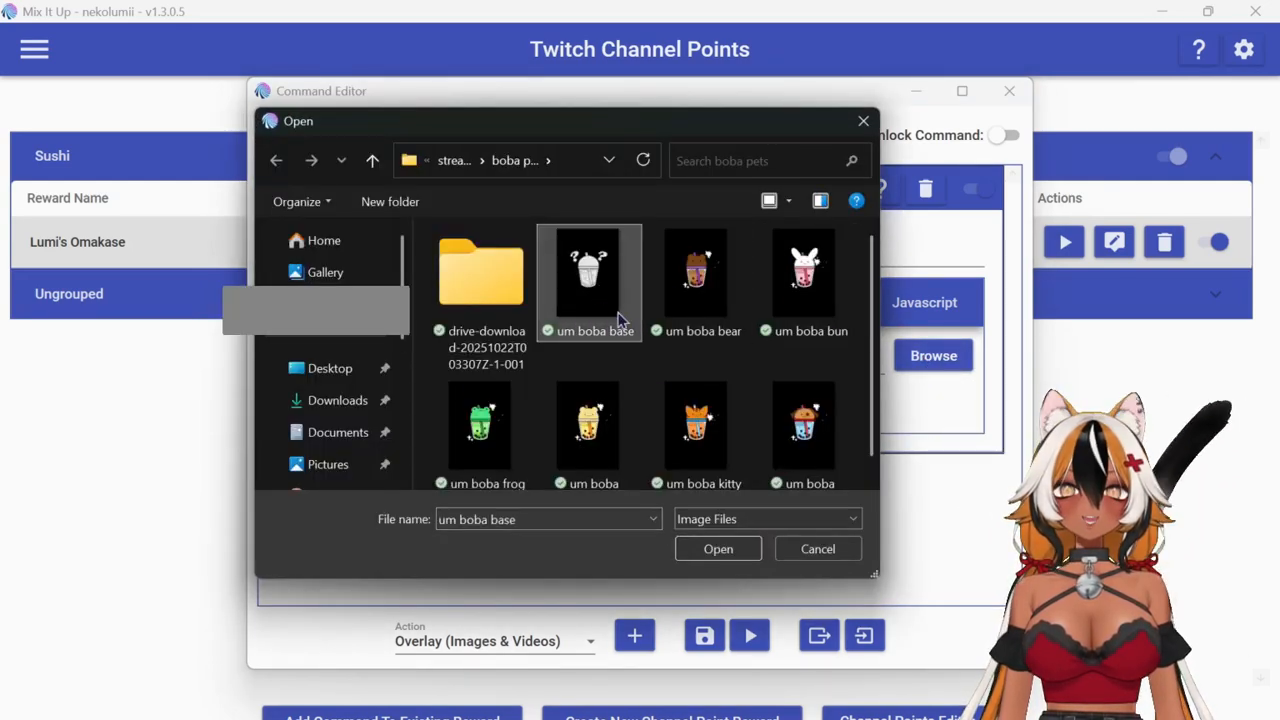
left_click(726, 550)
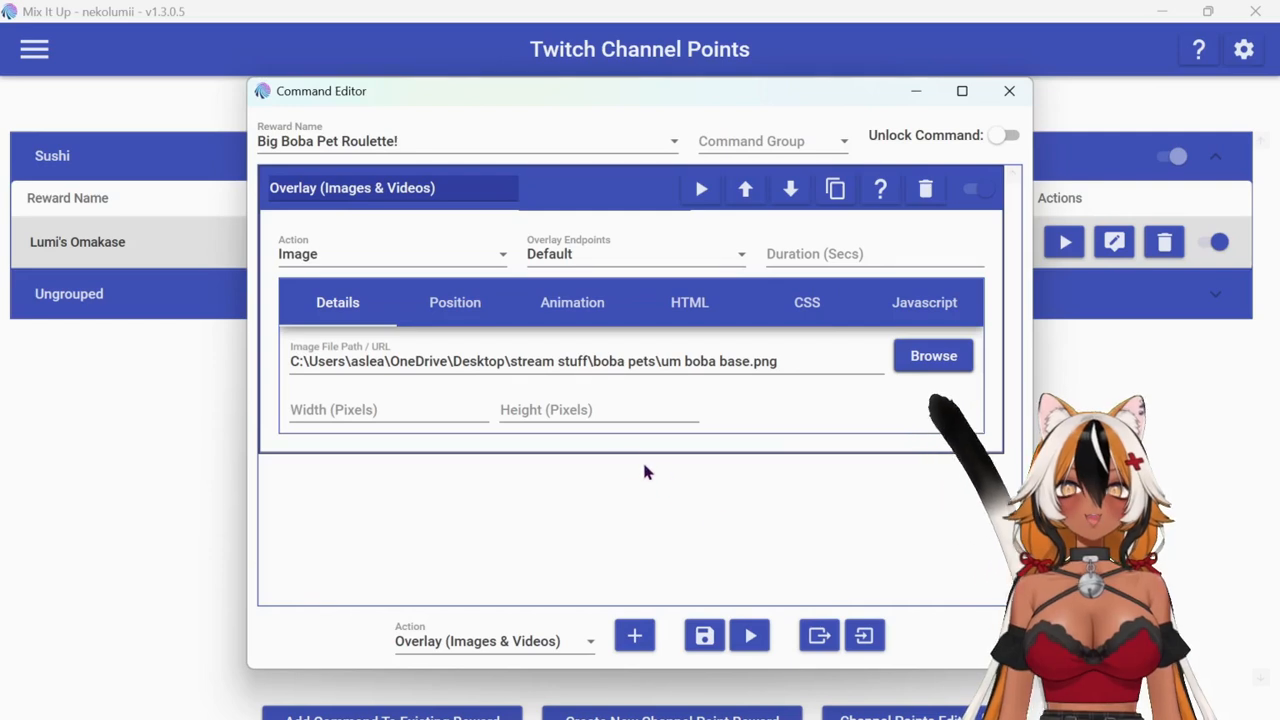
- Set the overlay image's width and height to 400 pixels each and its duration to 4 seconds
left_click(416, 408)
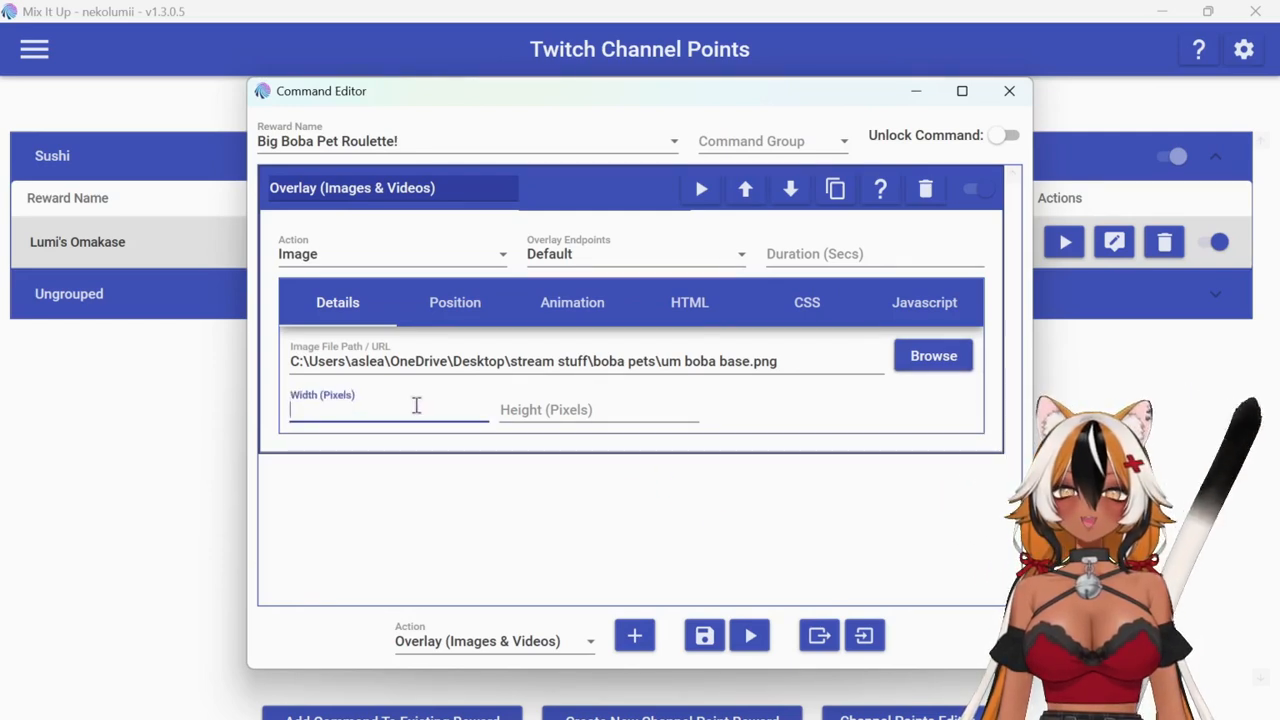
type("400")
left_click(612, 413)
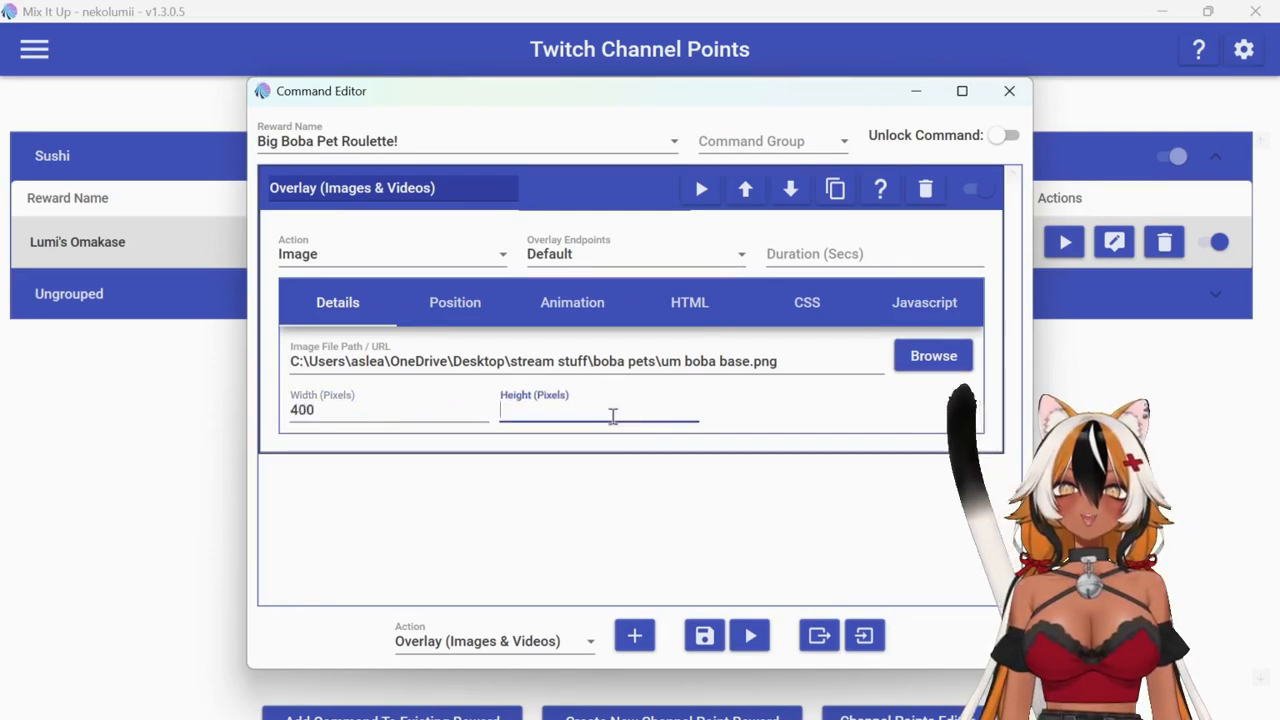
type("400")
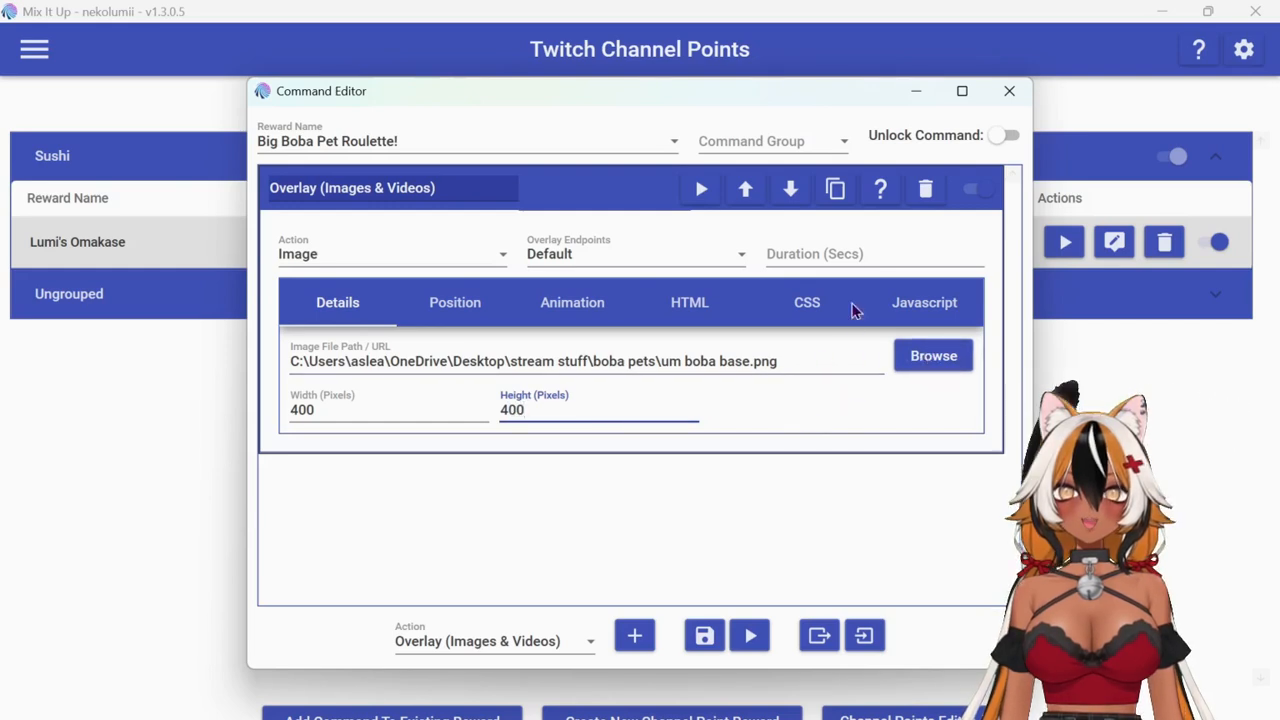
left_click(829, 255)
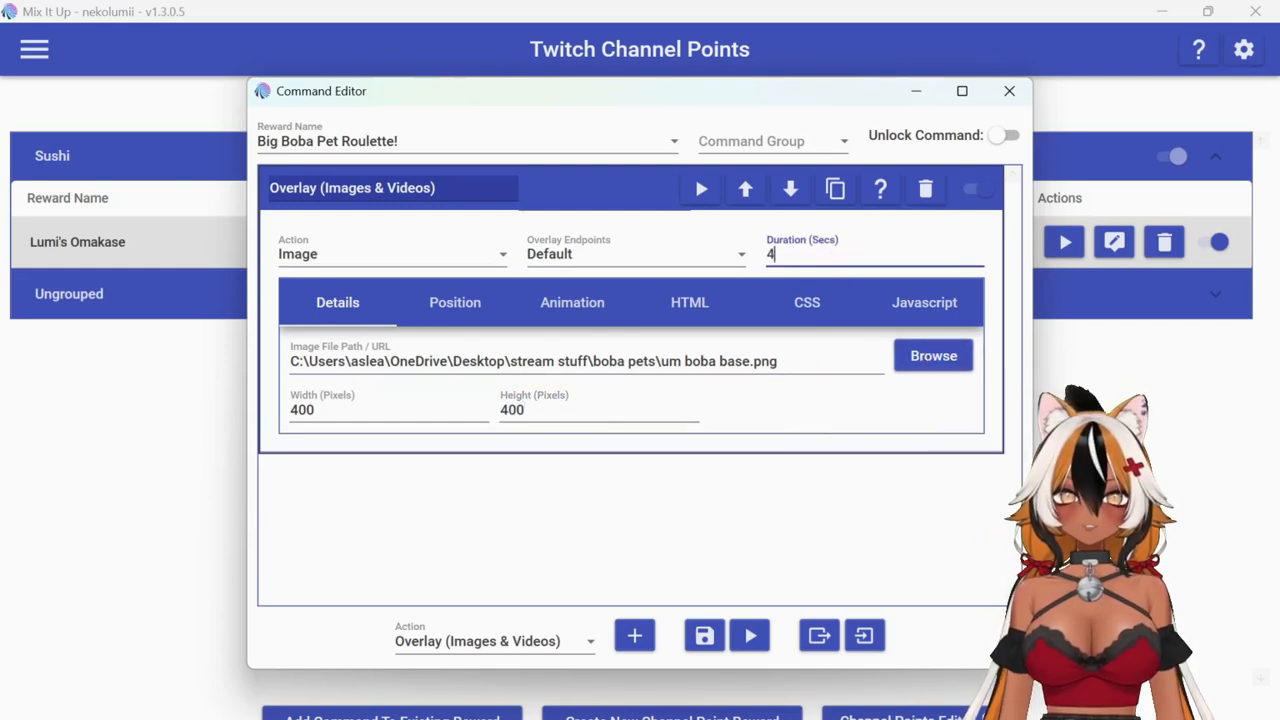
- Add an extra animation entry to the overlay image and set its Entrance animation to Slide In Right
left_click(598, 314)
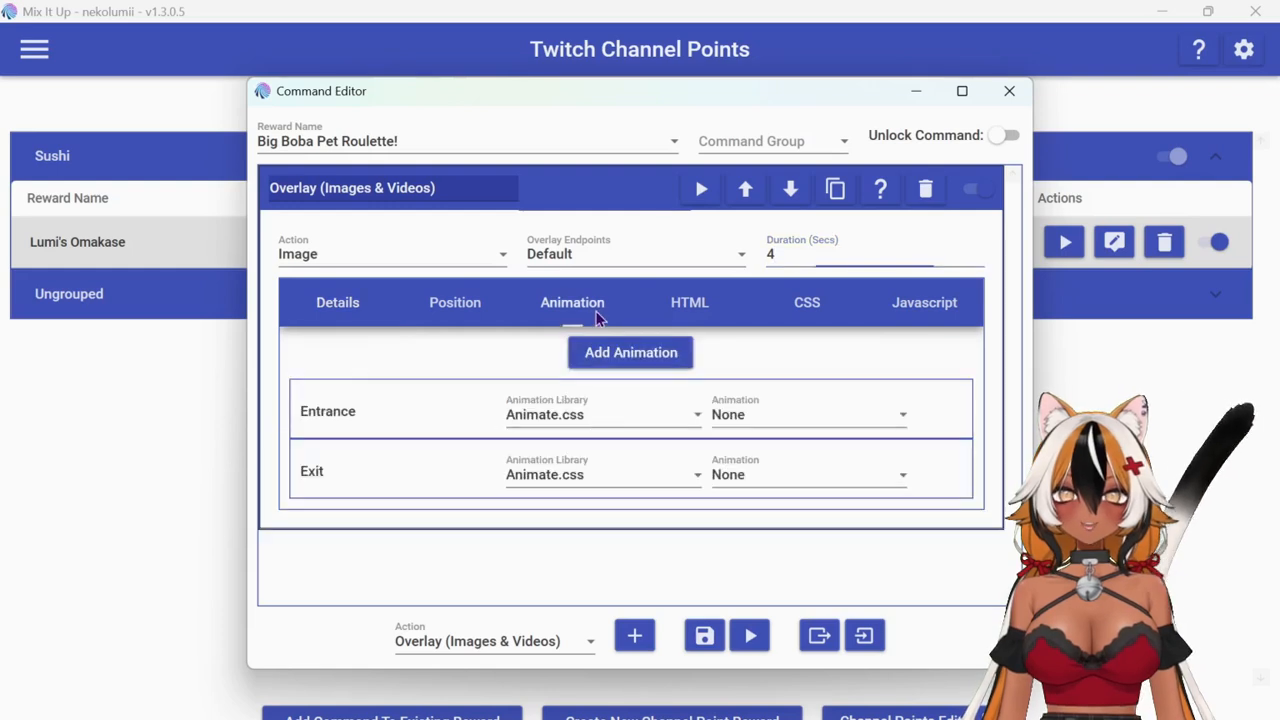
left_click(670, 360)
left_click(758, 416)
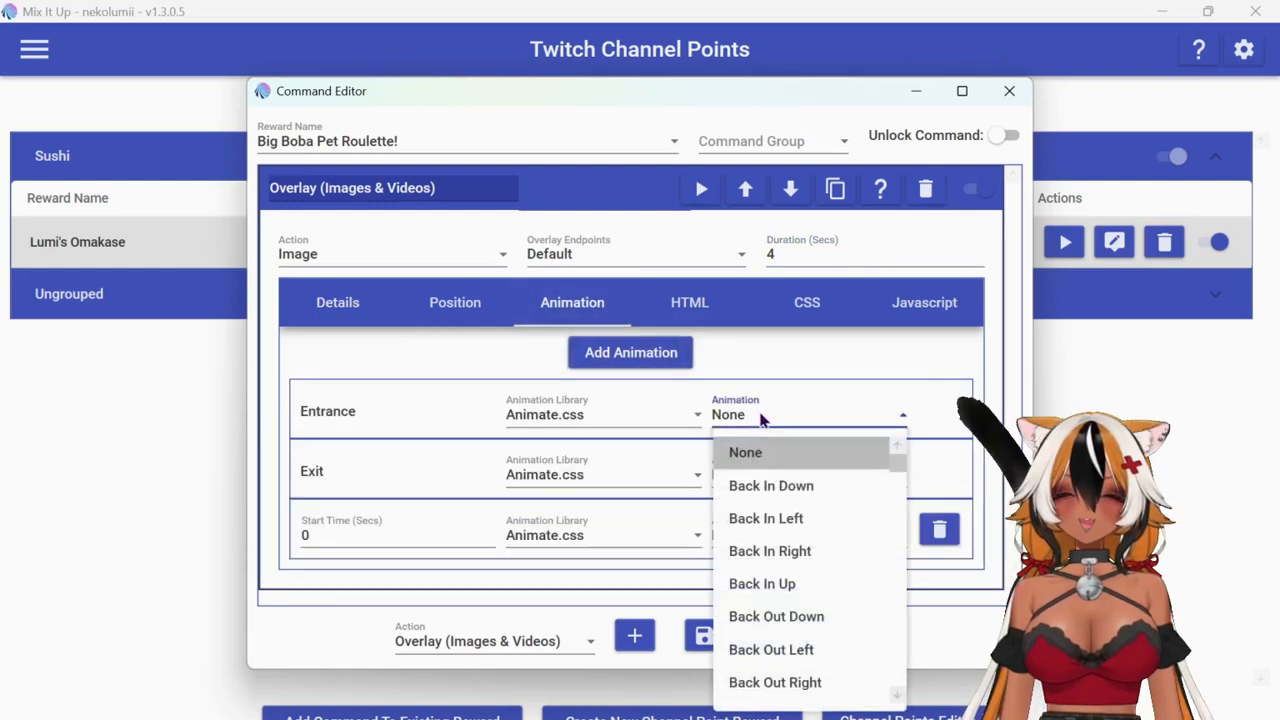
scroll(768, 420, "down", 15)
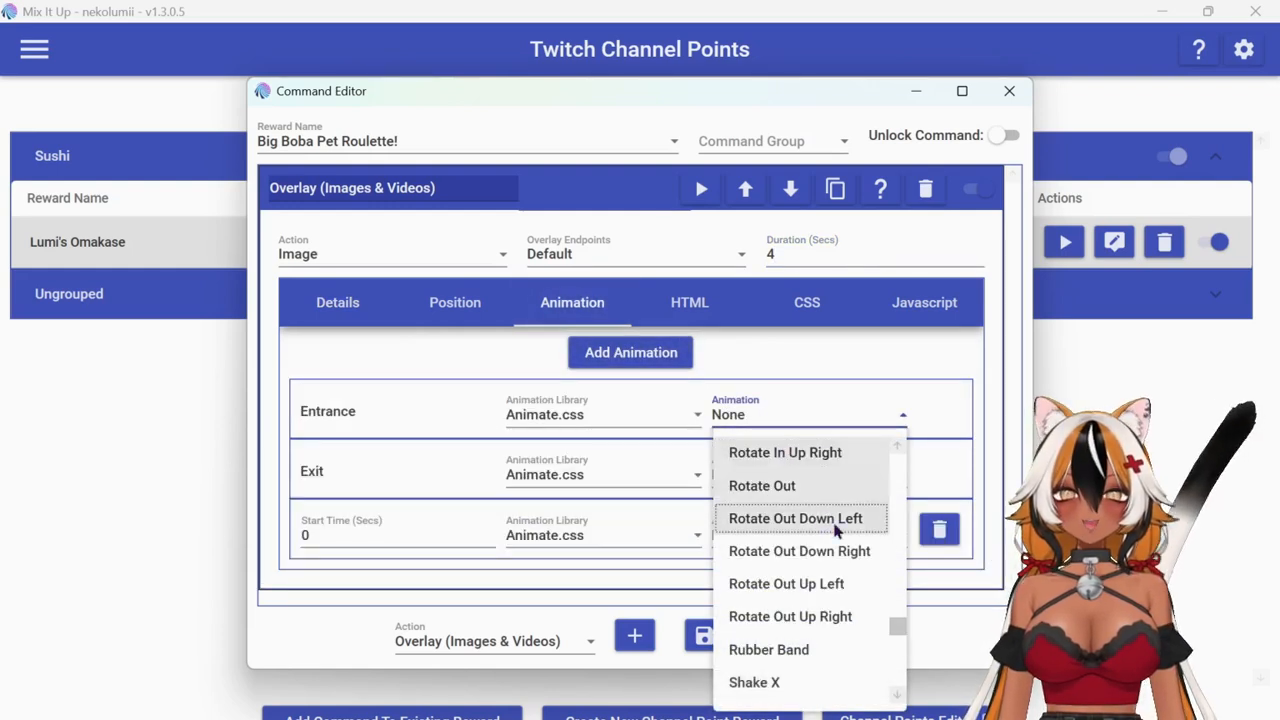
scroll(840, 597, "down", 2)
scroll(840, 597, "down", 1)
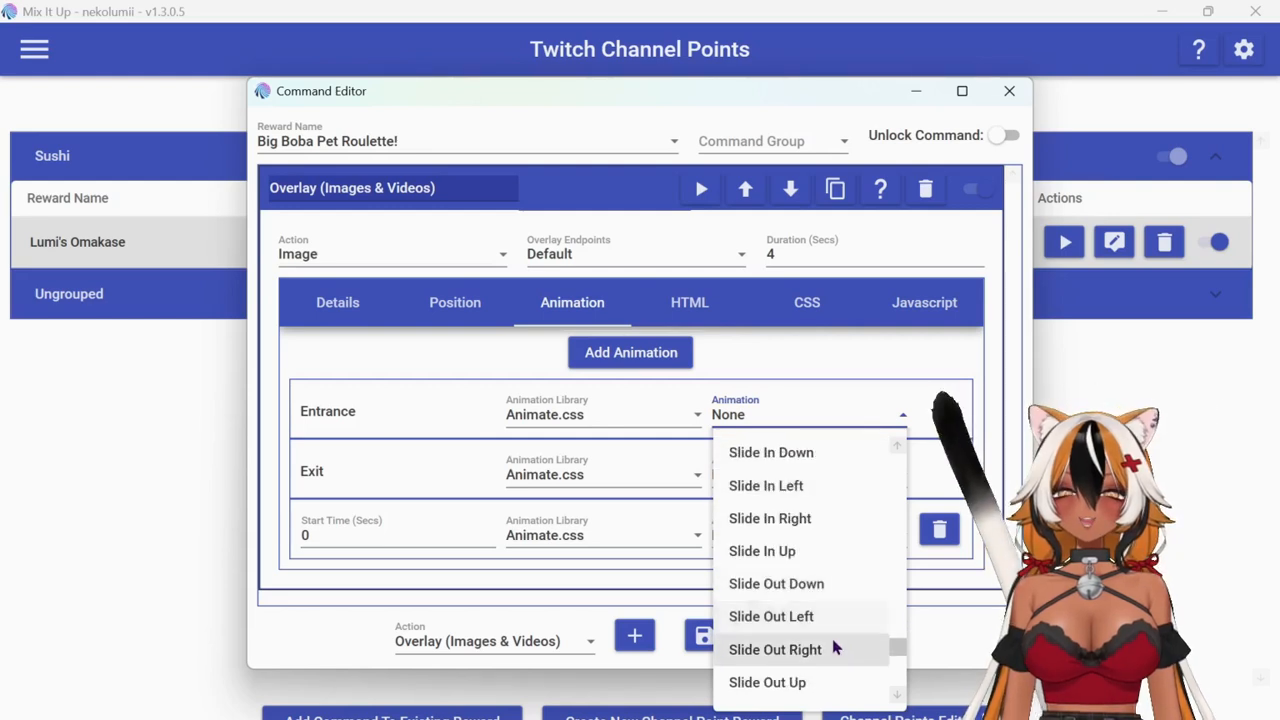
left_click(812, 519)
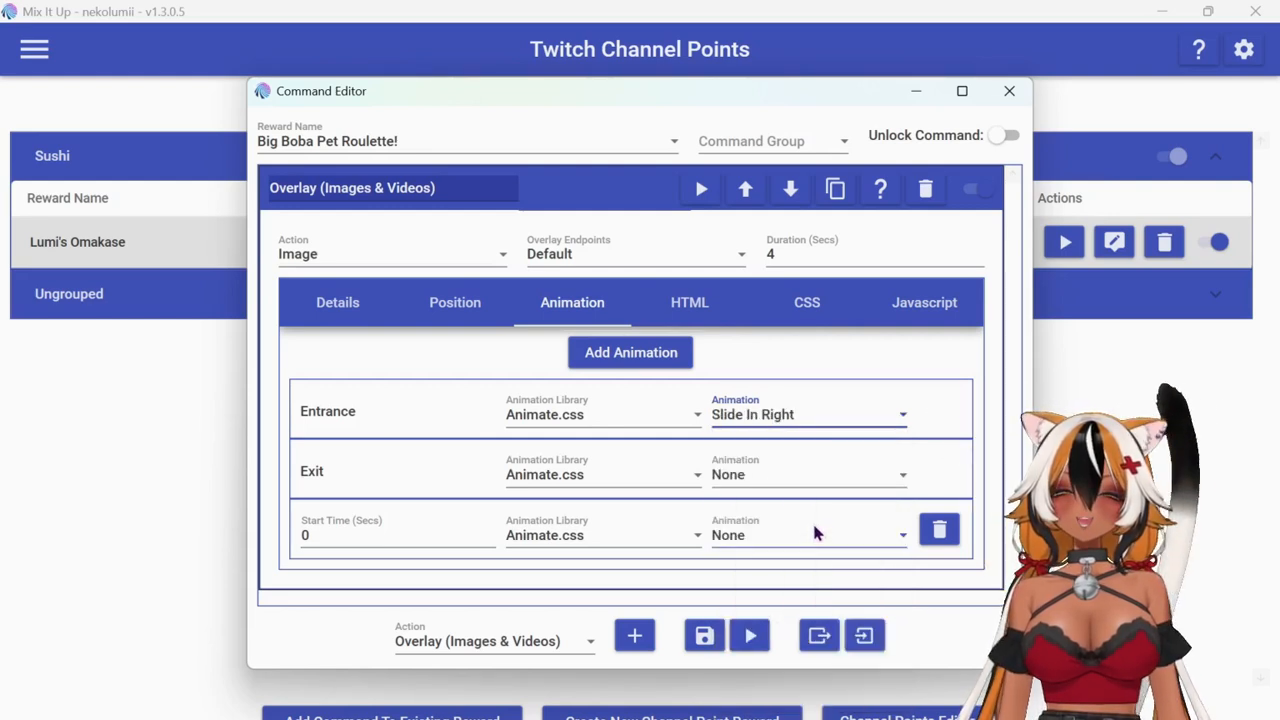
- Set the overlay image's Exit animation to Slide Out Left
left_click(781, 476)
scroll(790, 540, "down", 15)
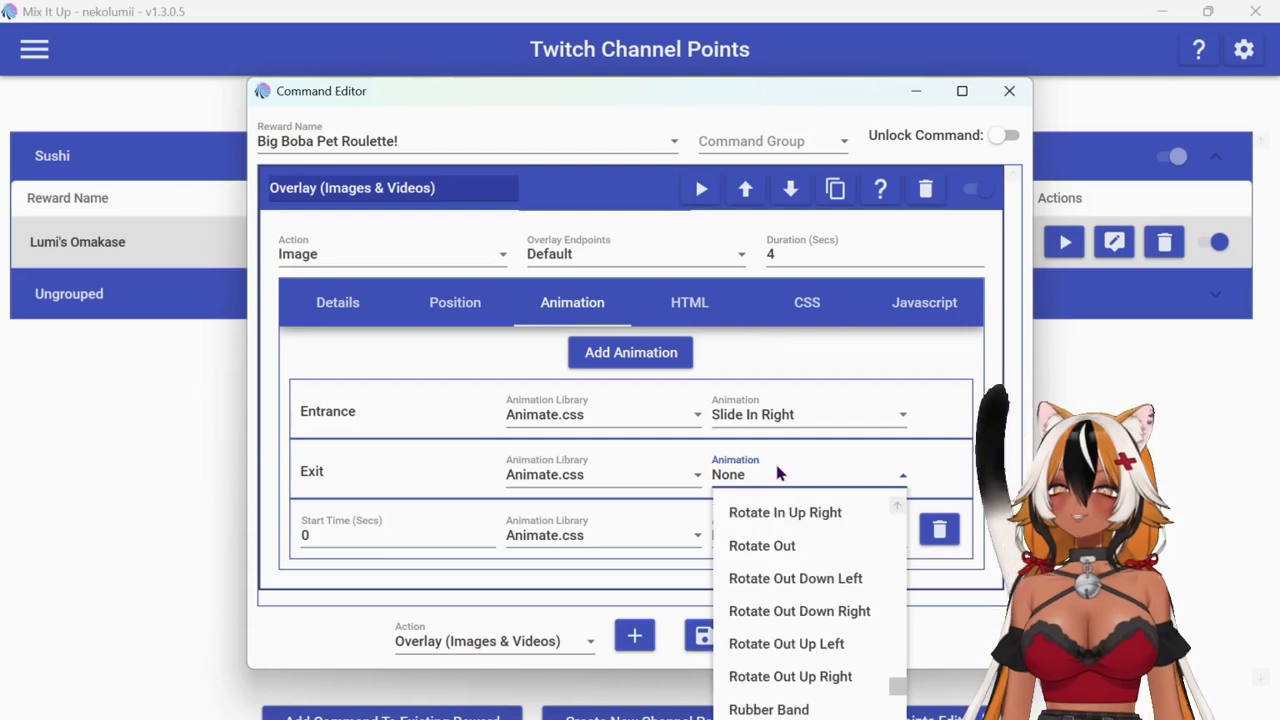
scroll(825, 585, "down", 2)
scroll(823, 586, "down", 2)
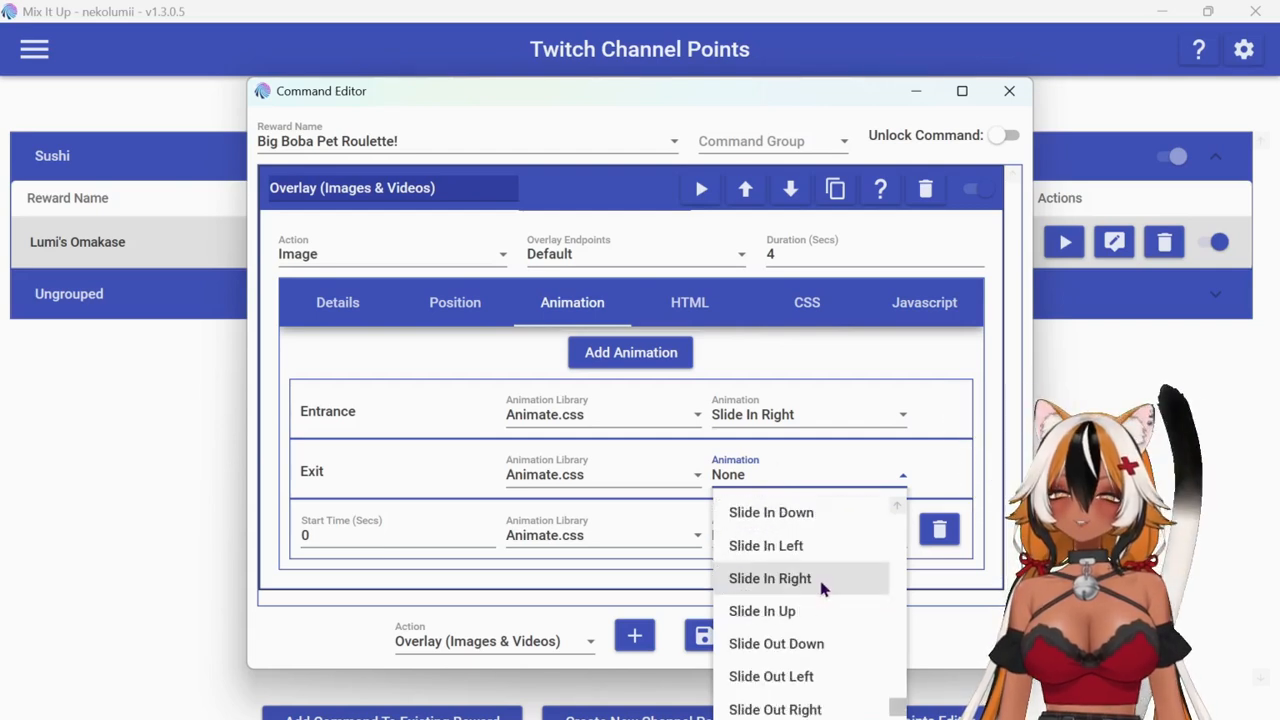
left_click(780, 675)
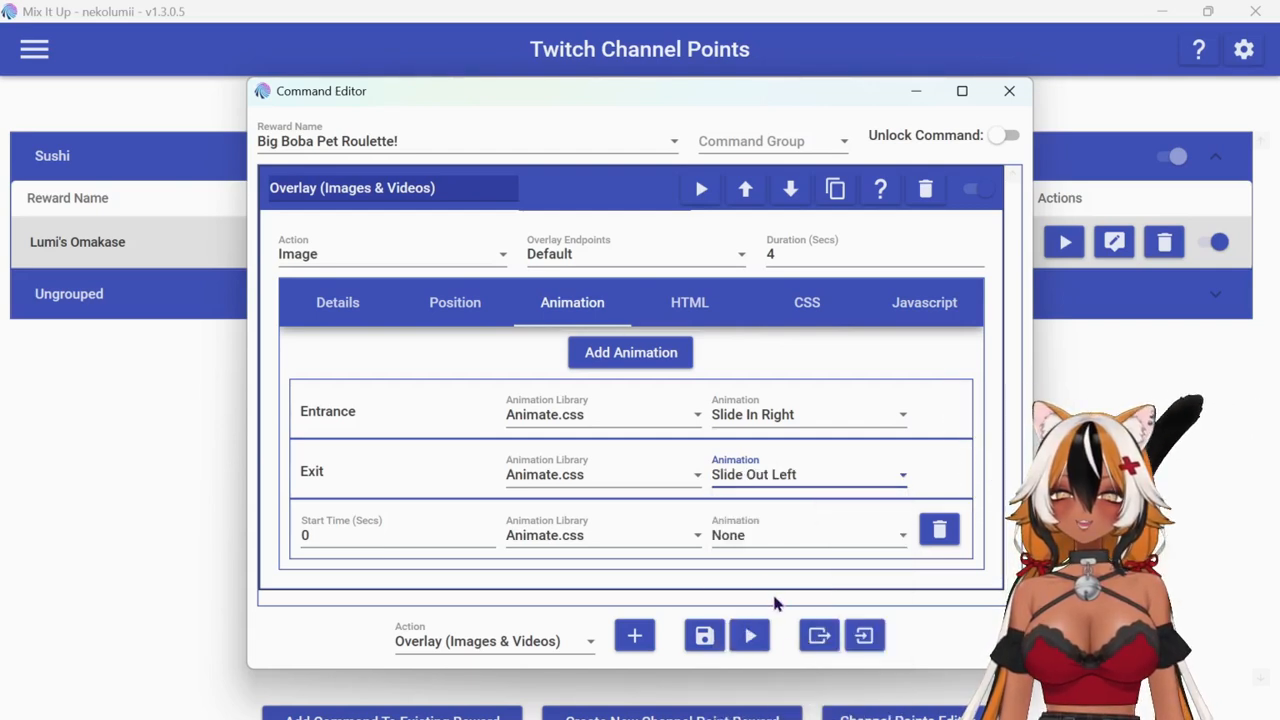
- Set the added animation entry to Tada and collapse the overlay action
left_click(755, 537)
scroll(826, 483, "down", 20)
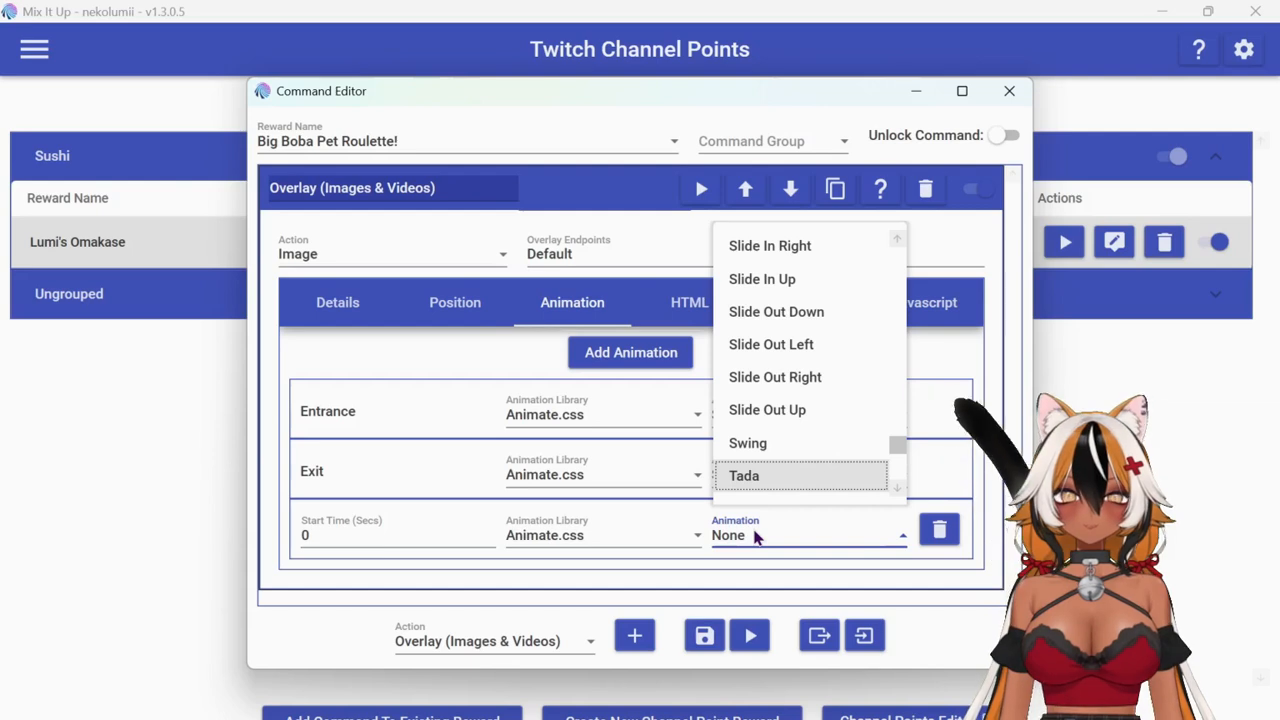
left_click(826, 480)
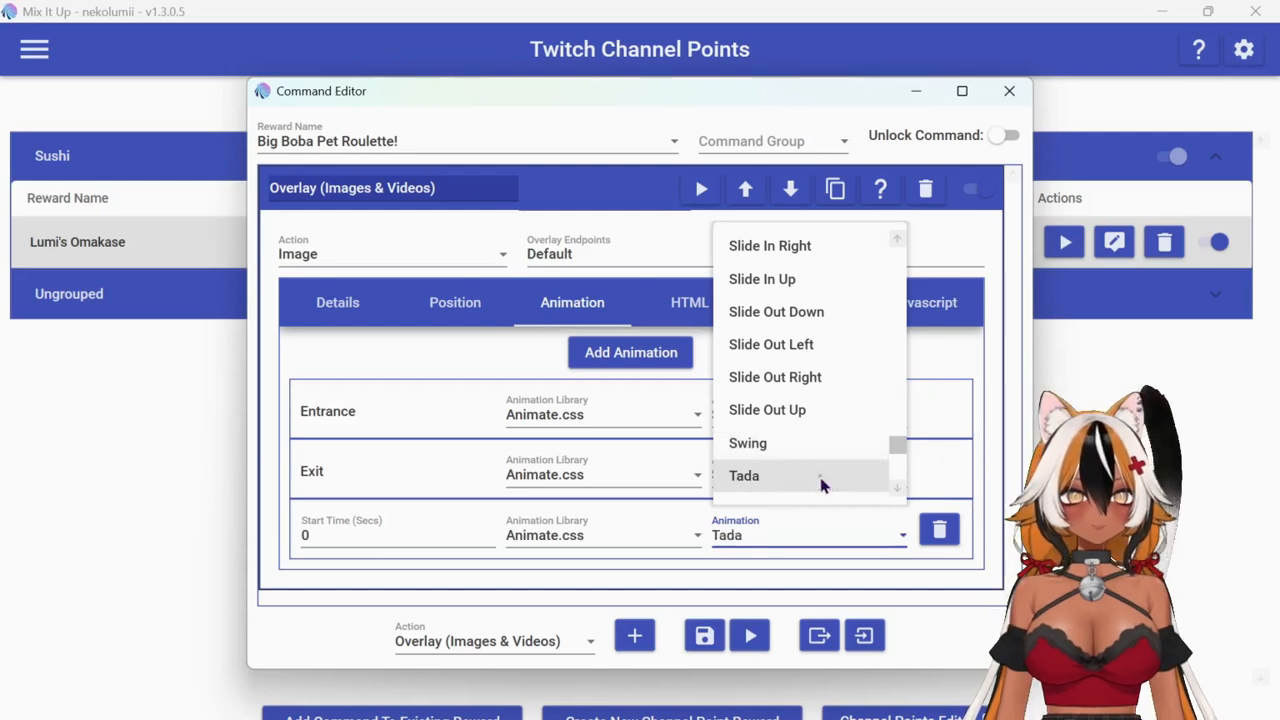
left_click(628, 202)
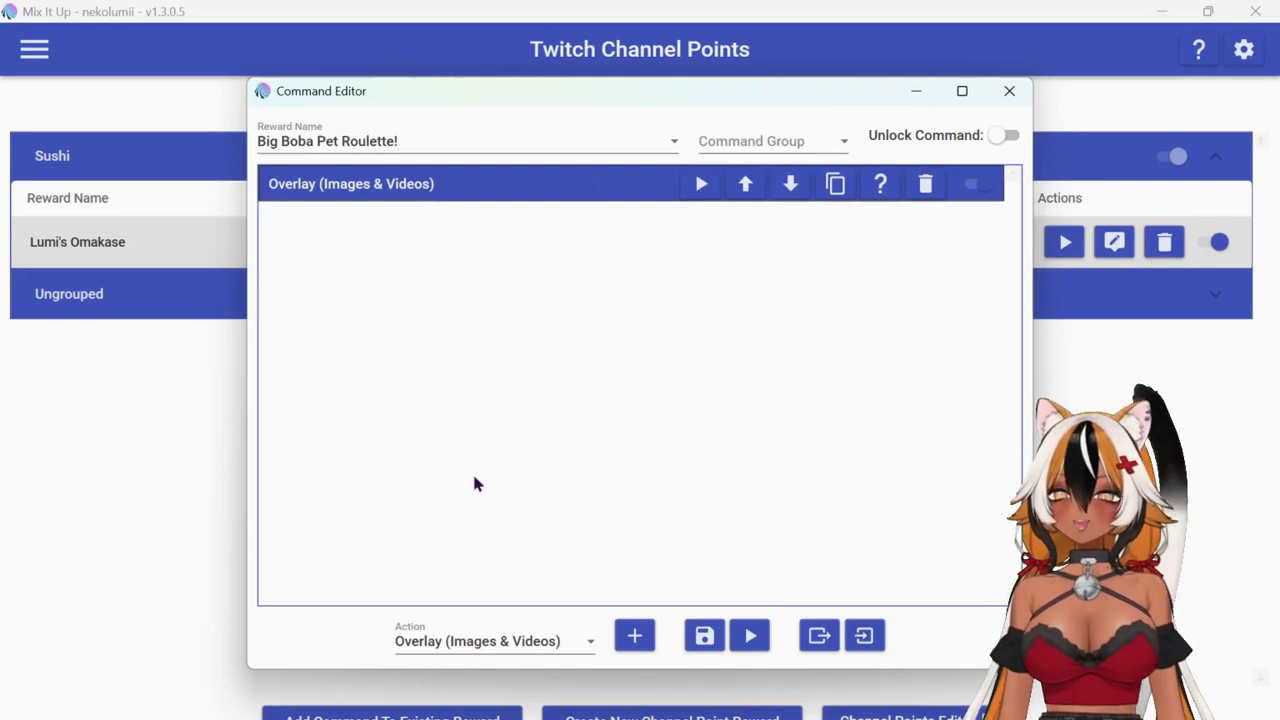
- Add a Sound action that plays ice-faling-into-glass-sfx-105431.mp3 from the boba pets folder
left_click(587, 645)
scroll(563, 500, "down", 1)
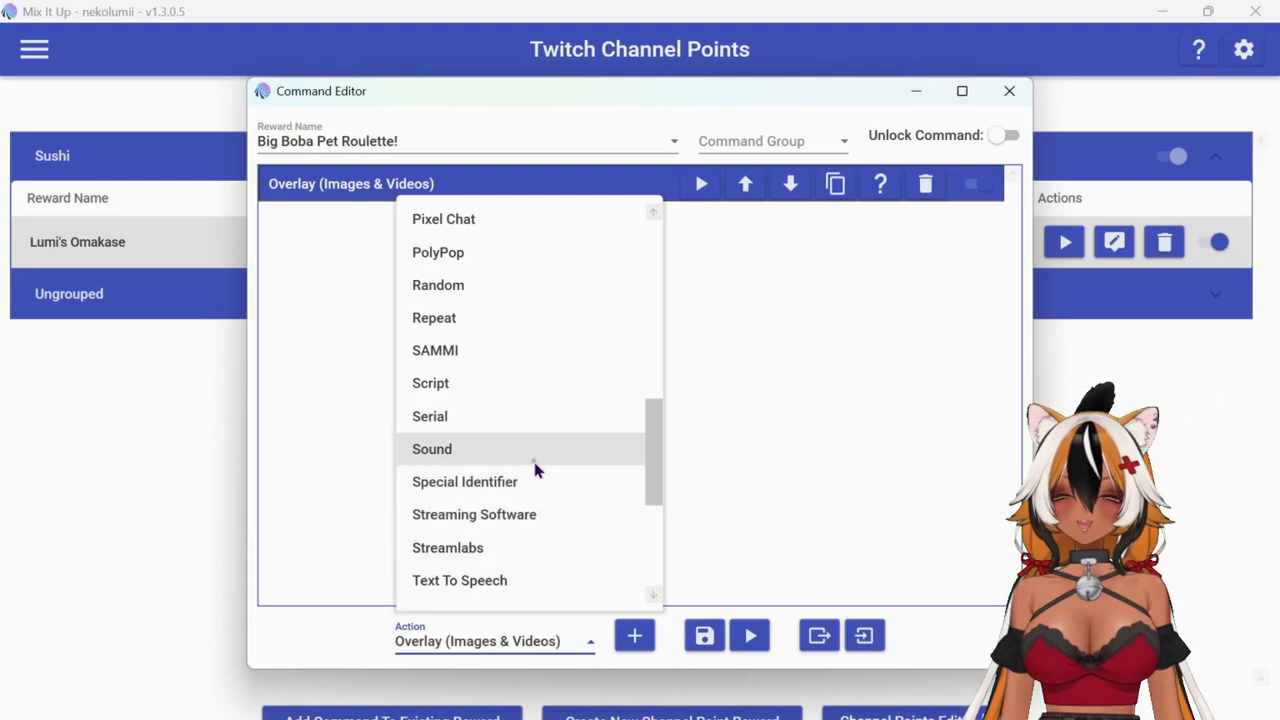
left_click(535, 462)
left_click(634, 637)
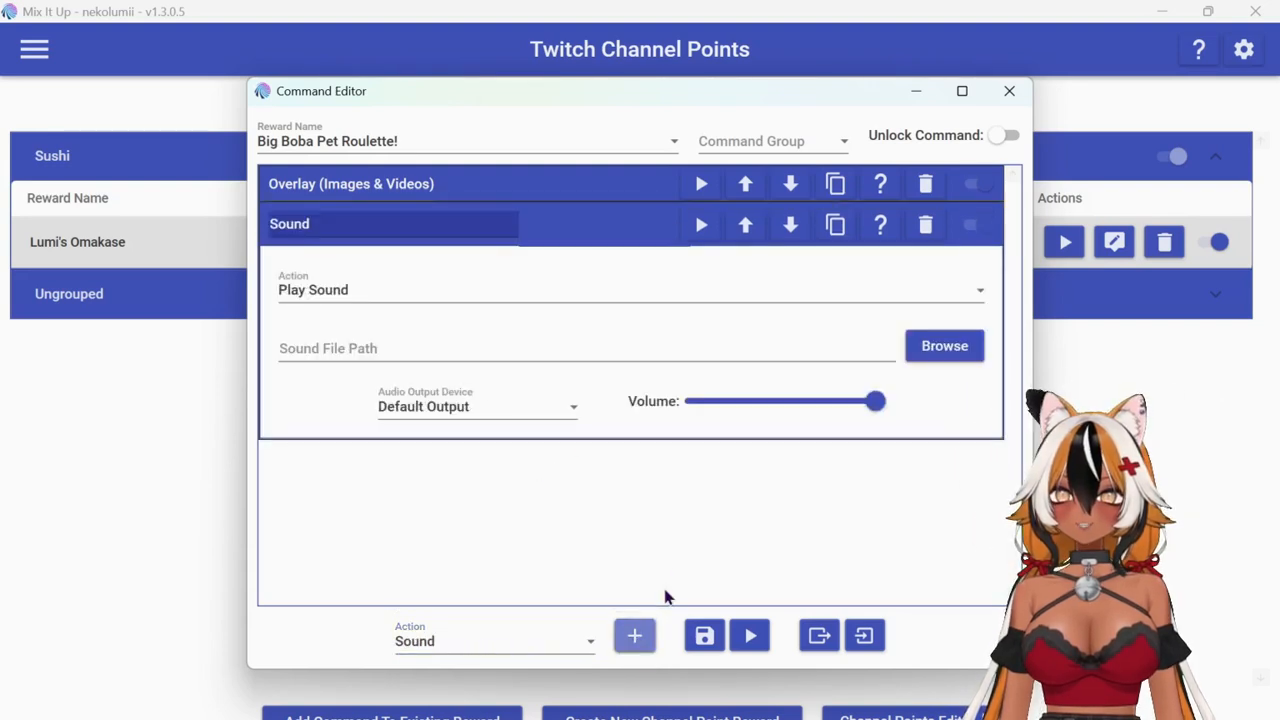
left_click(956, 346)
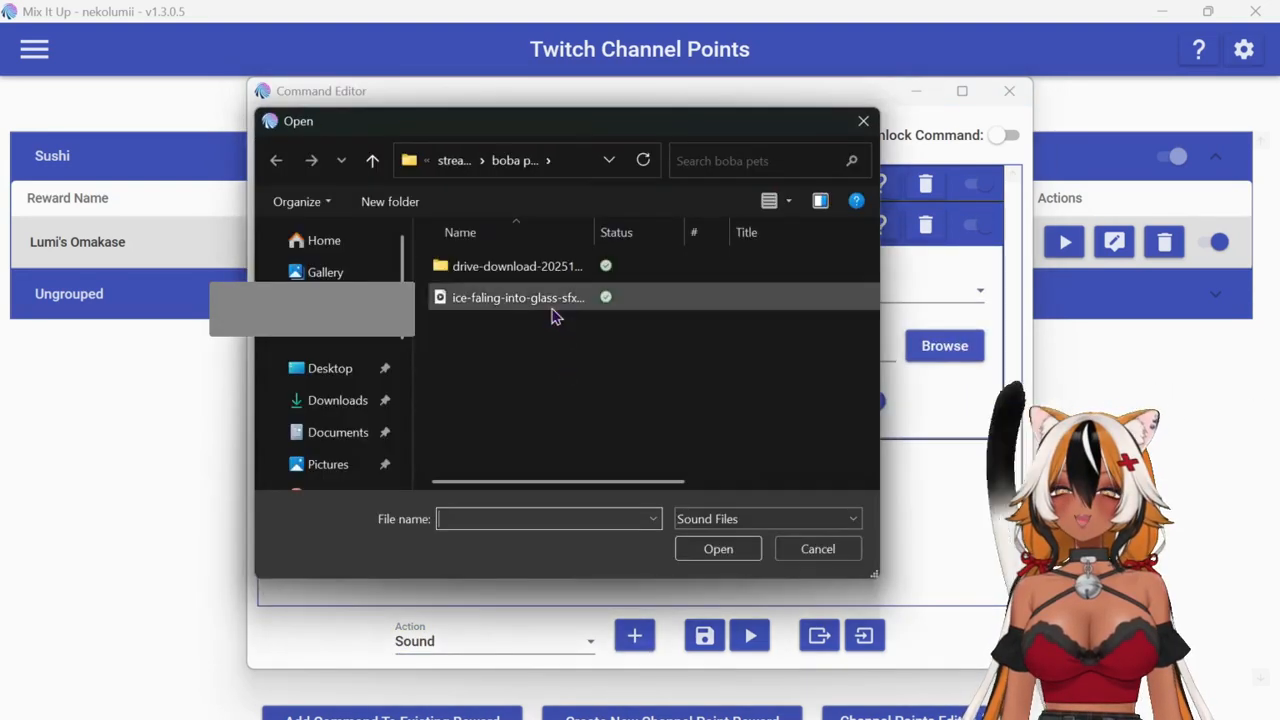
left_click(545, 298)
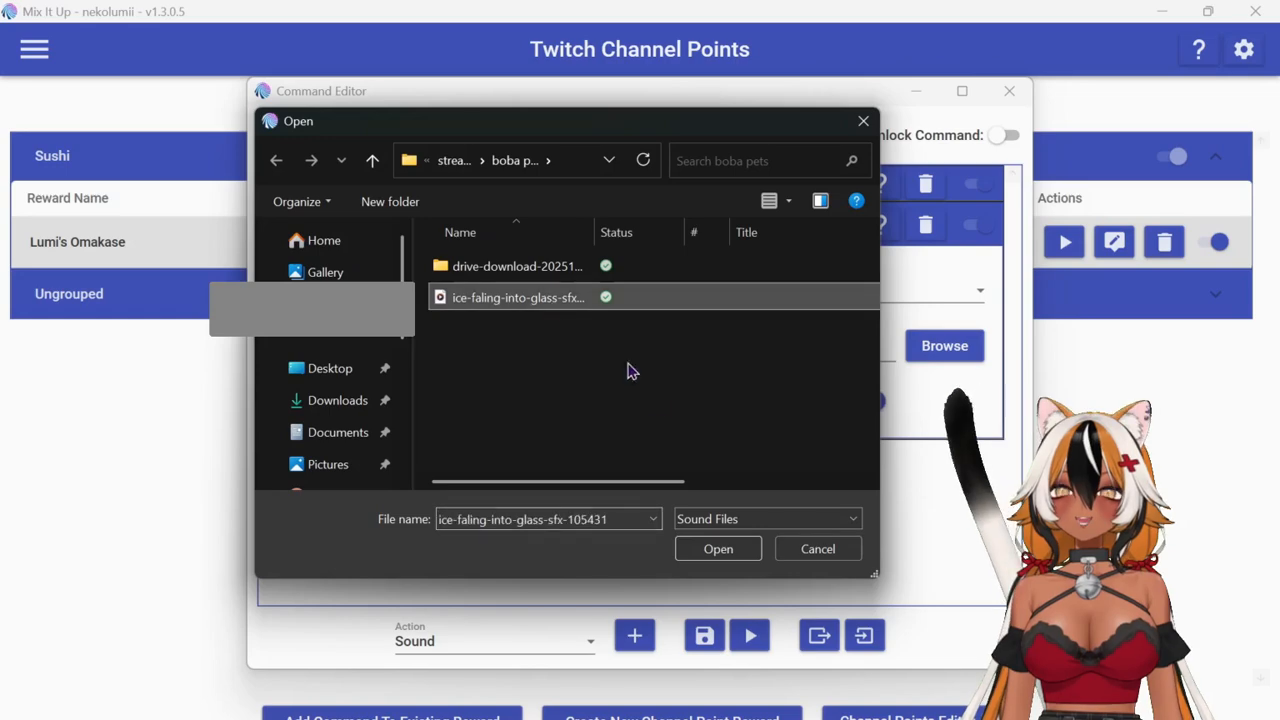
left_click(718, 549)
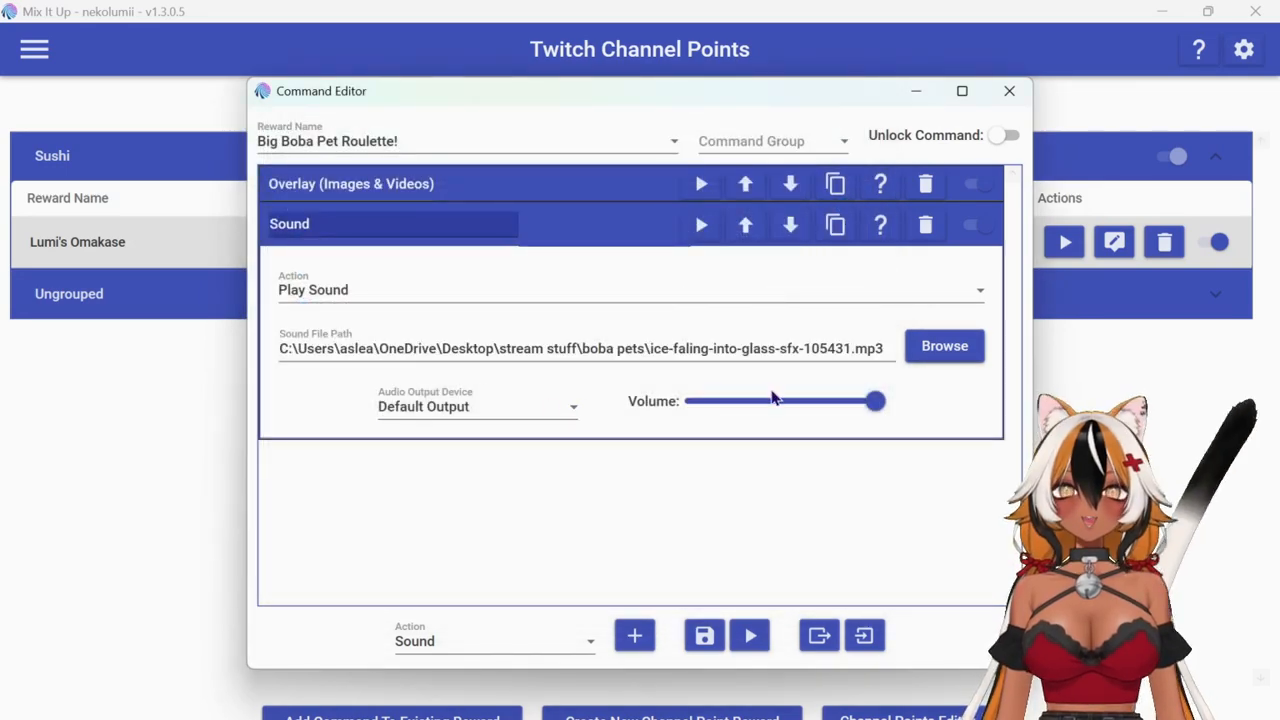
- Lower the sound's volume to about 46 and collapse the Sound action
left_click(773, 400)
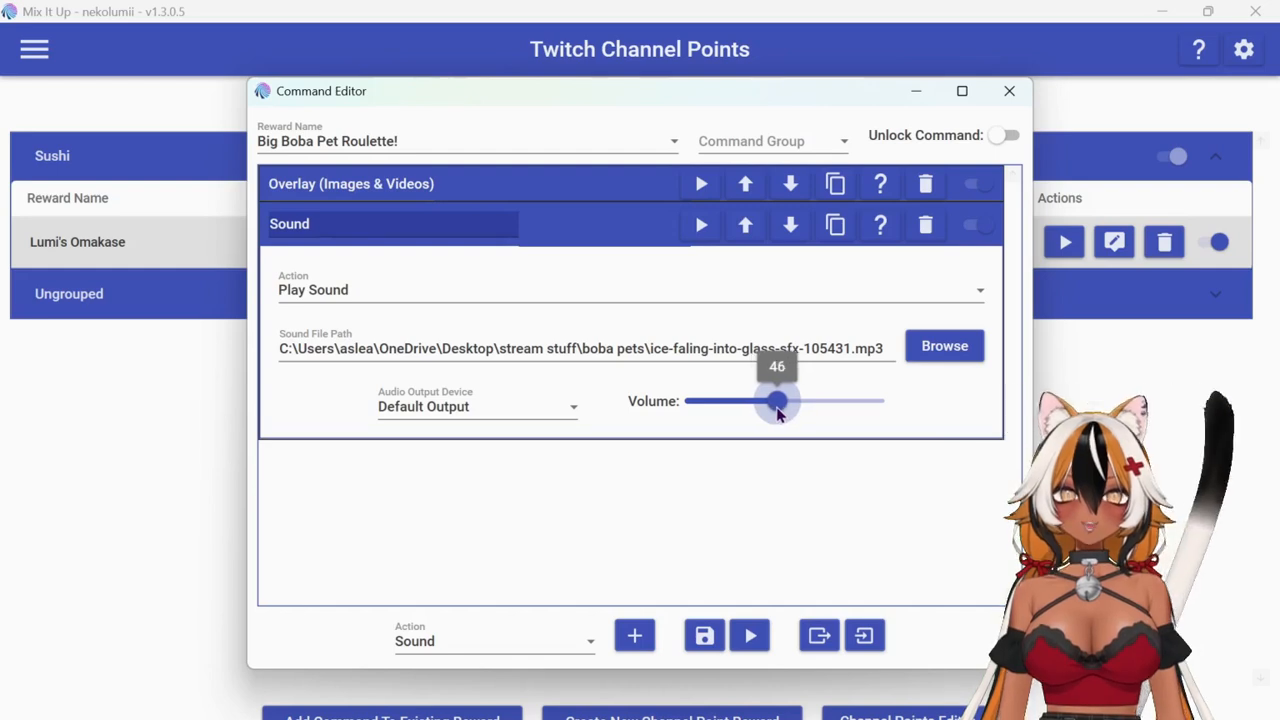
left_click_drag(778, 412, 776, 413)
left_click(613, 237)
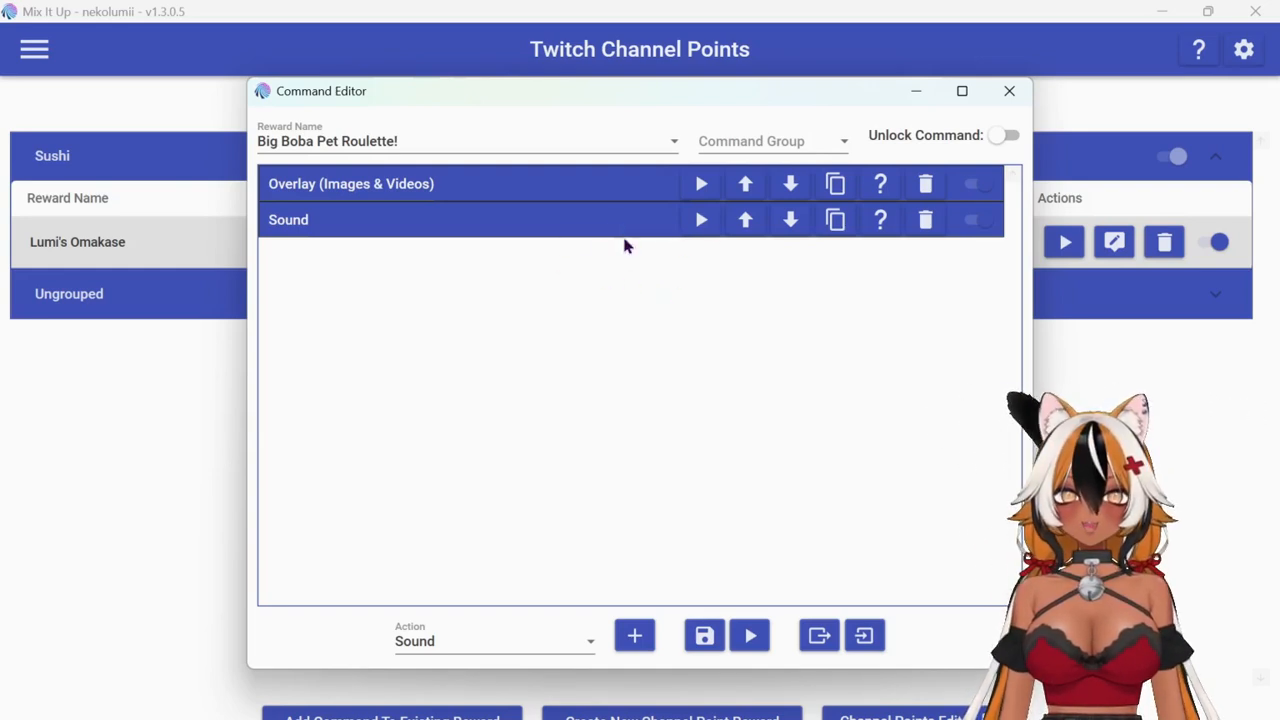
- Add a Chat Message action with the text "User has ordered a mystery drink! I wonder what it will be?"
left_click(592, 648)
left_click(575, 600)
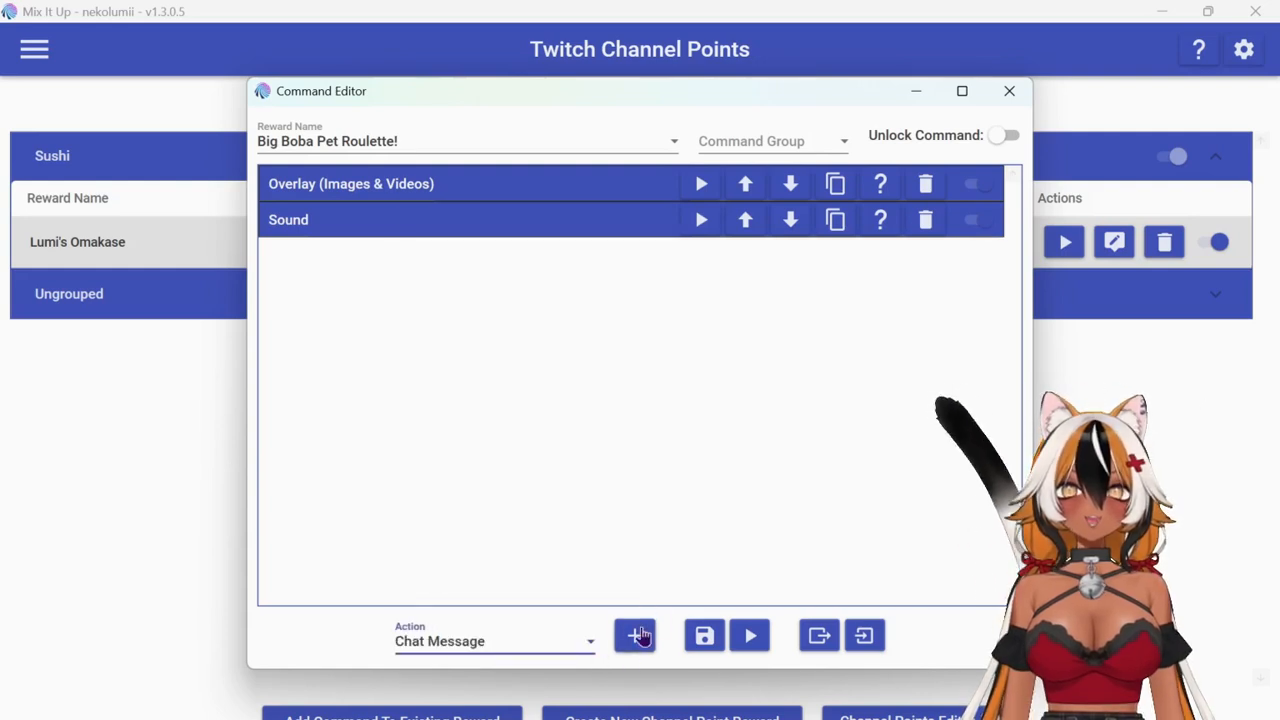
left_click(641, 638)
left_click(465, 372)
type("U")
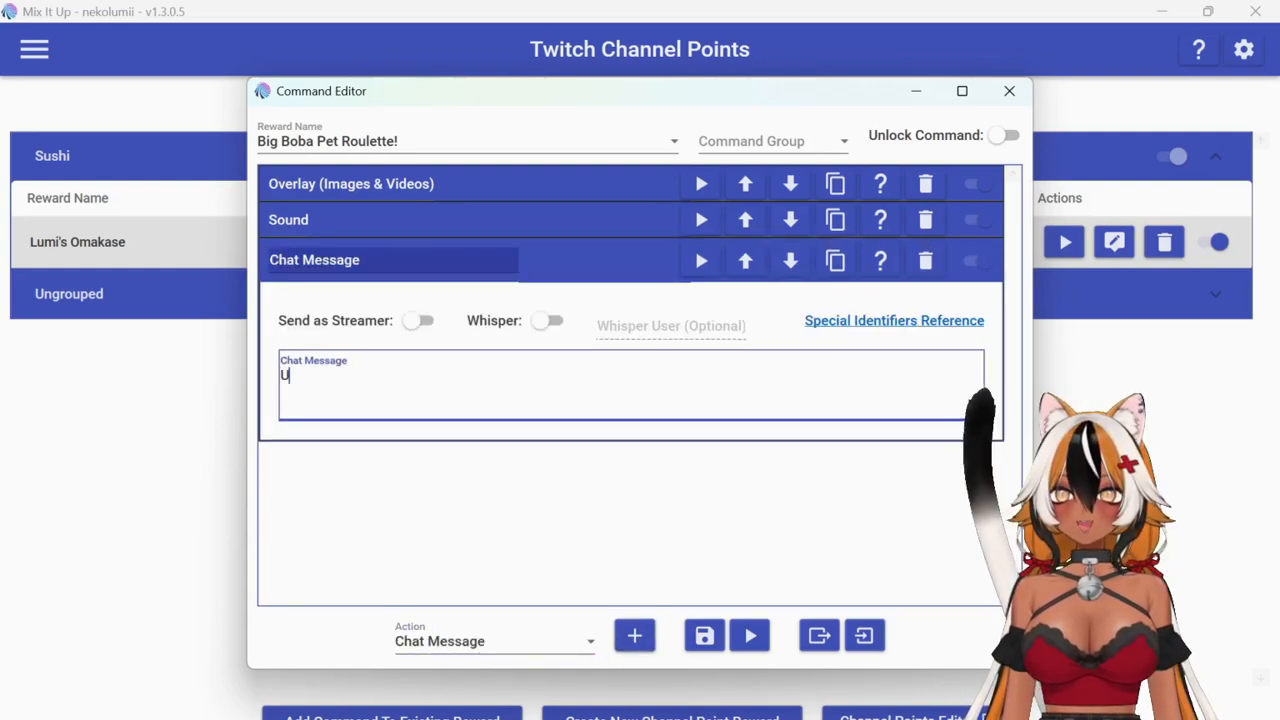
type("ser ")
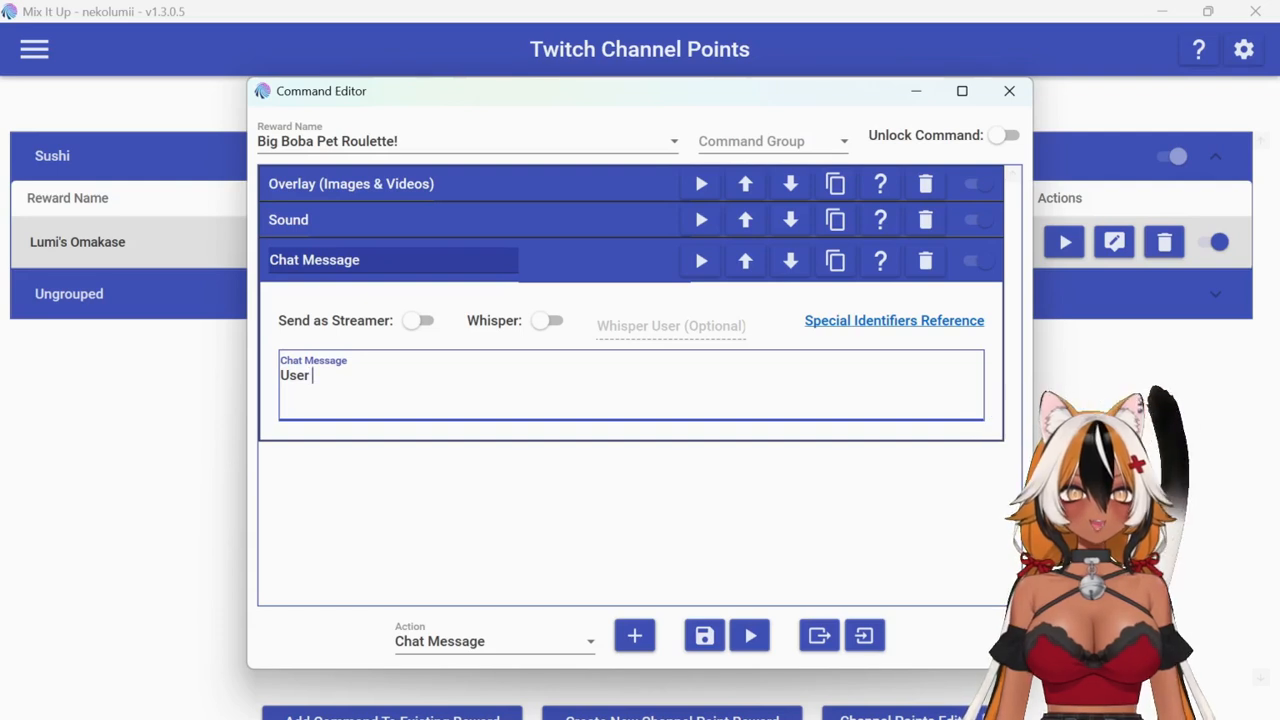
type("has ordere")
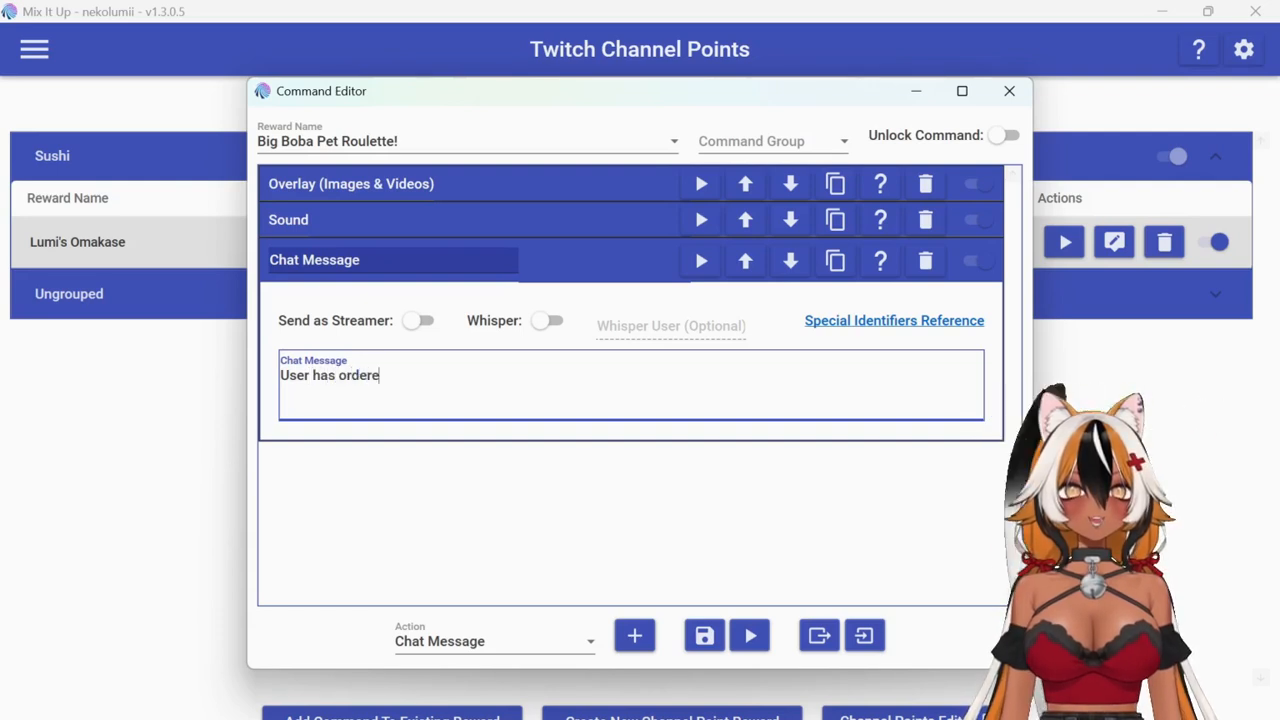
type("d a")
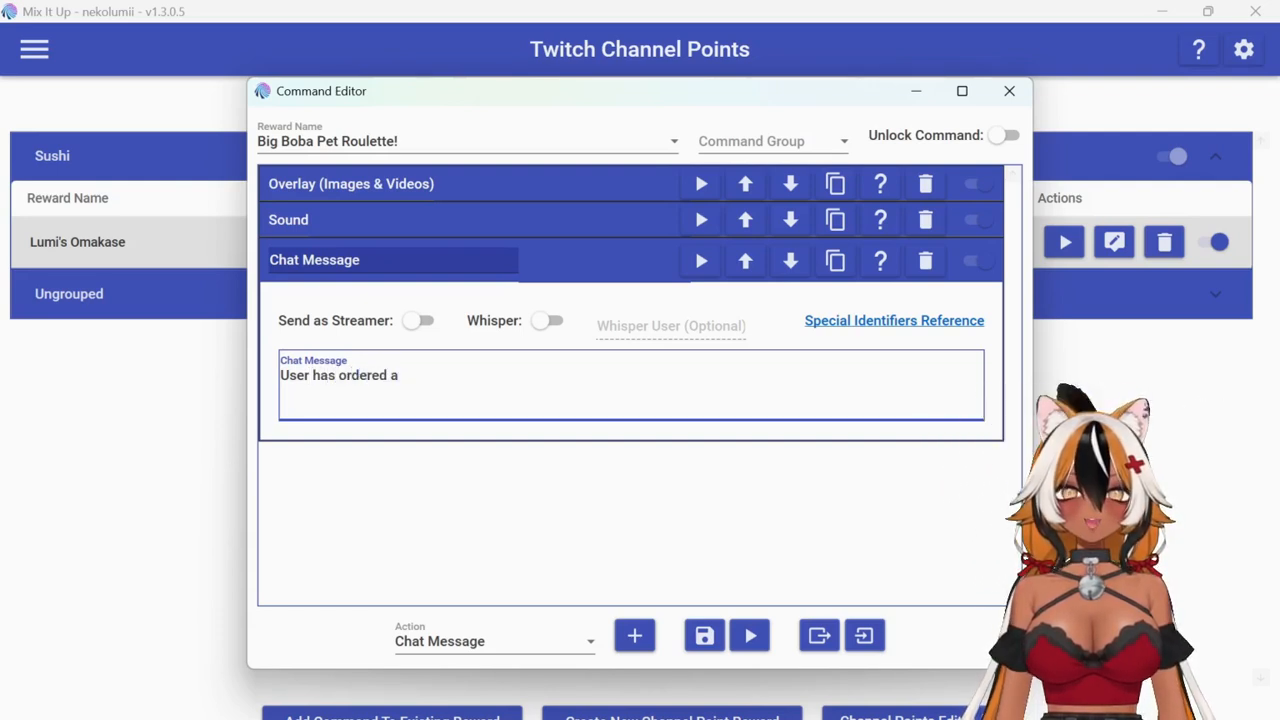
type(" mystery ")
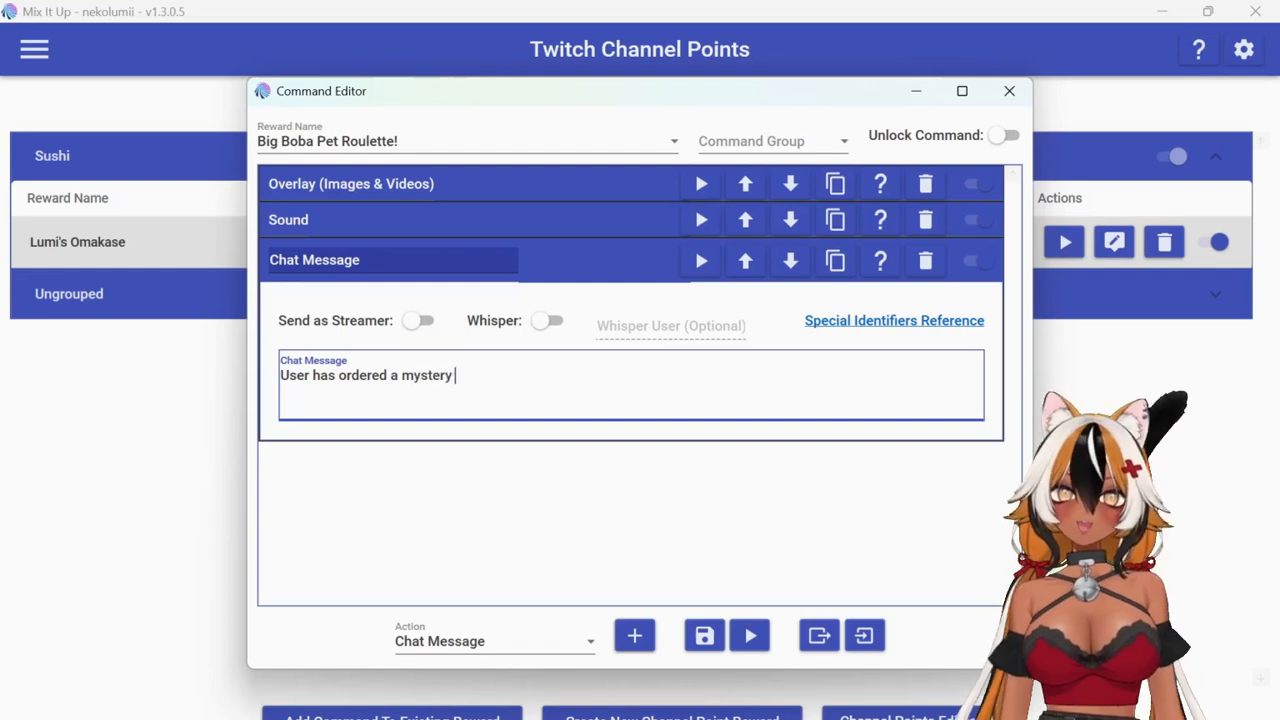
type("drink! I wo")
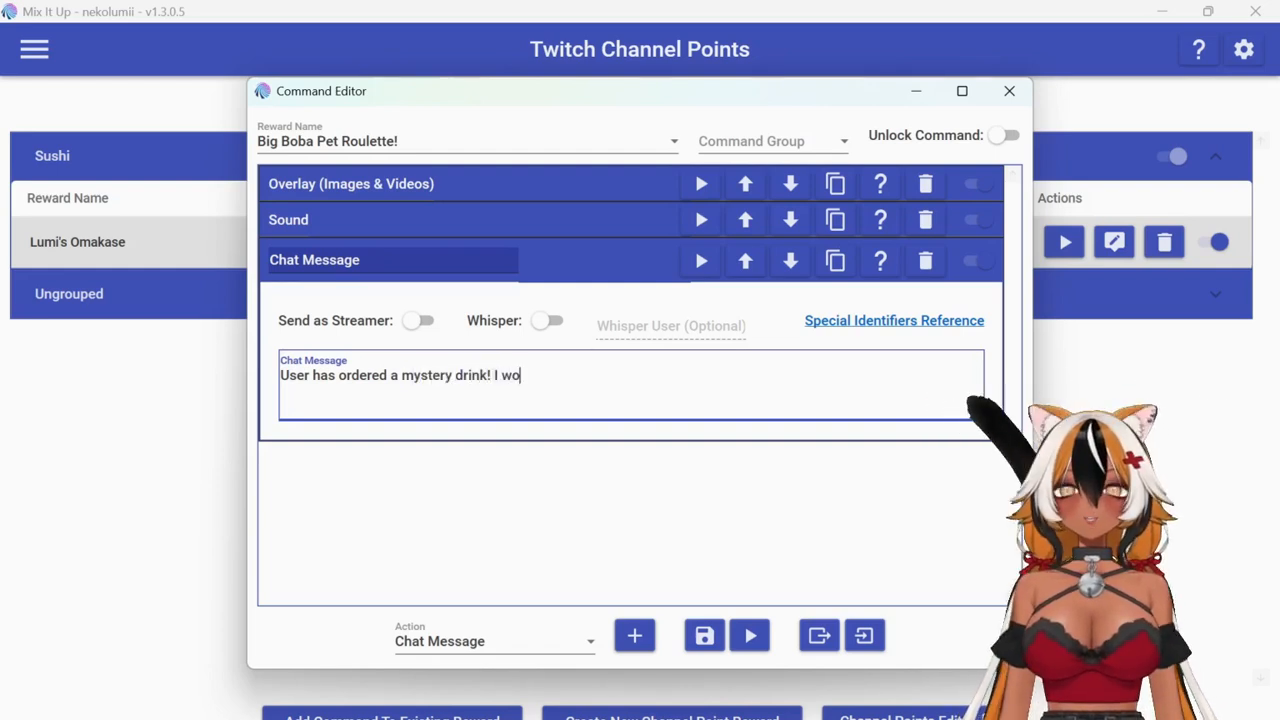
type("nder what")
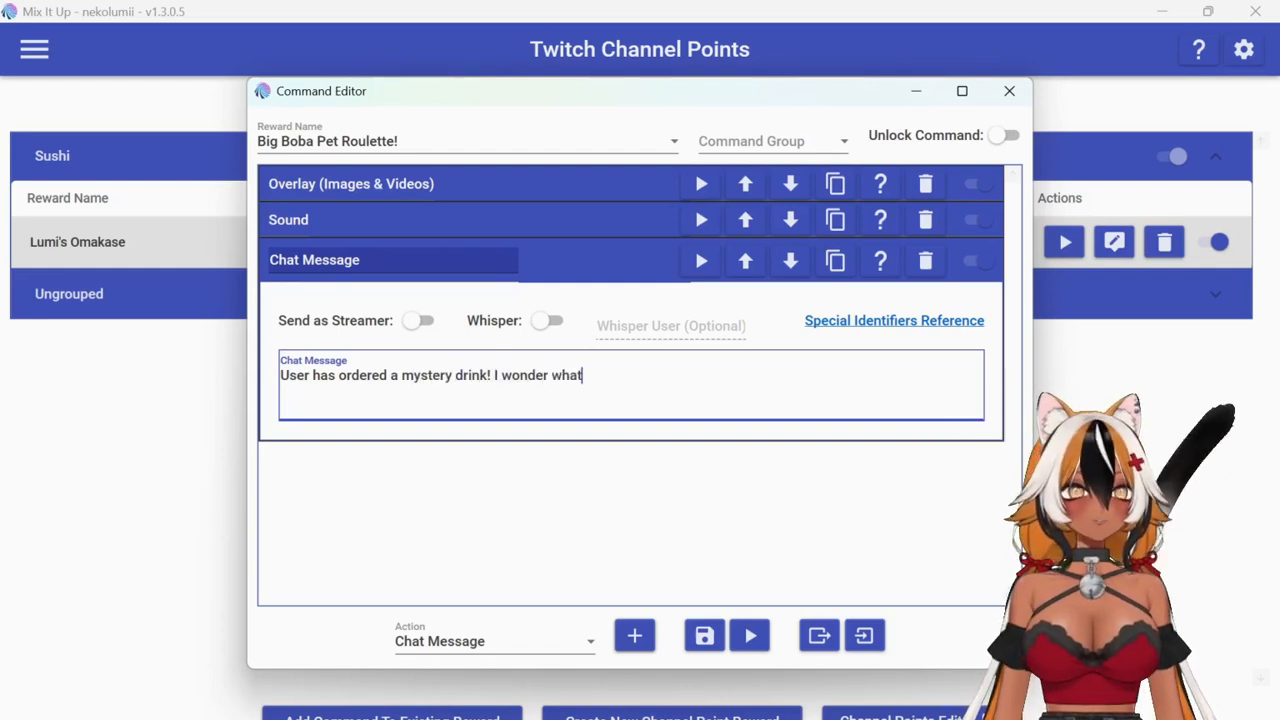
type(" it will be?")
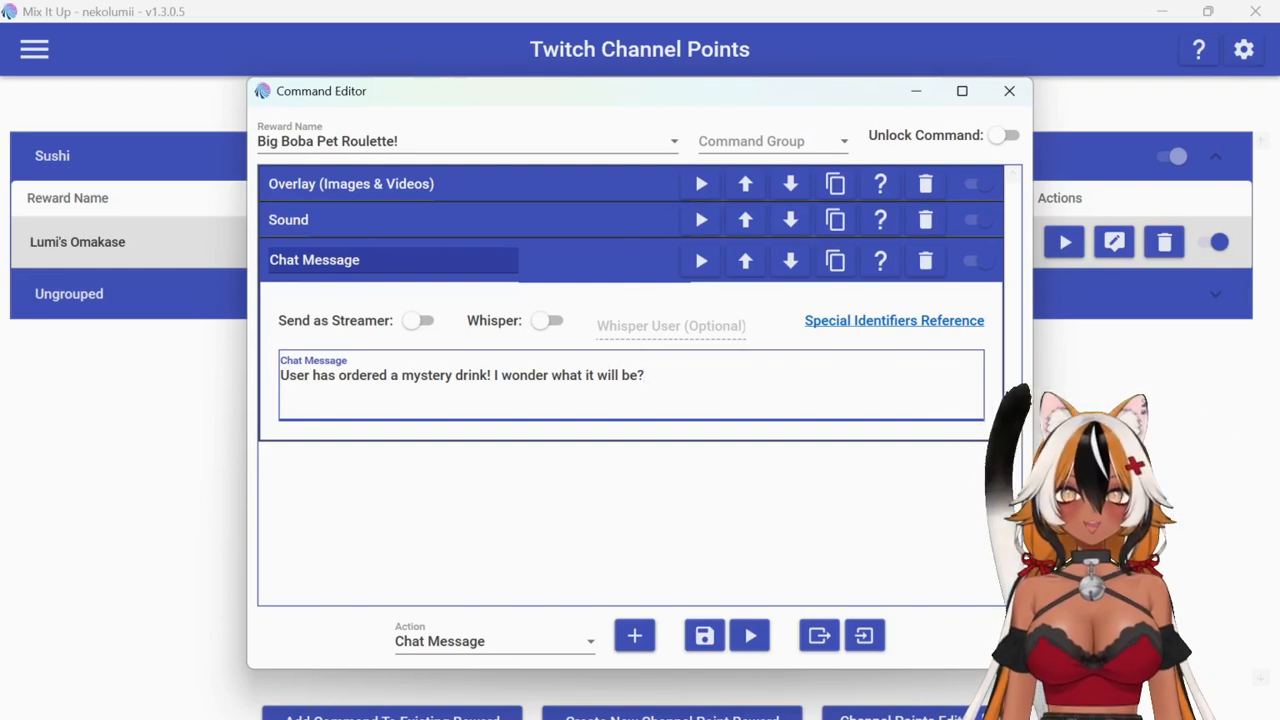
- Replace the word "User" in the chat message with "@$username" and collapse the Chat Message action
double_click(296, 376)
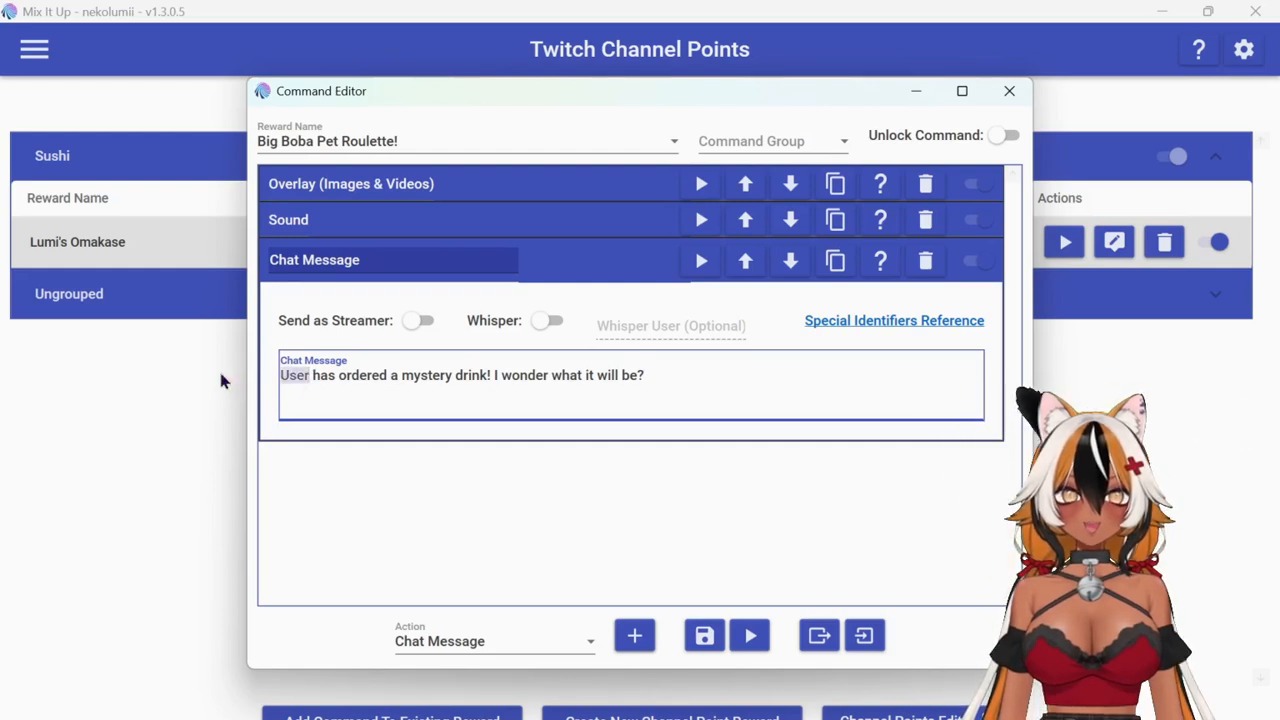
key("BackSpace")
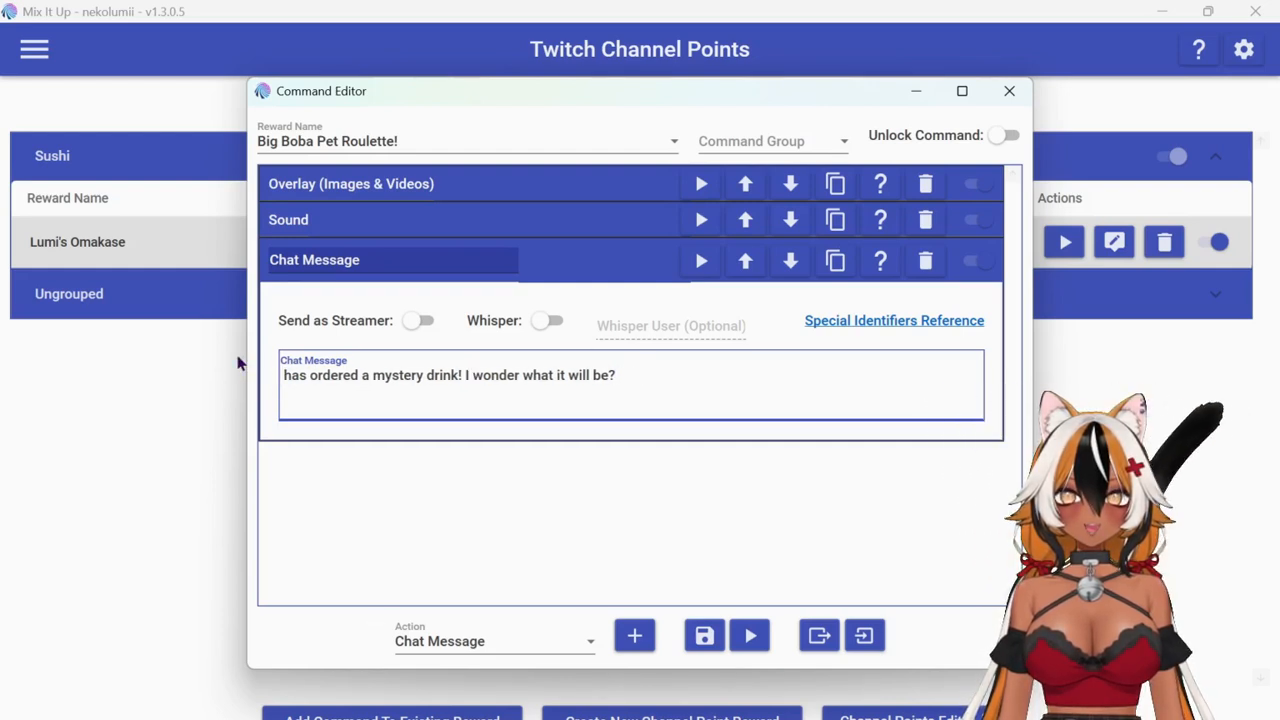
type("@$")
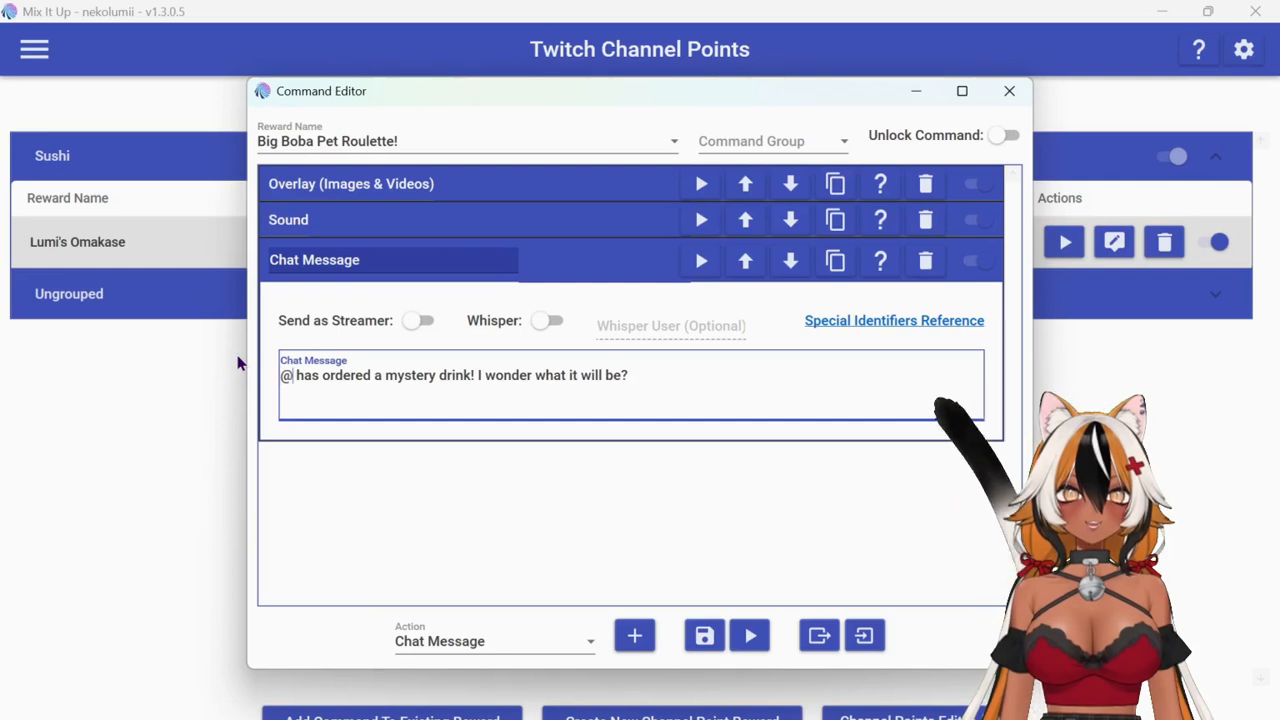
type("username")
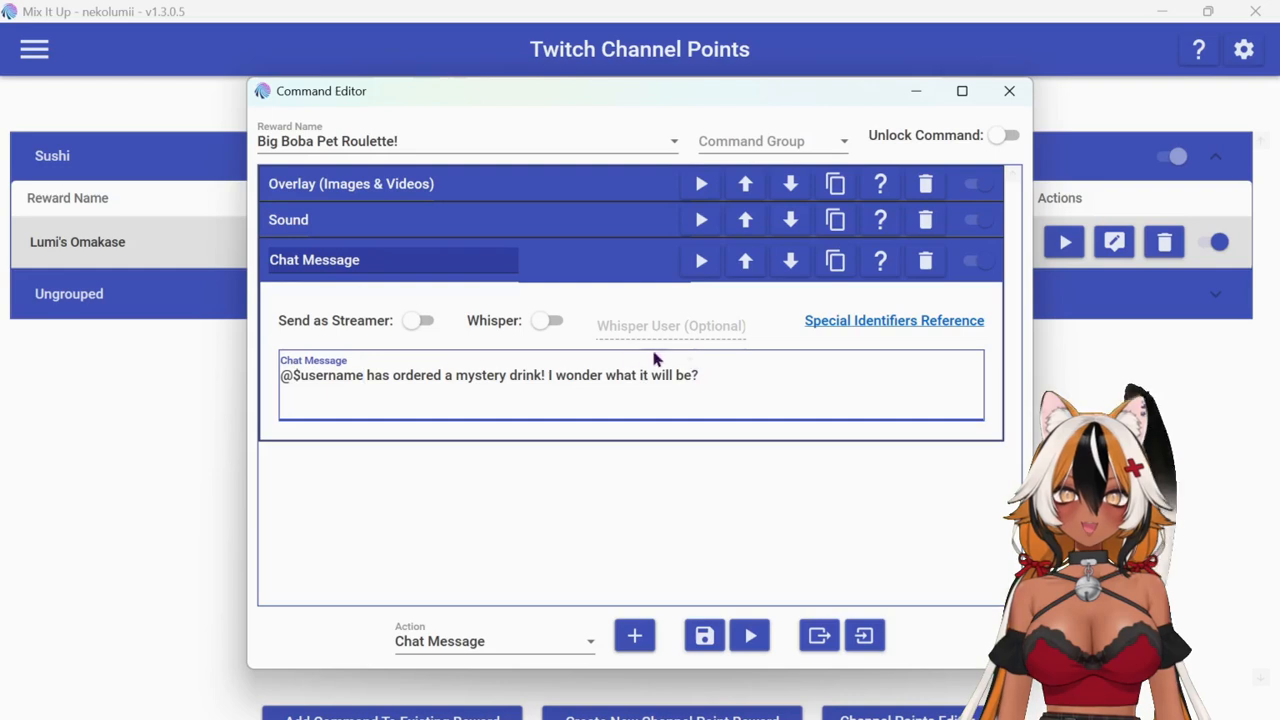
left_click(583, 268)
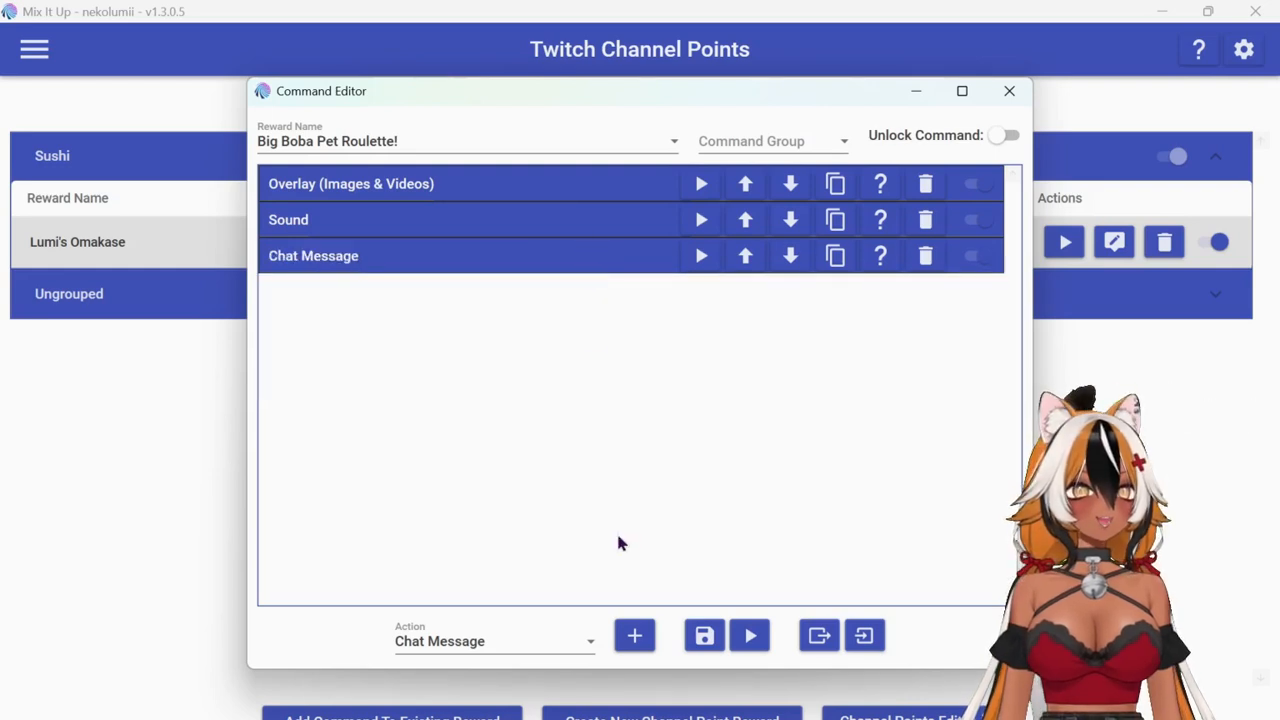
- Add a Wait action of 4 seconds after the chat message and collapse it
left_click(588, 640)
scroll(590, 460, "down", 5)
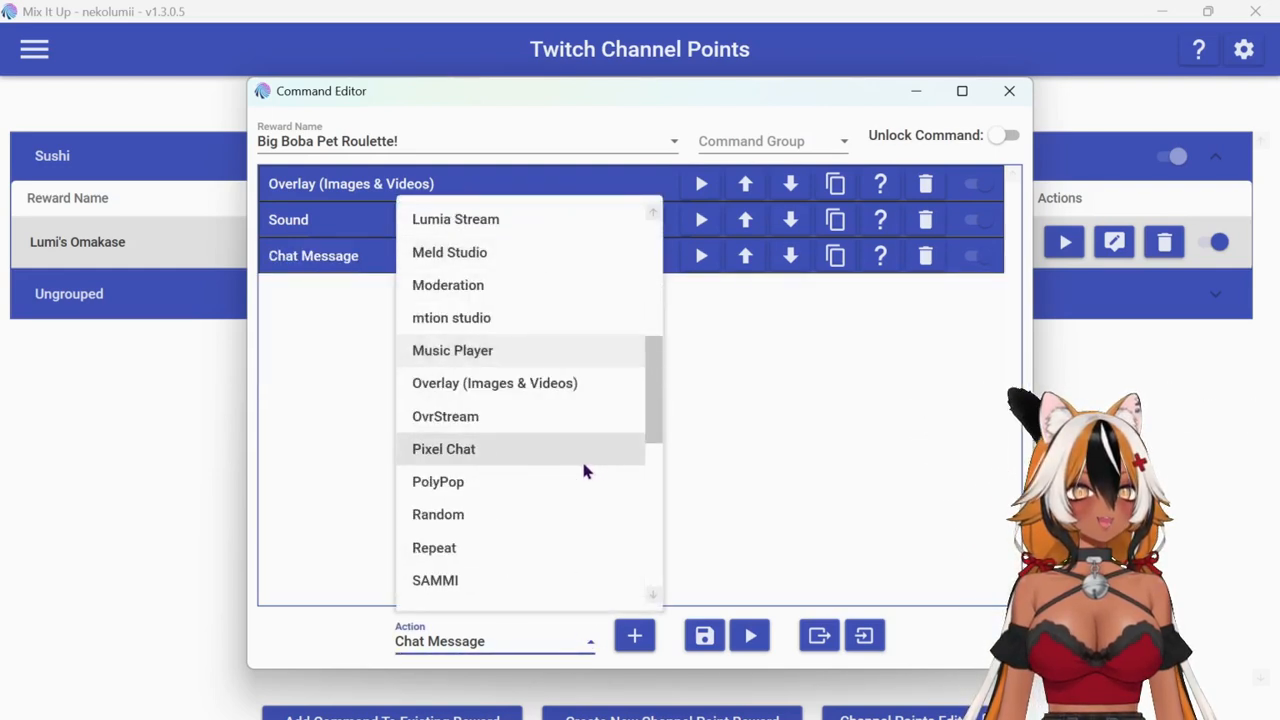
scroll(585, 470, "down", 5)
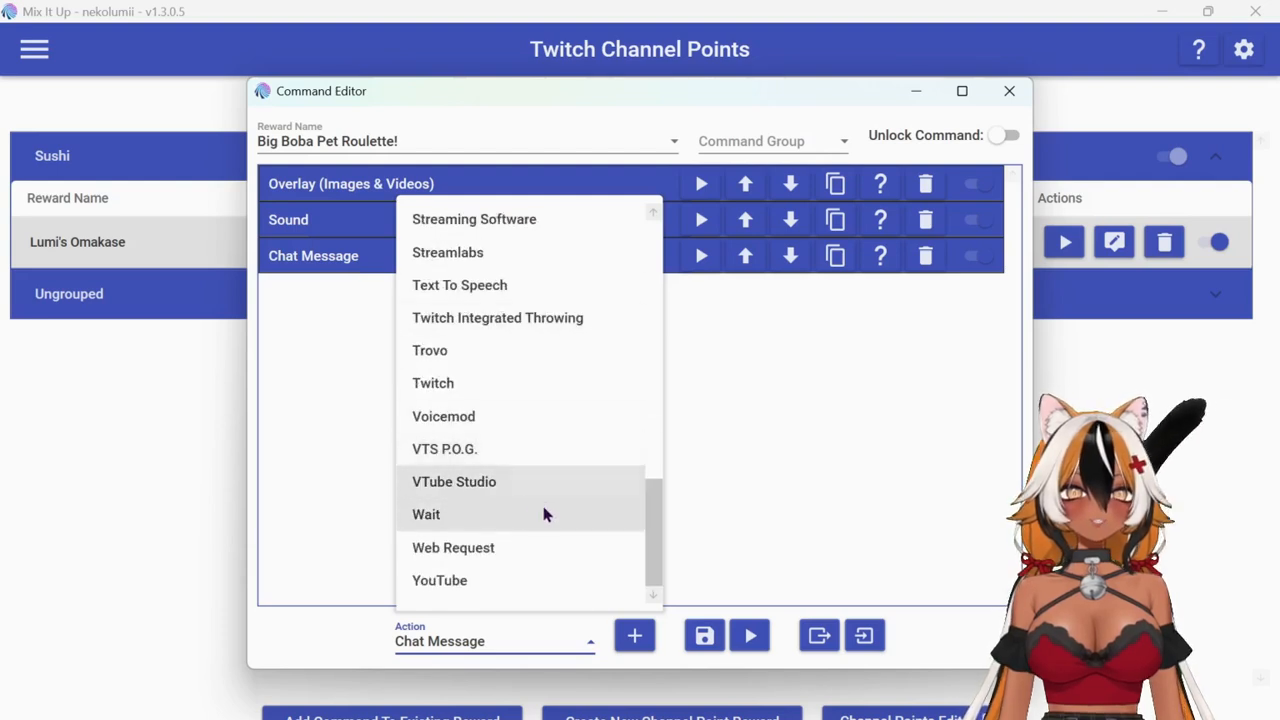
left_click(508, 515)
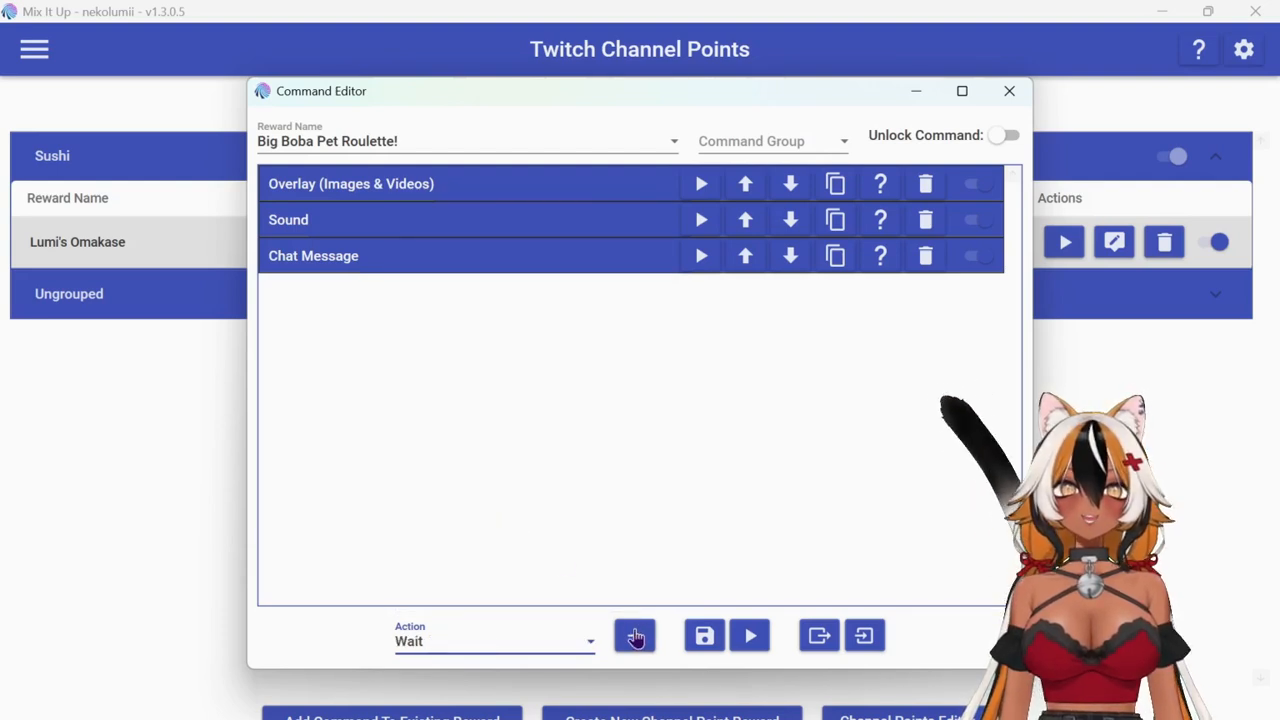
left_click(635, 638)
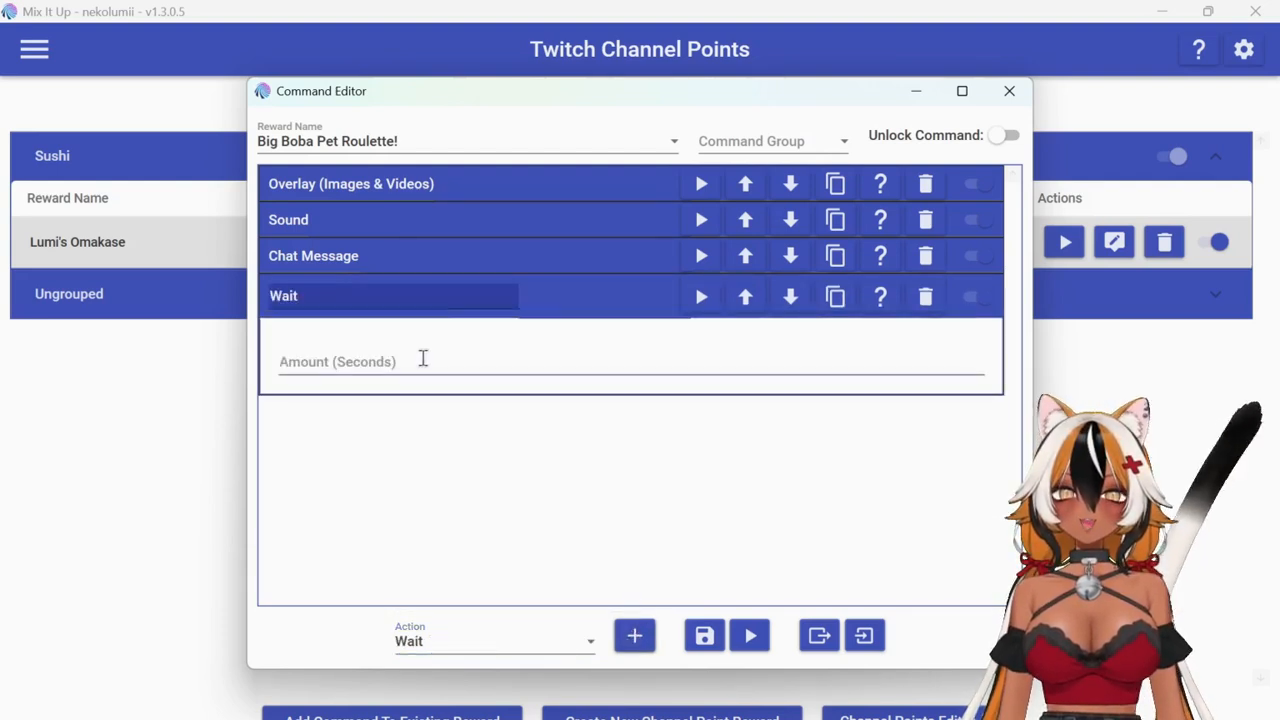
left_click(423, 358)
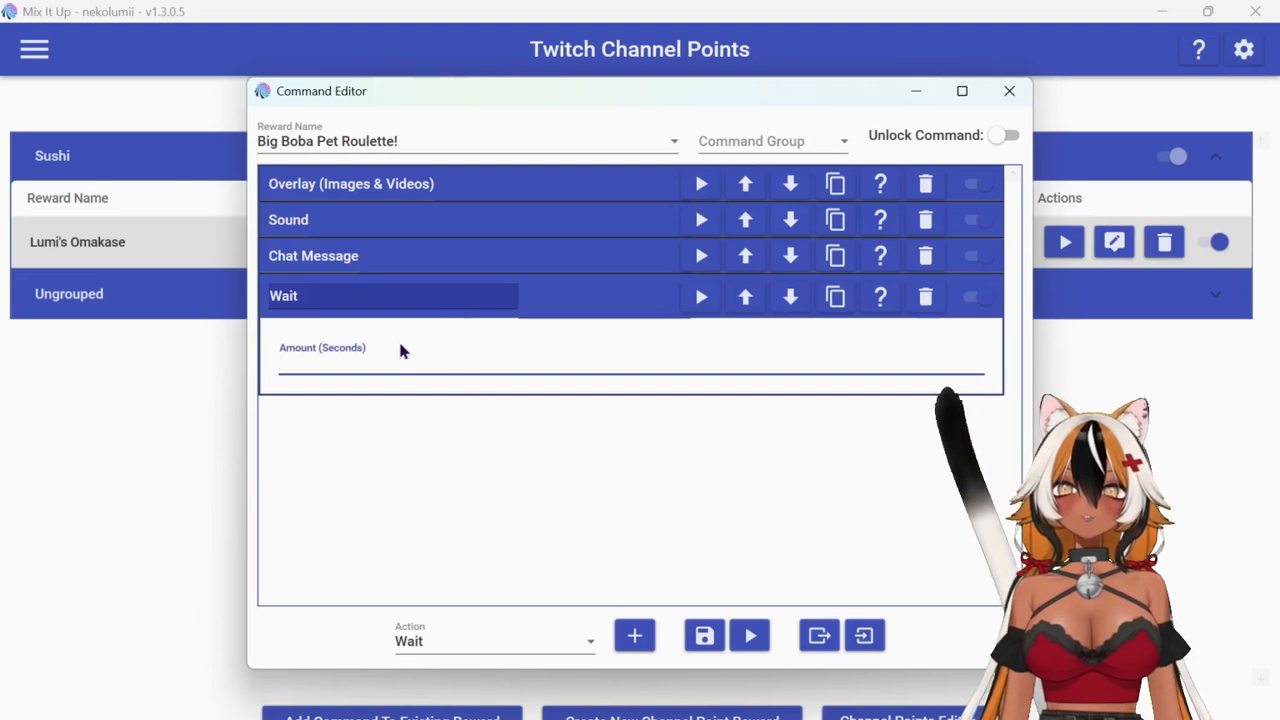
type("4")
left_click(613, 311)
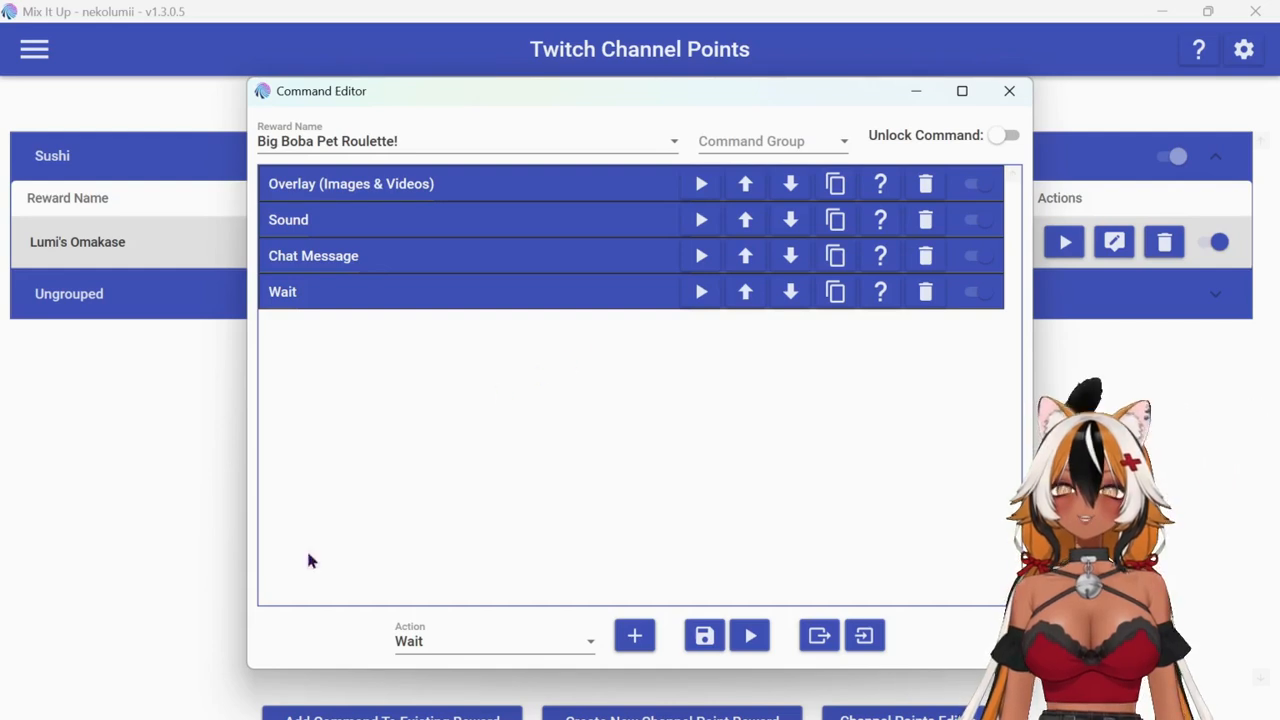
- Add a Random action after the Wait action
left_click(591, 643)
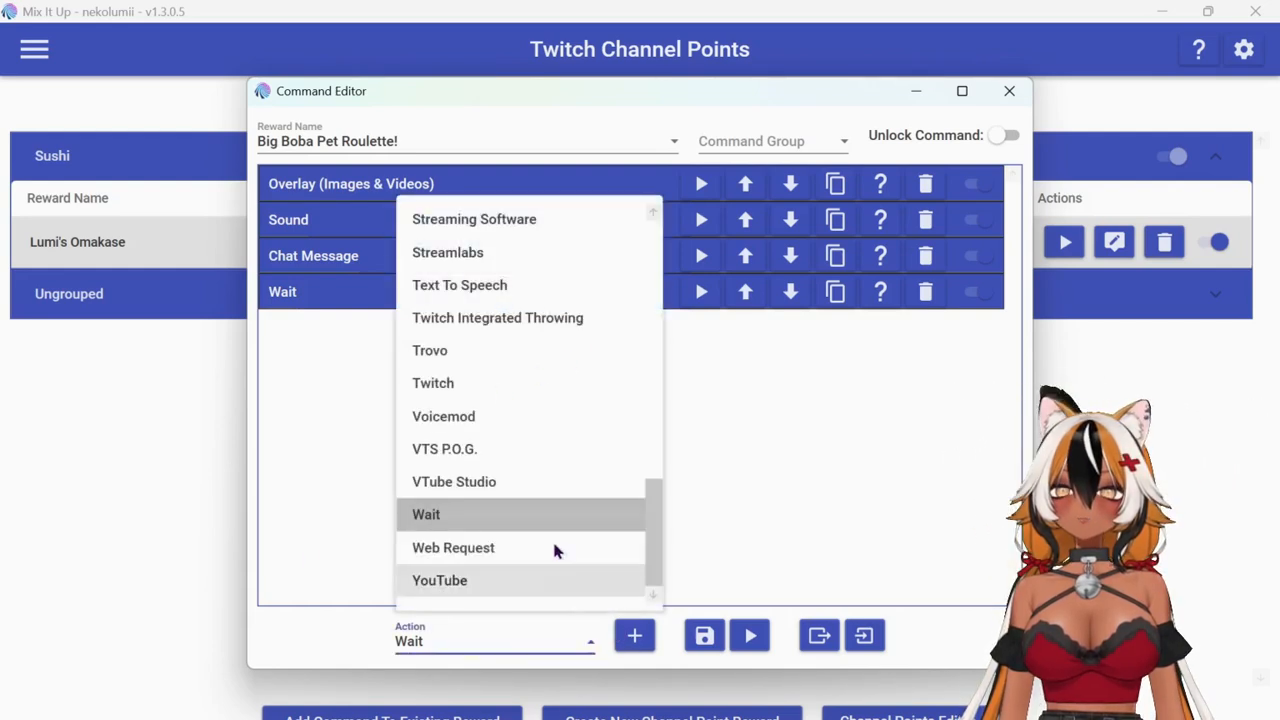
scroll(556, 545, "up", 5)
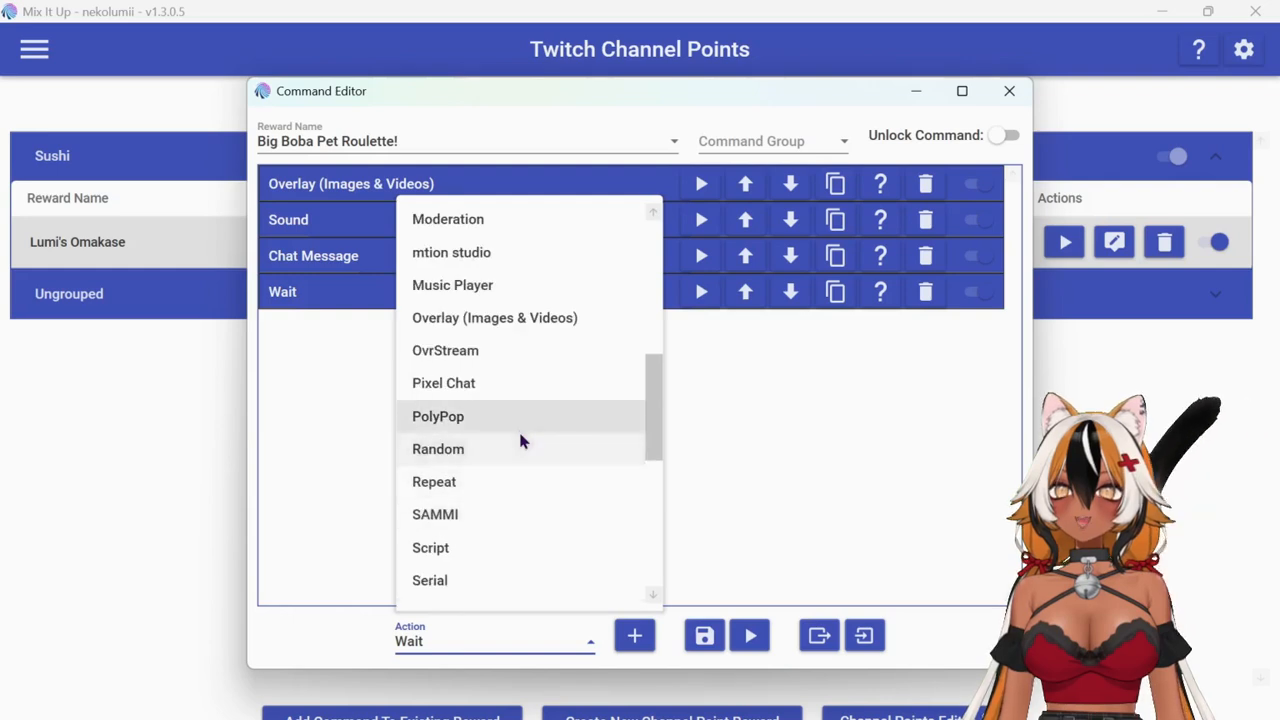
left_click(518, 425)
left_click(581, 636)
scroll(566, 486, "down", 2)
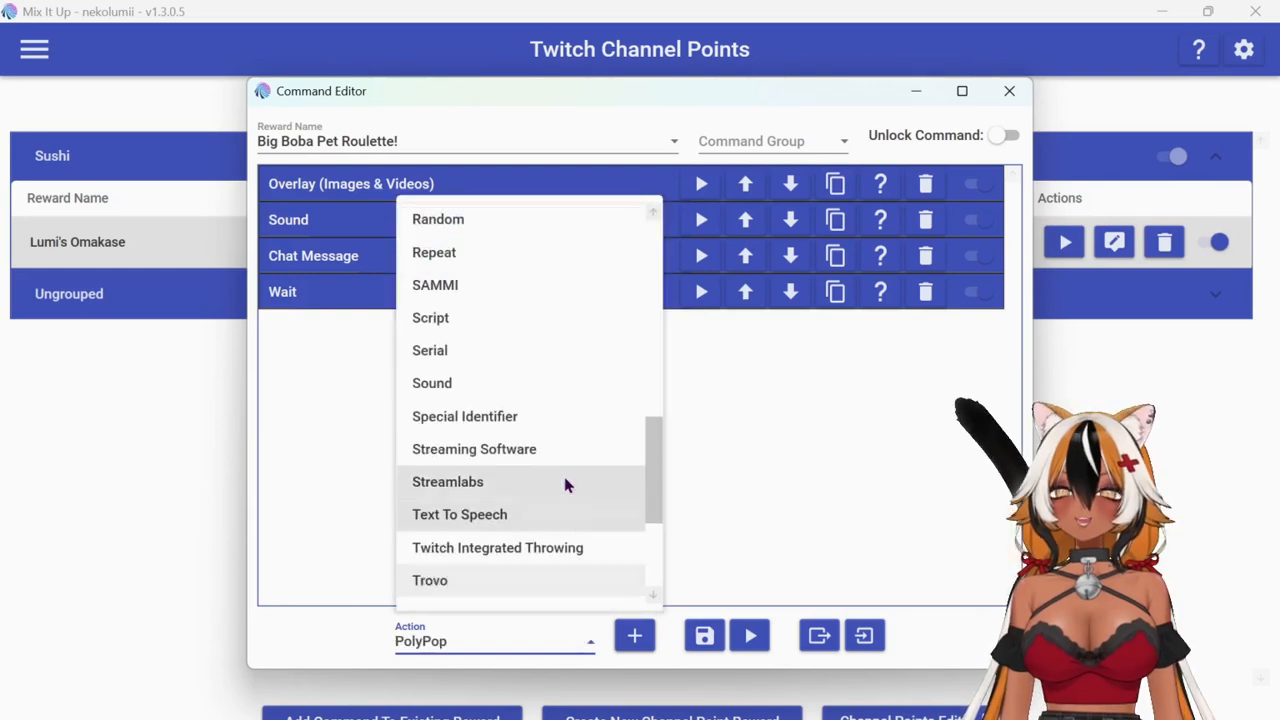
left_click(535, 222)
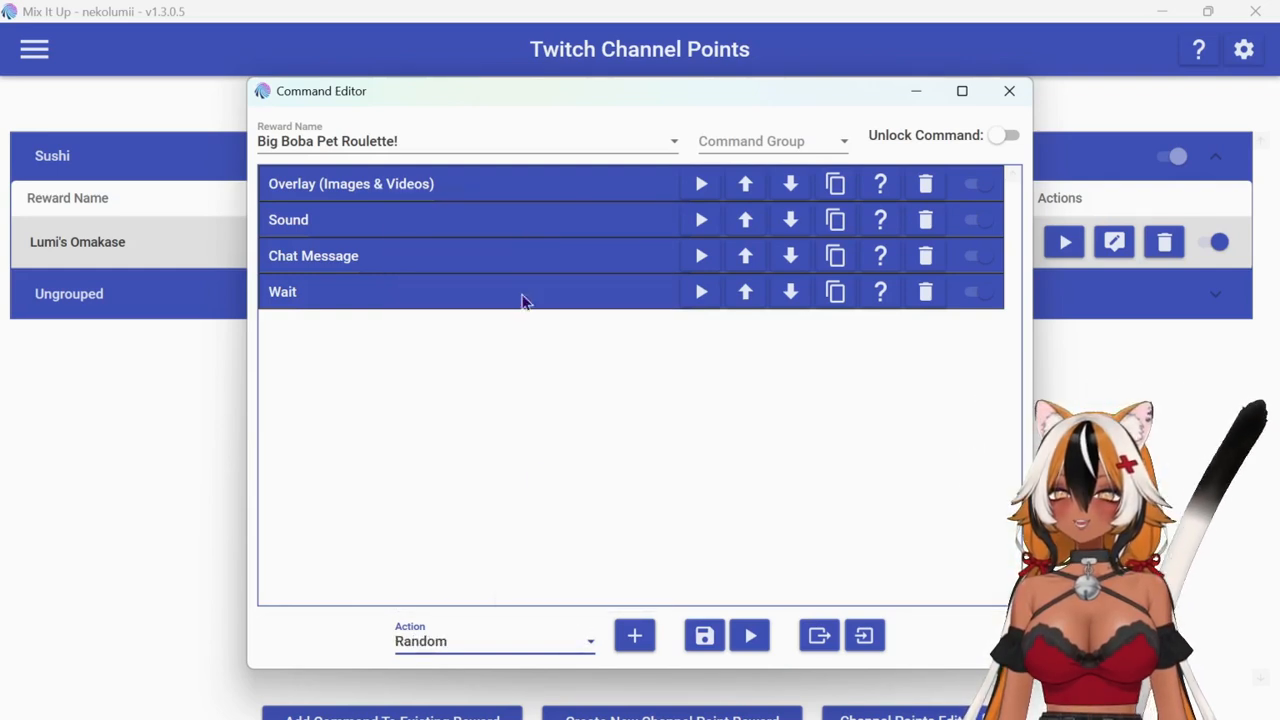
left_click(635, 645)
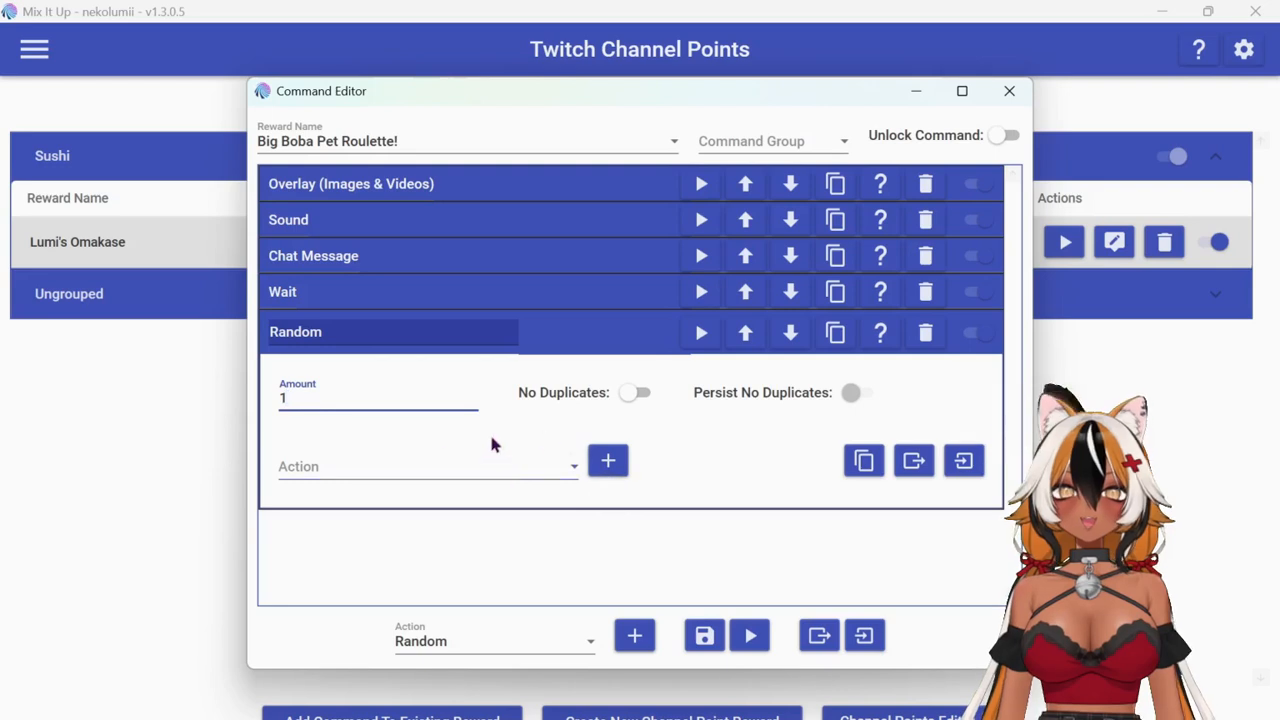
- Add a Command action inside Random that runs the Chat command Bear Boba, and collapse it
left_click(567, 470)
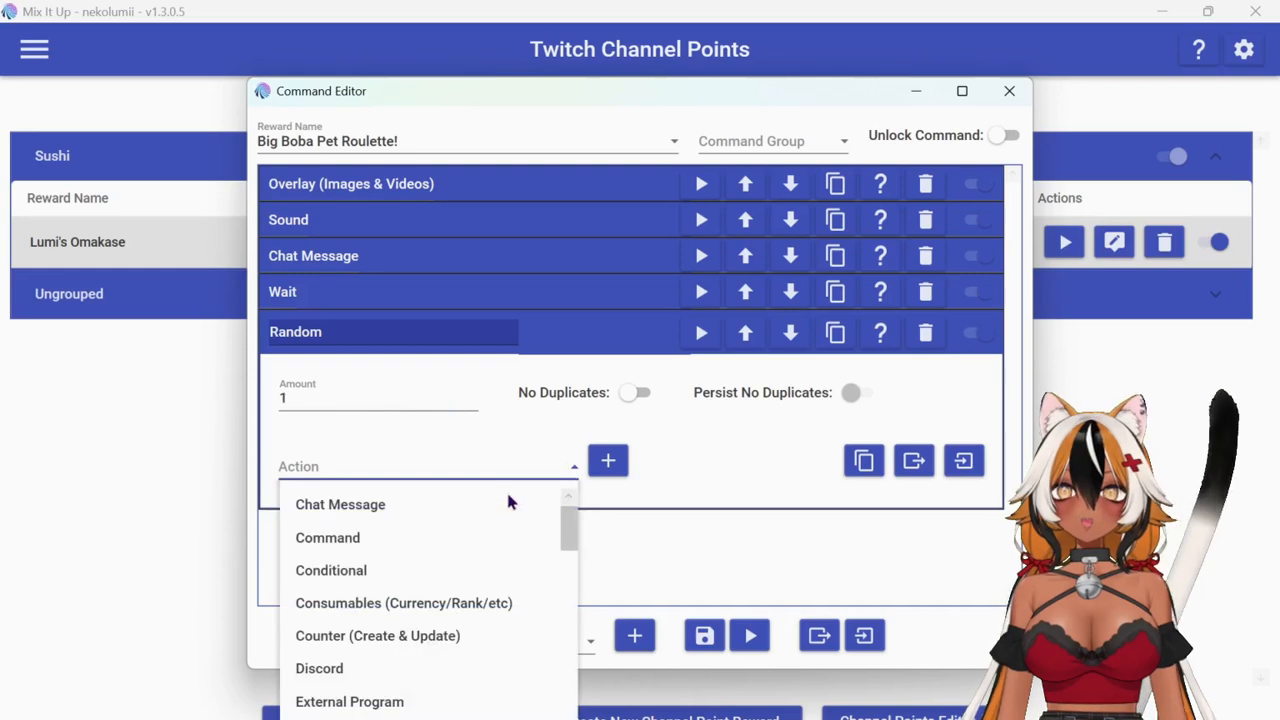
left_click(470, 548)
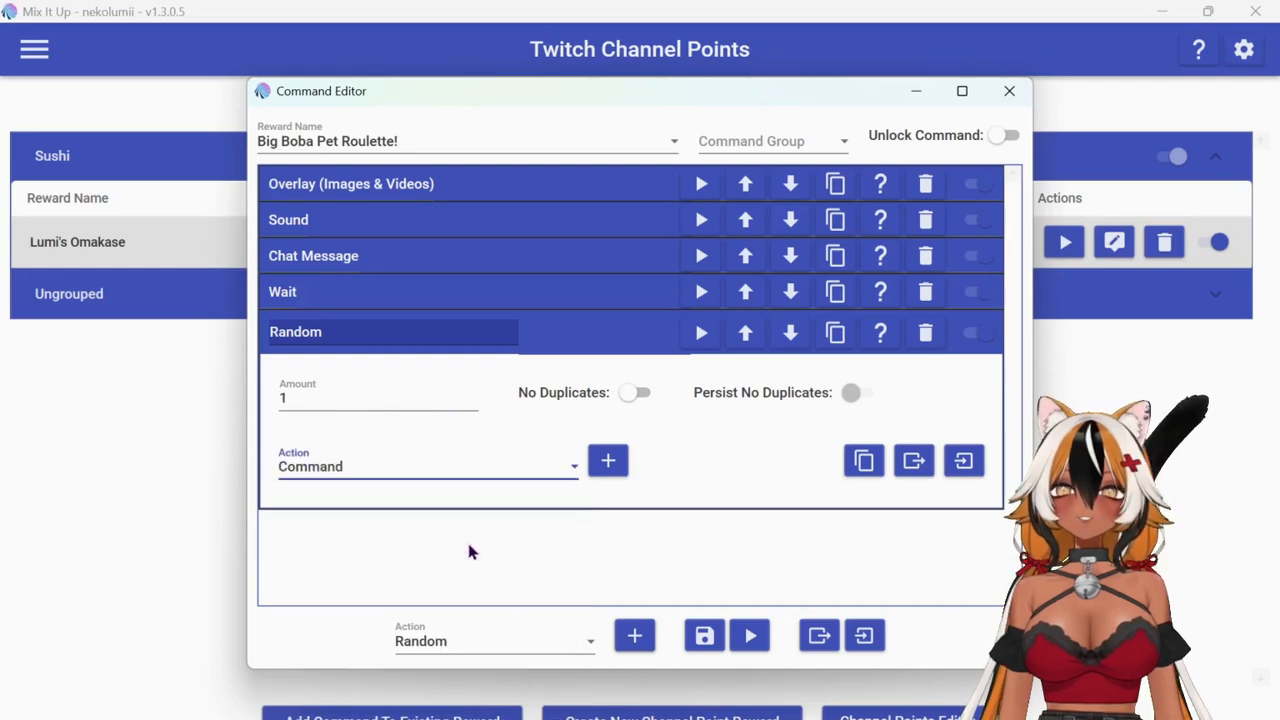
left_click(609, 462)
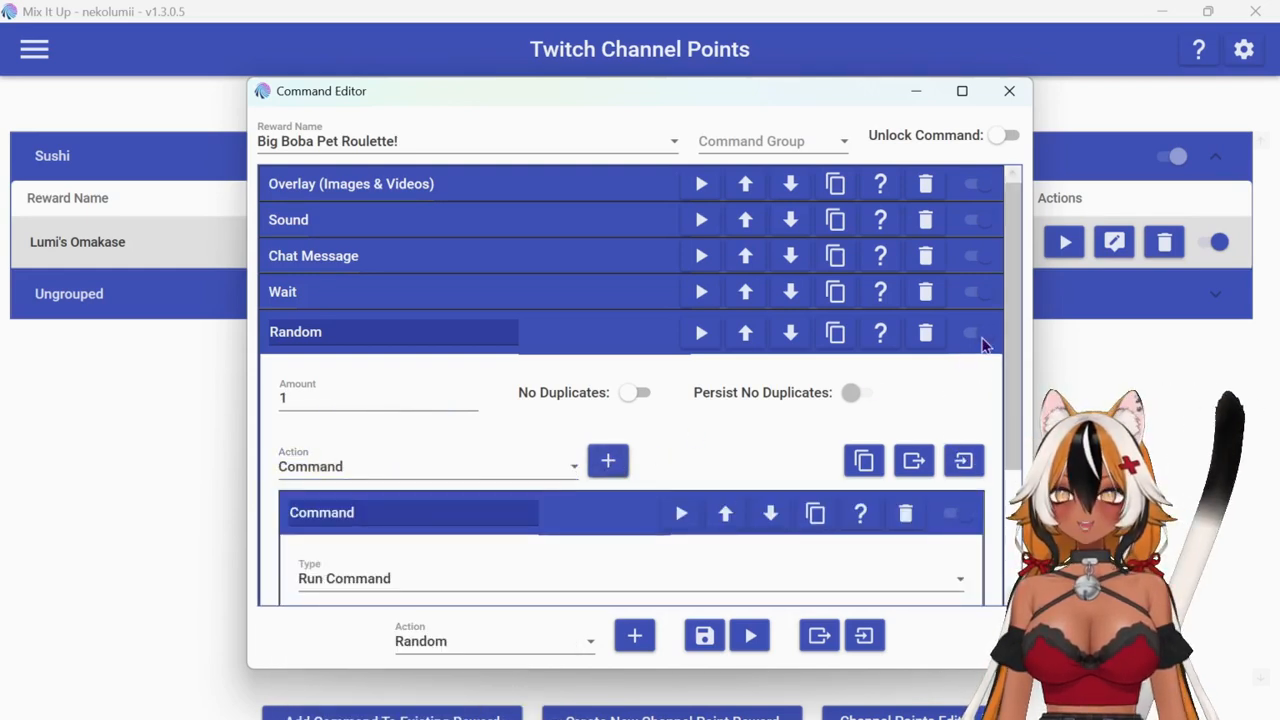
scroll(1015, 400, "down", 2)
scroll(1015, 400, "down", 1)
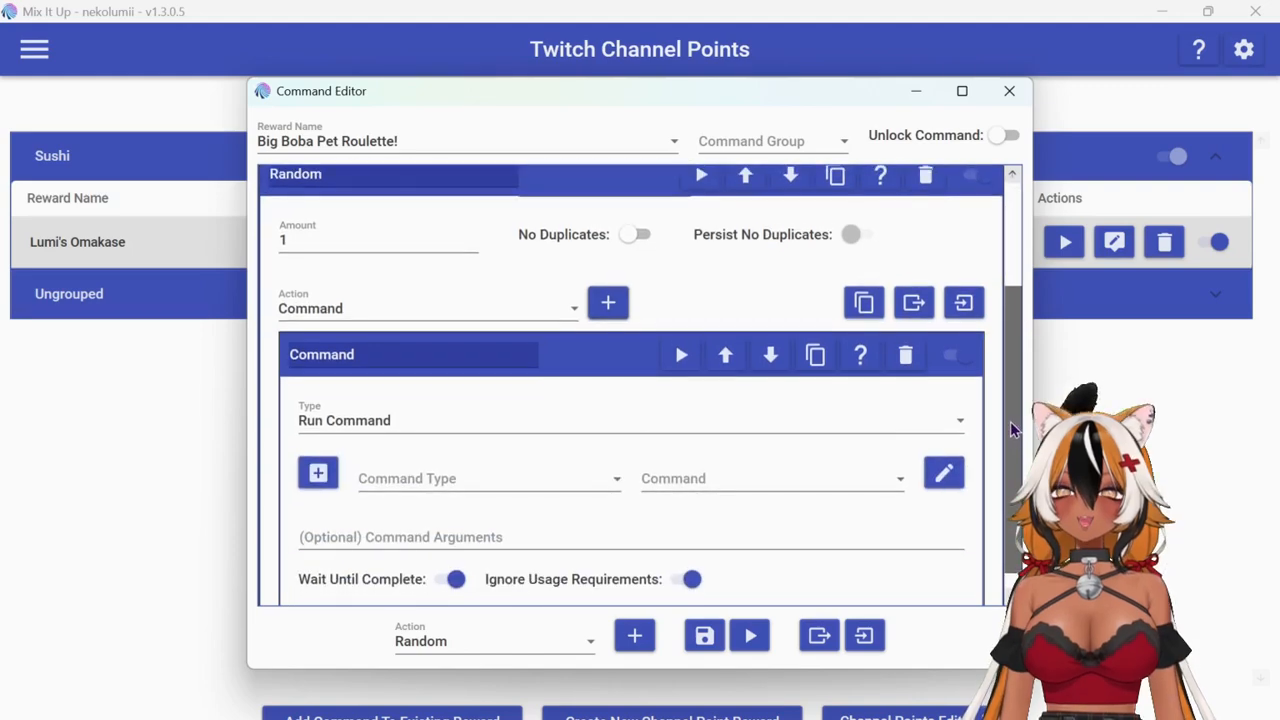
left_click(585, 490)
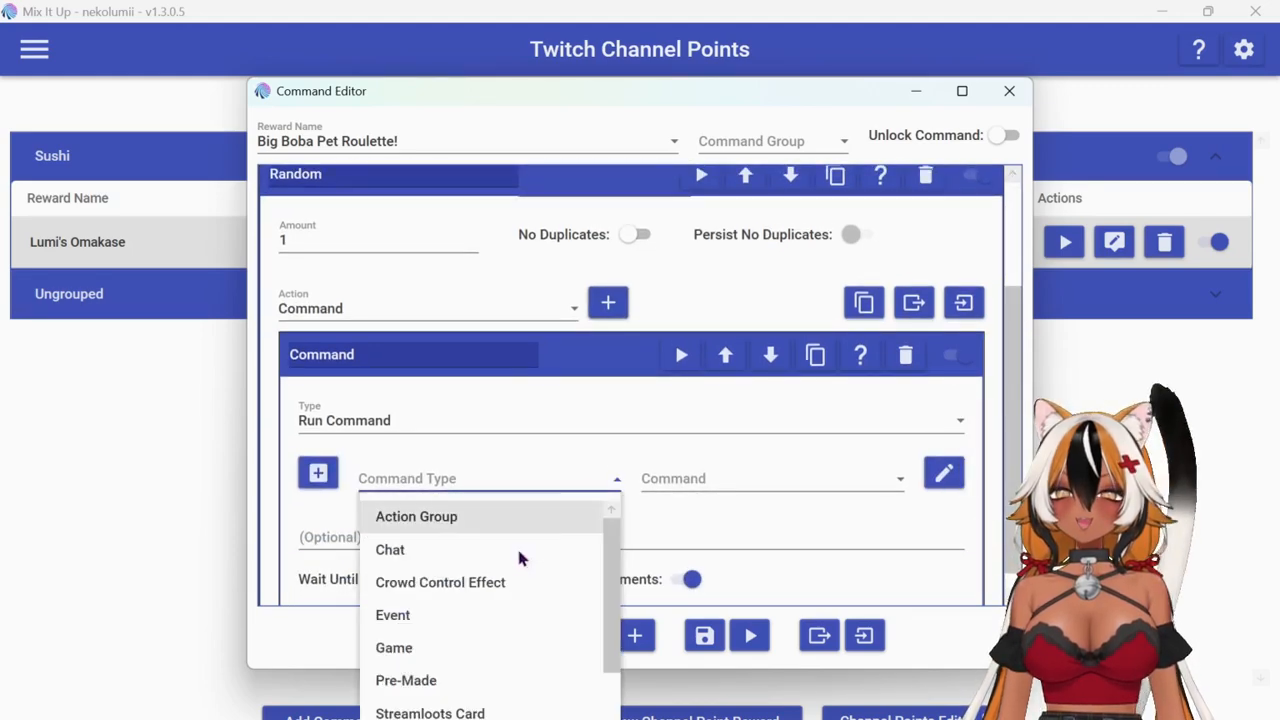
left_click(508, 563)
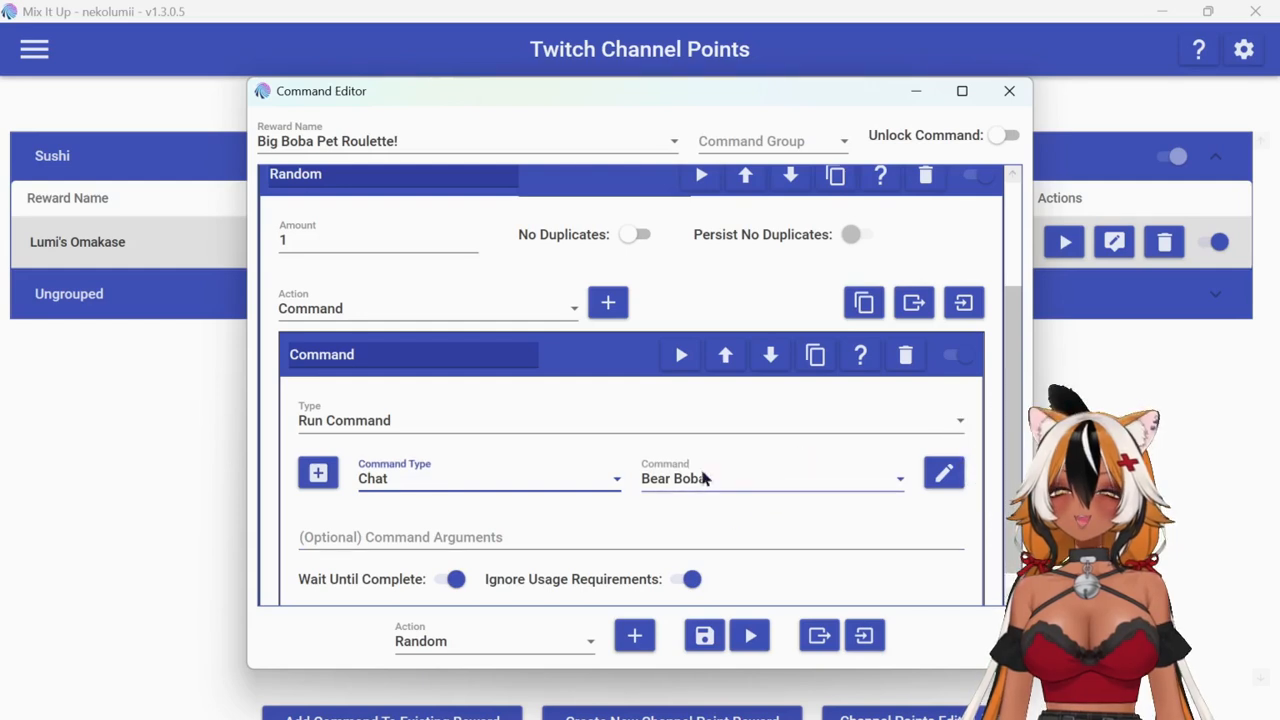
scroll(1009, 371, "down", 1)
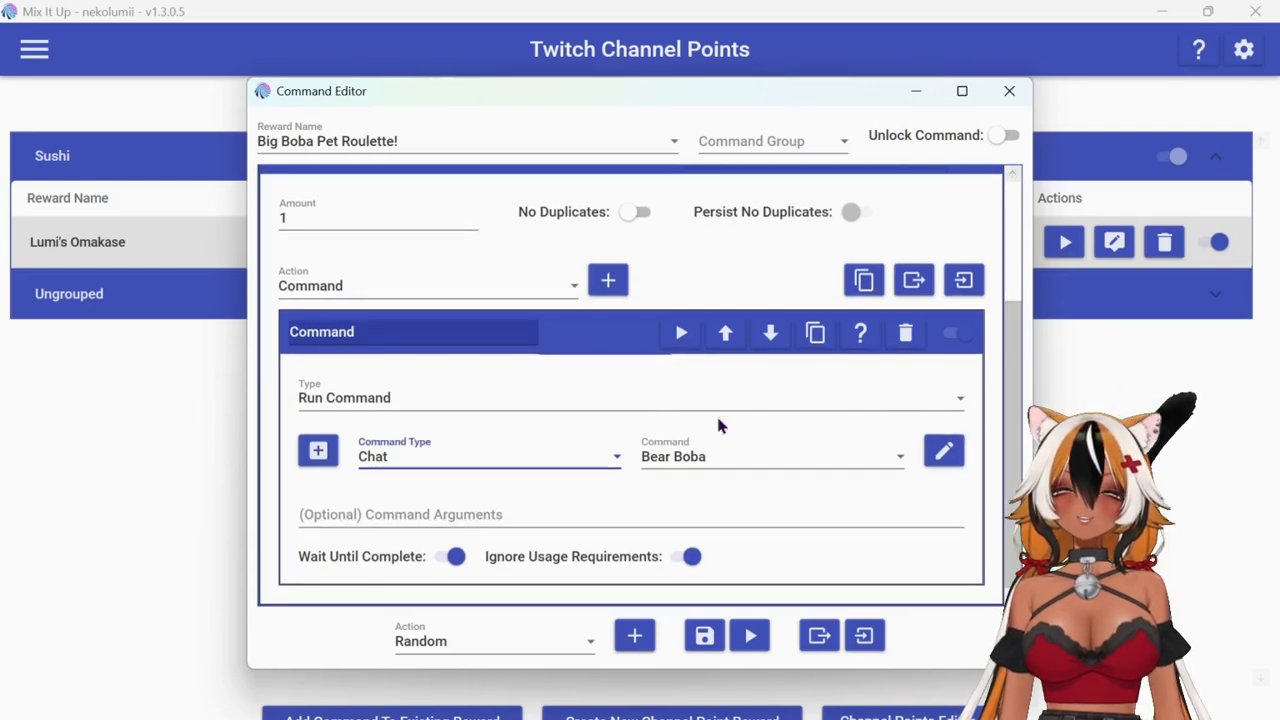
left_click(606, 345)
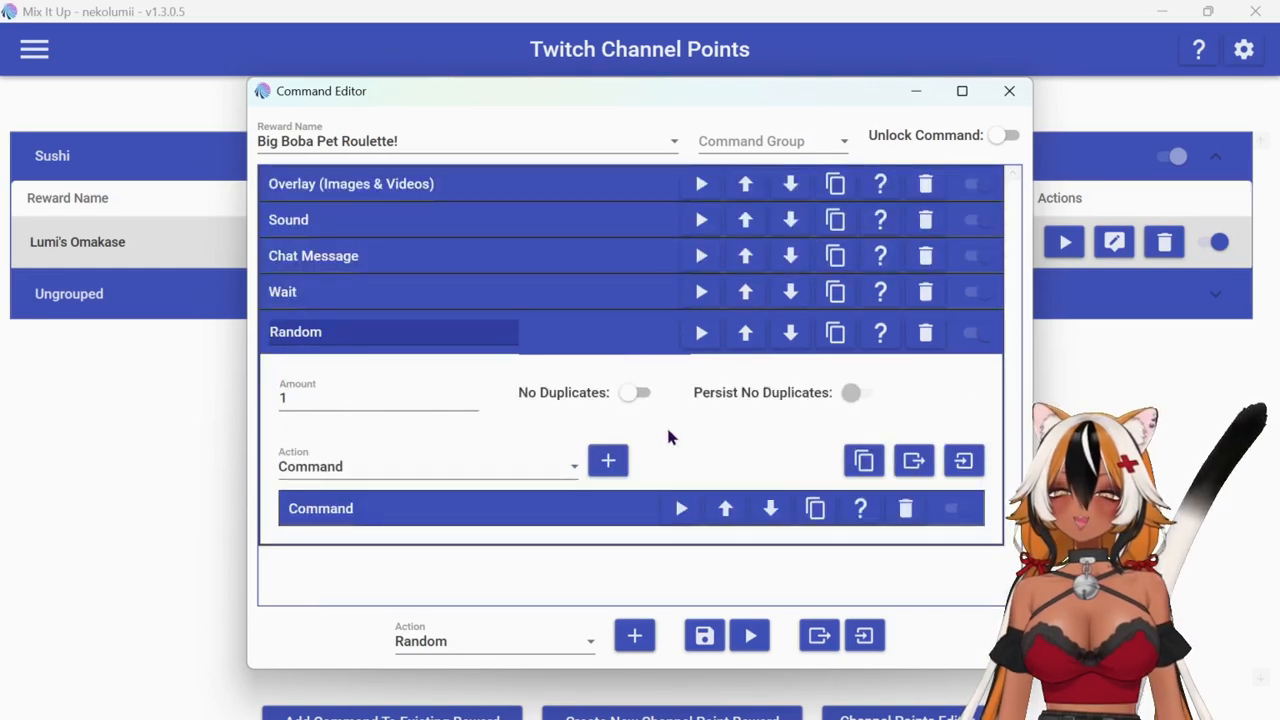
- Add another Command action inside Random with command type Chat, and collapse the Random action
left_click(608, 460)
scroll(713, 432, "down", 3)
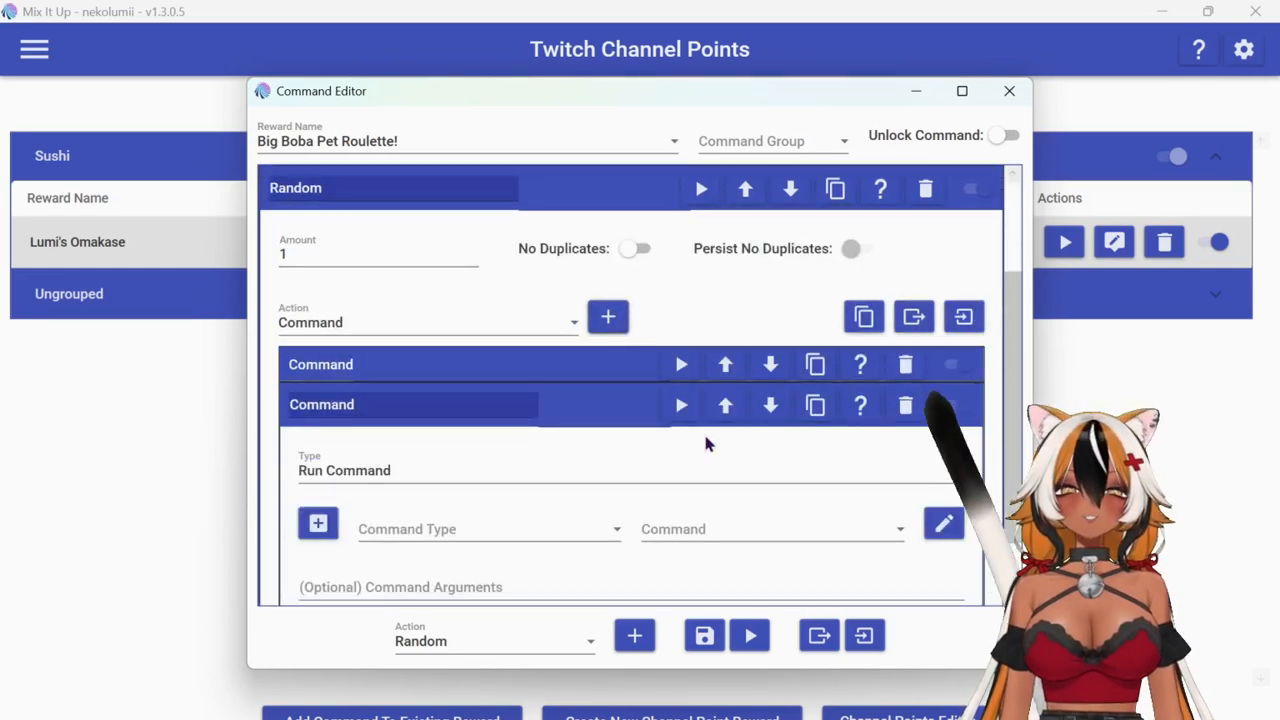
scroll(705, 443, "down", 1)
left_click(480, 481)
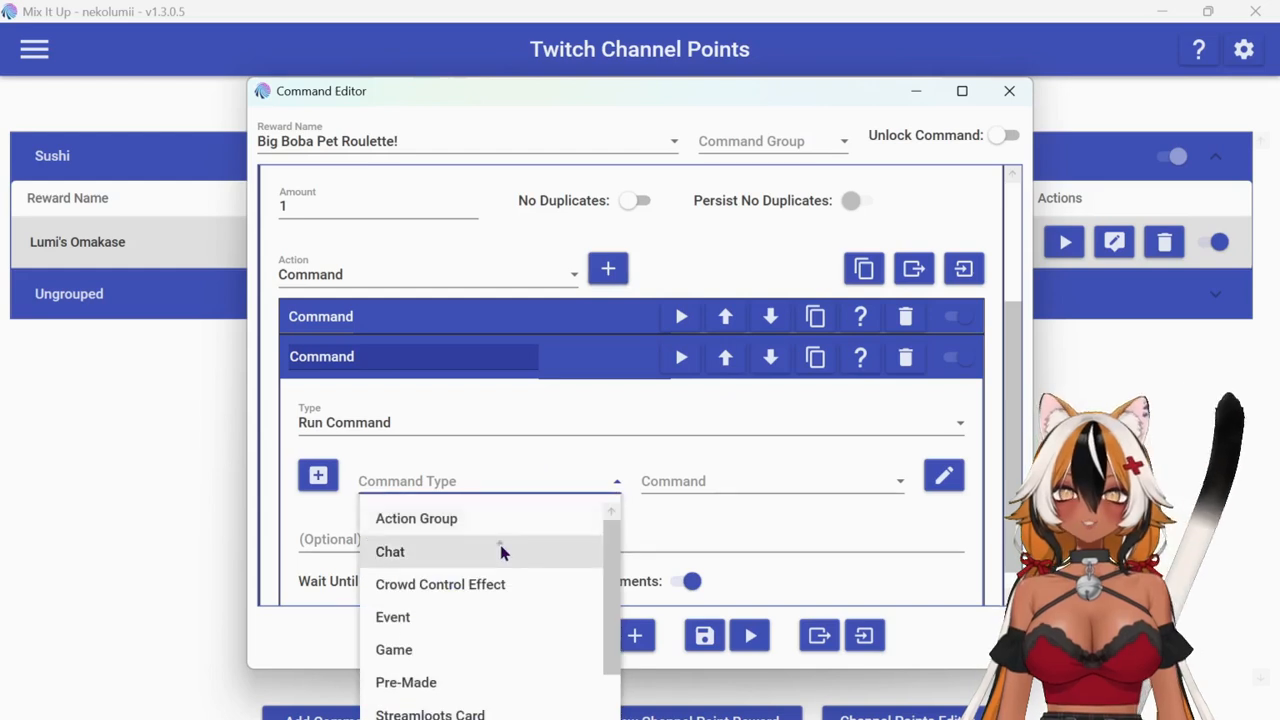
left_click(501, 550)
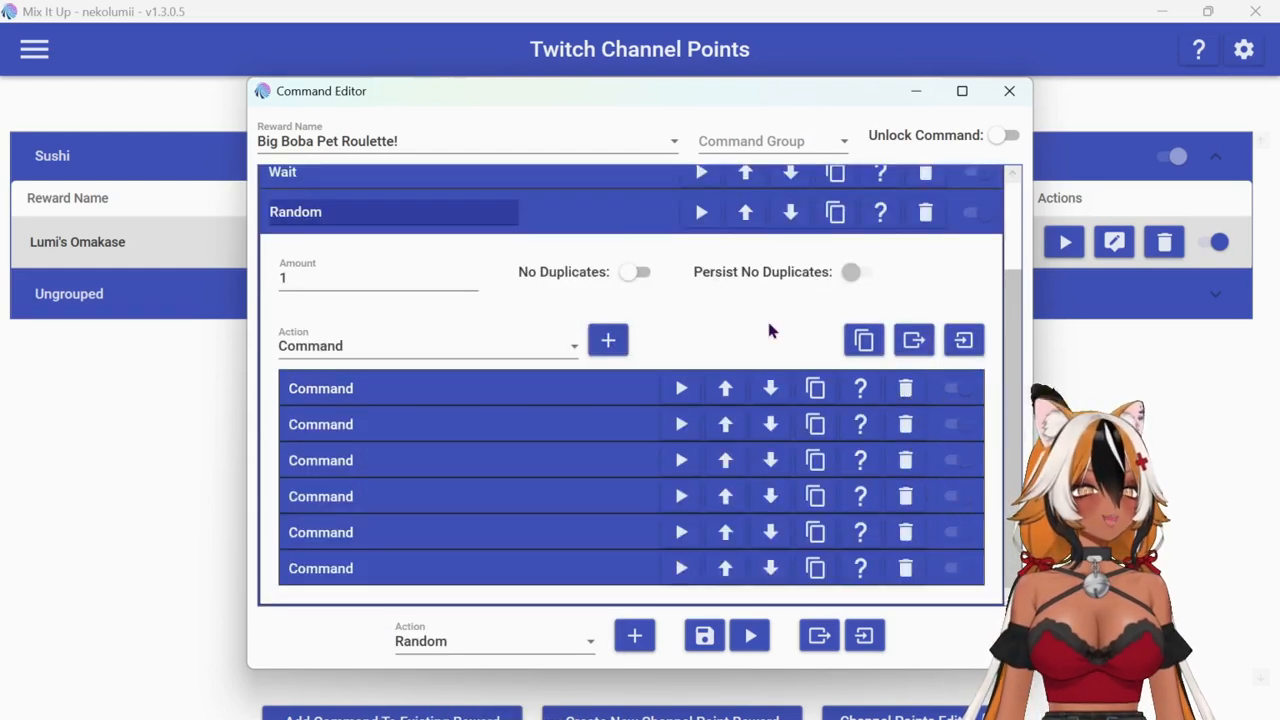
left_click(645, 218)
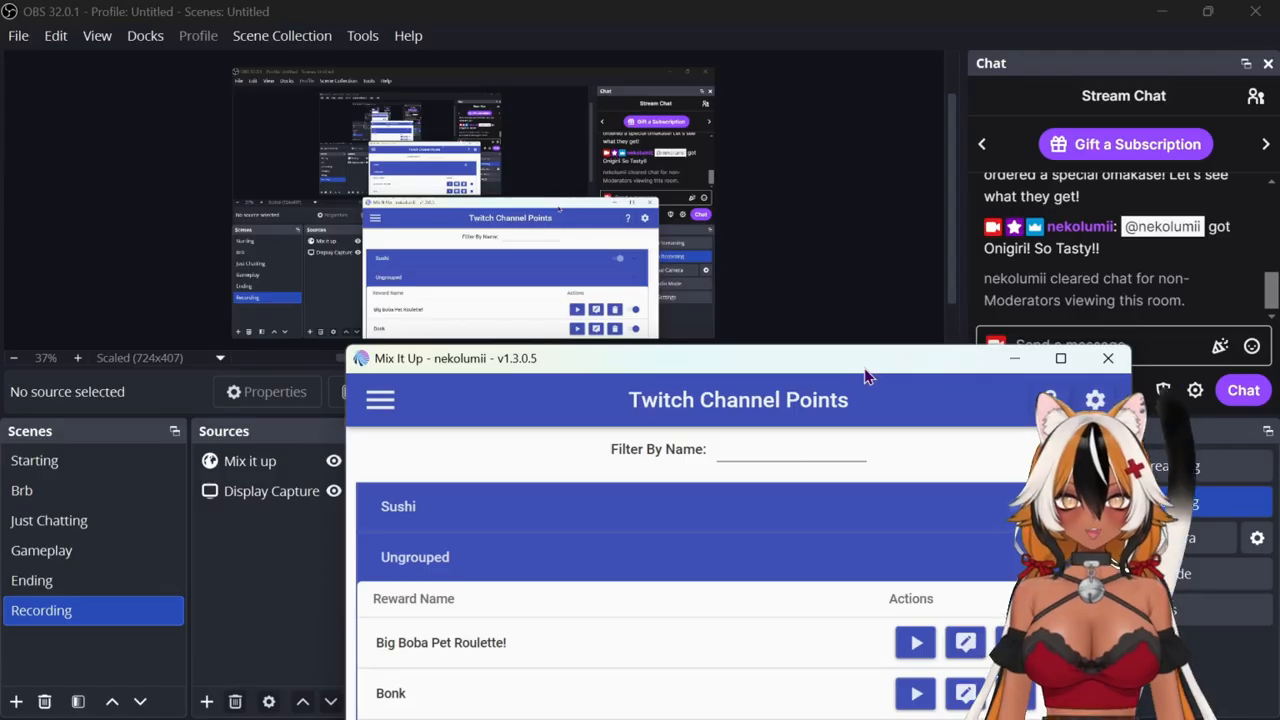
- Move the Mix It Up window clear of the stream chat and test the Big Boba Pet Roulette! reward three times with the default test values
left_click_drag(865, 375, 530, 386)
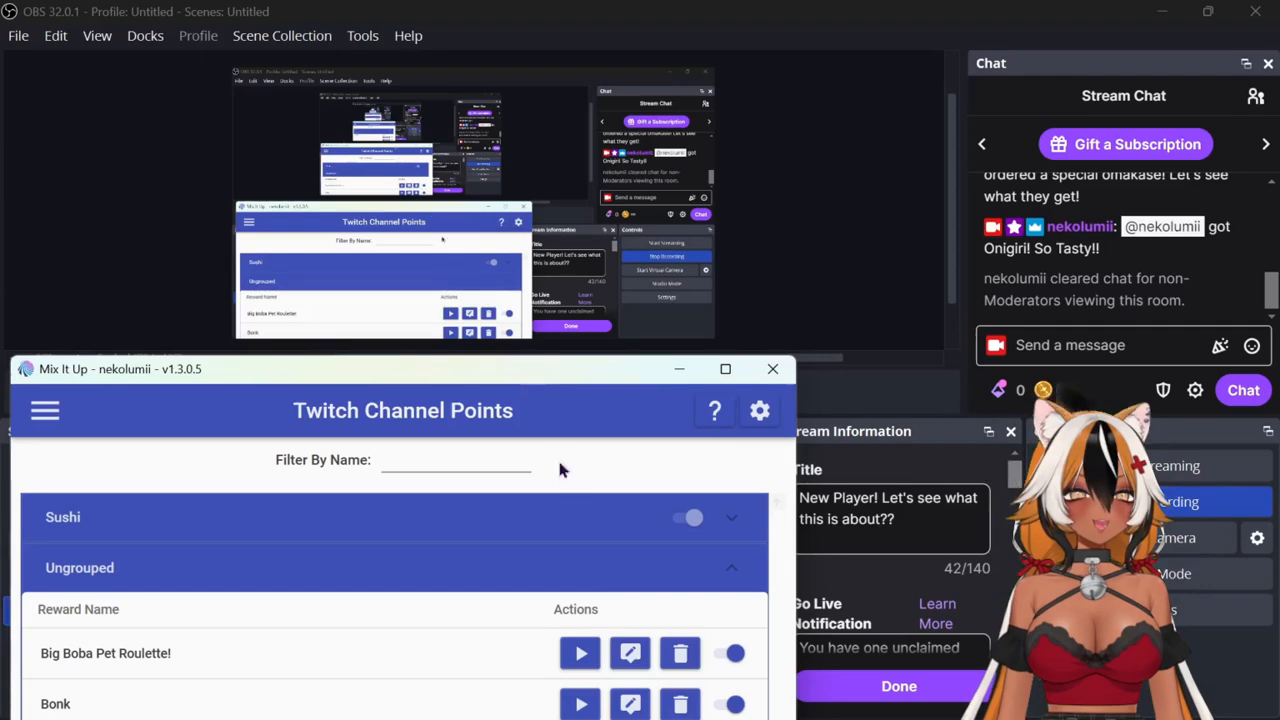
left_click(581, 655)
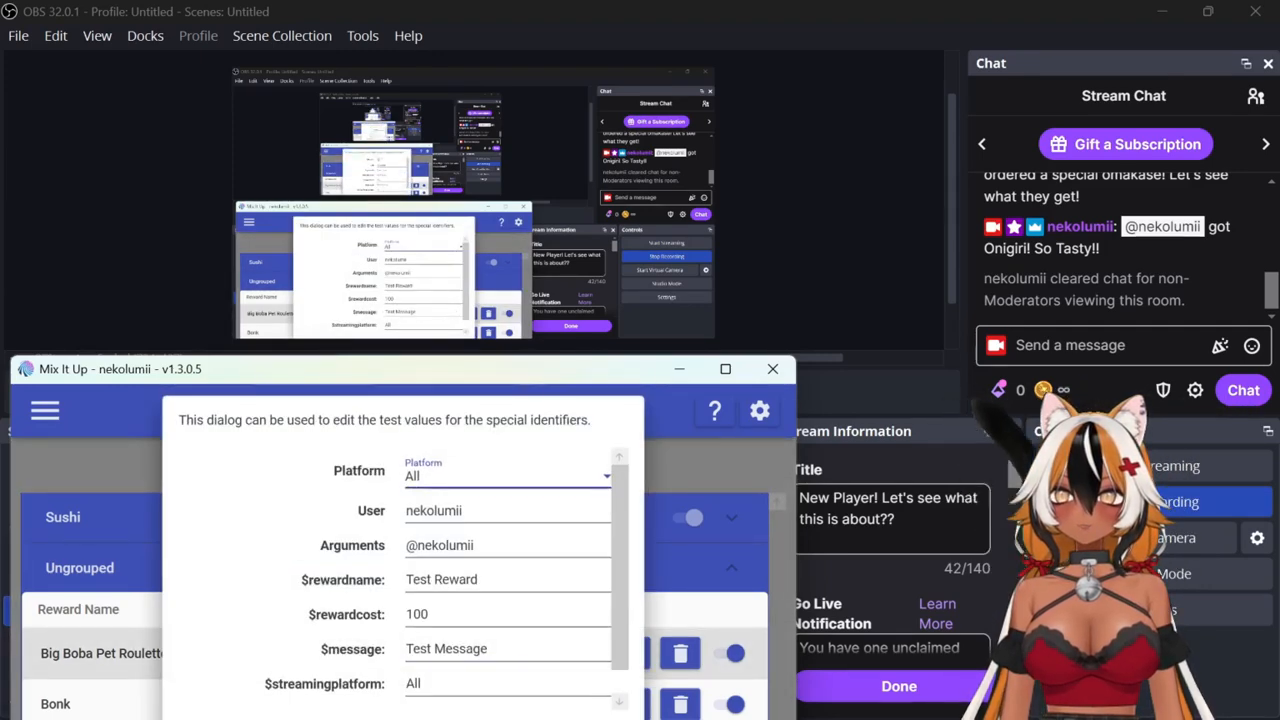
key("Return")
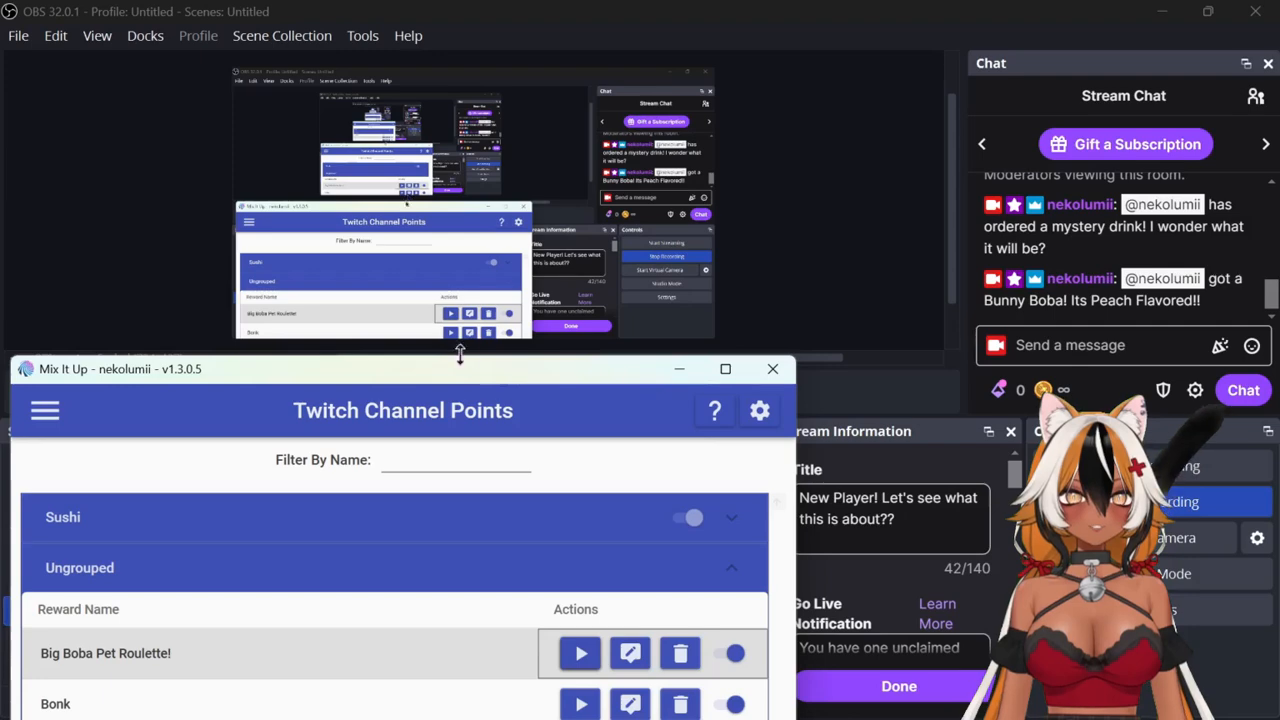
left_click_drag(458, 376, 465, 359)
left_click(586, 633)
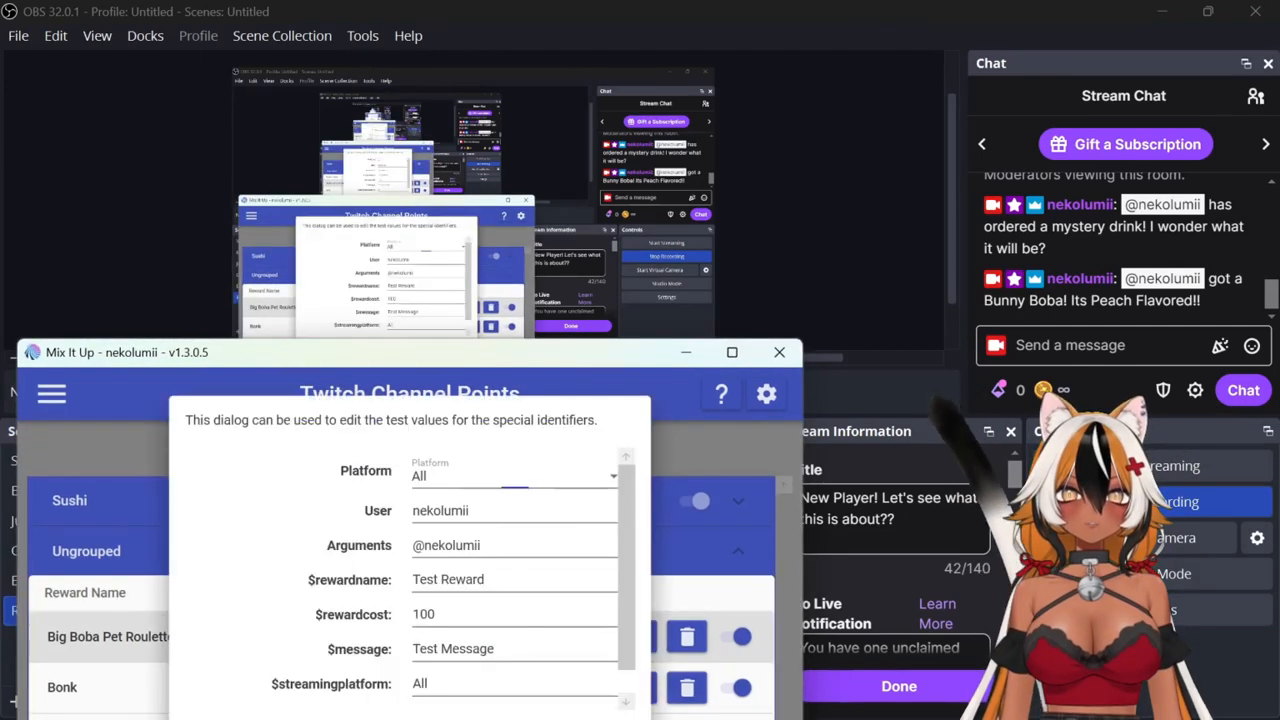
key("Return")
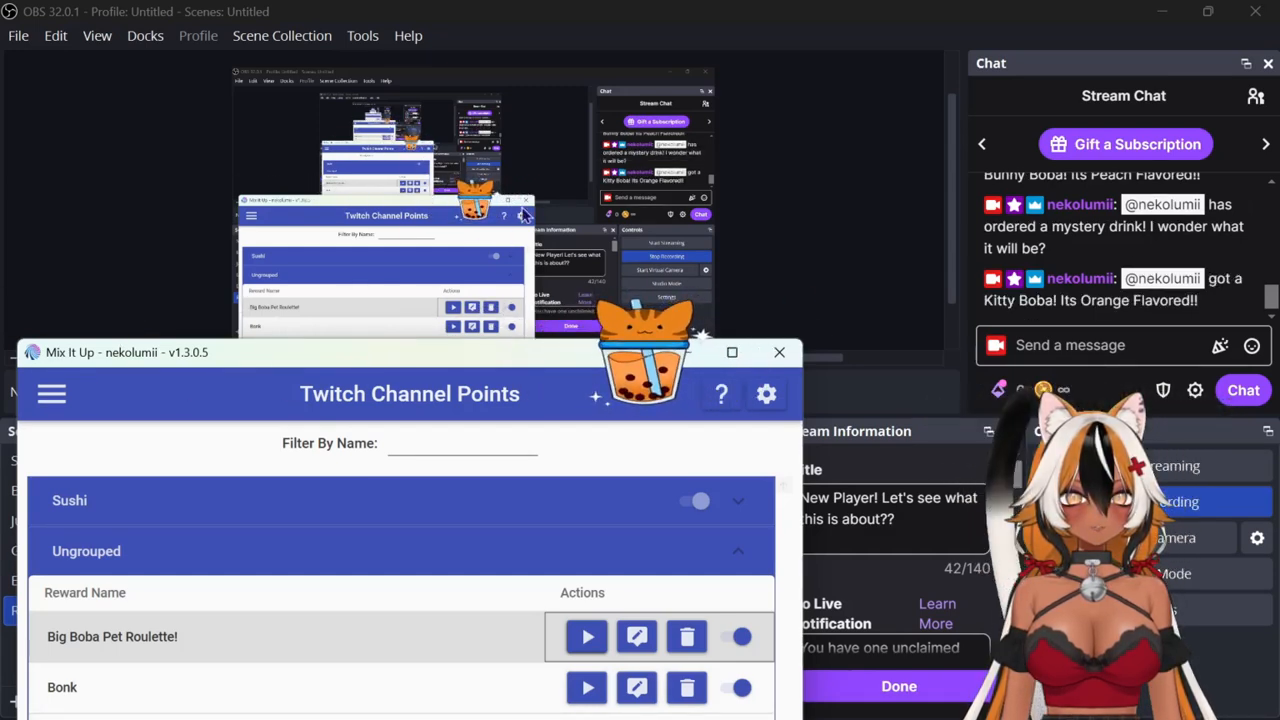
left_click(588, 637)
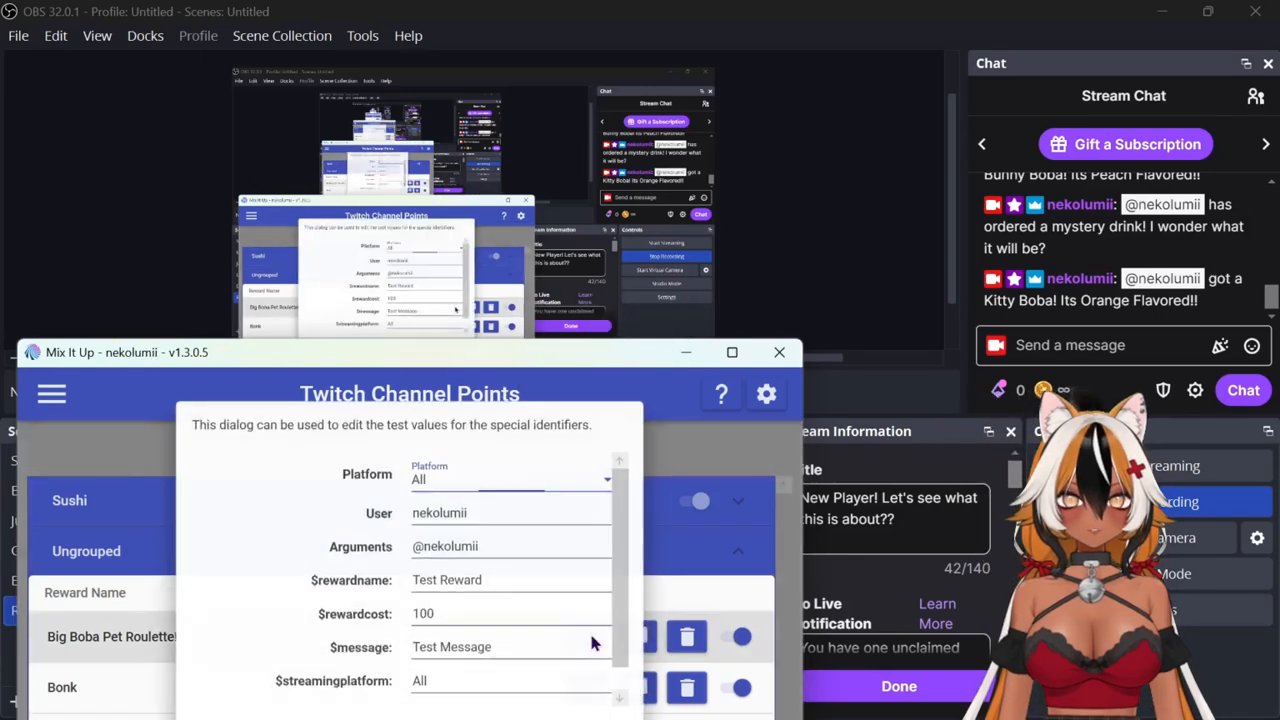
left_click(365, 719)
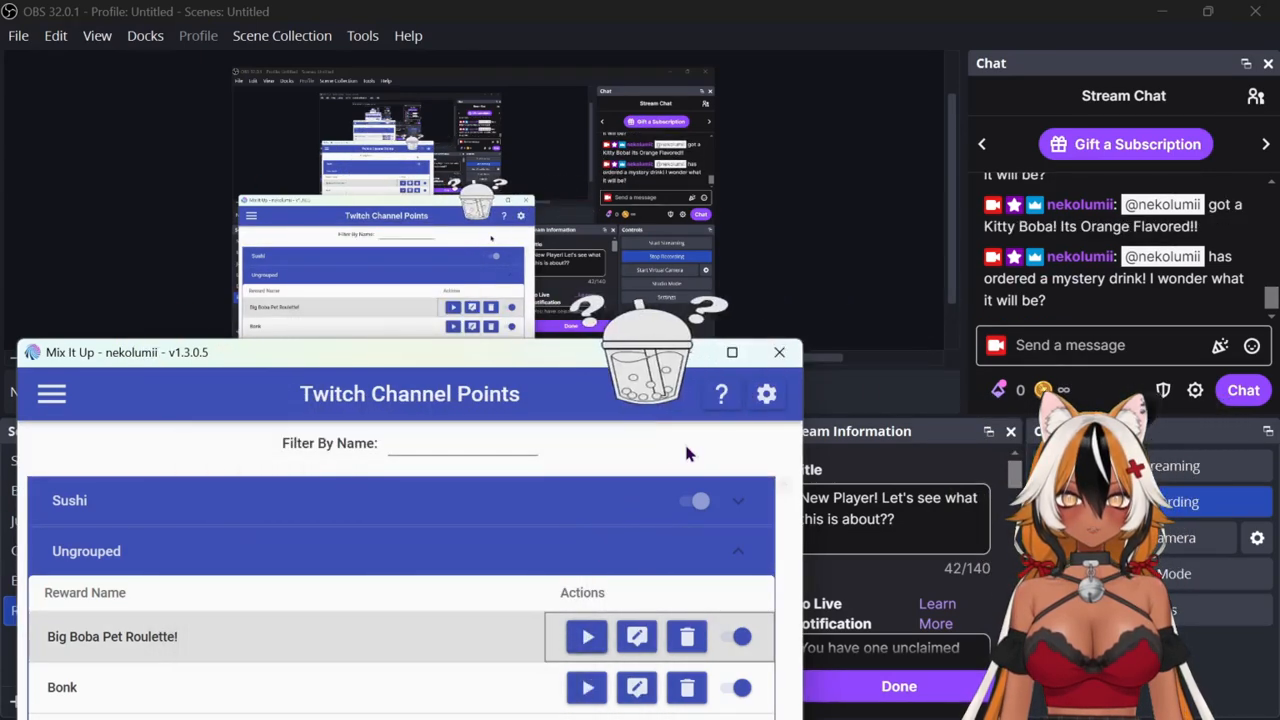